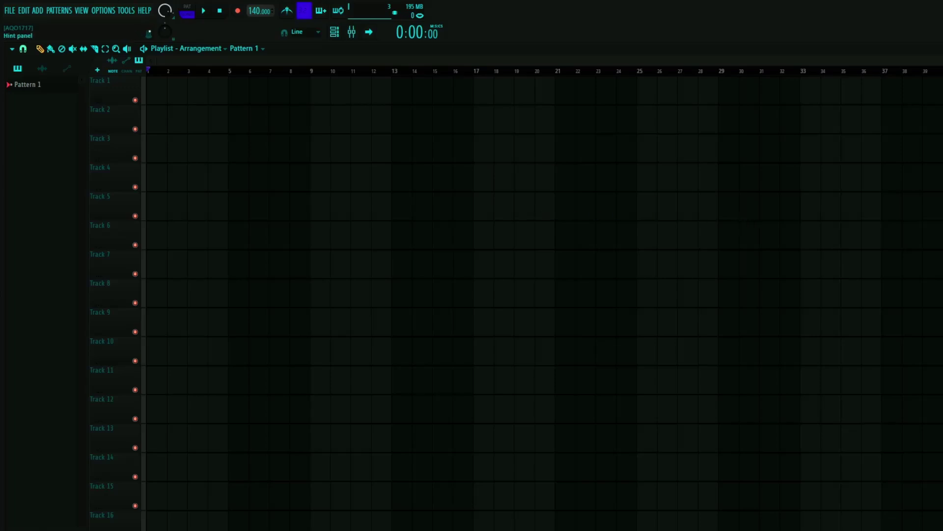
# Show the channel rack for Pattern 1 and add a new Serum instrument channel
pyautogui.click(46, 86)
pyautogui.moveTo(120, 151); pyautogui.dragTo(205, 112)
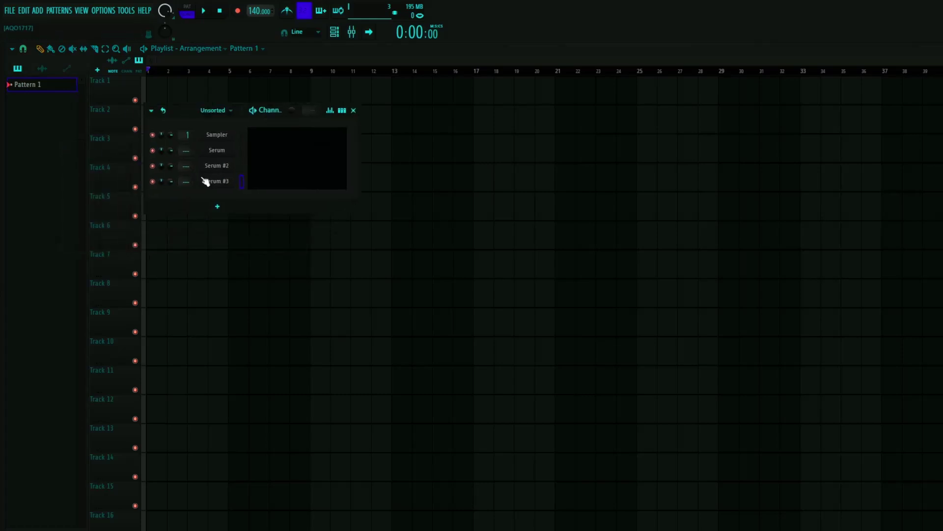
pyautogui.click(217, 206)
pyautogui.click(331, 304)
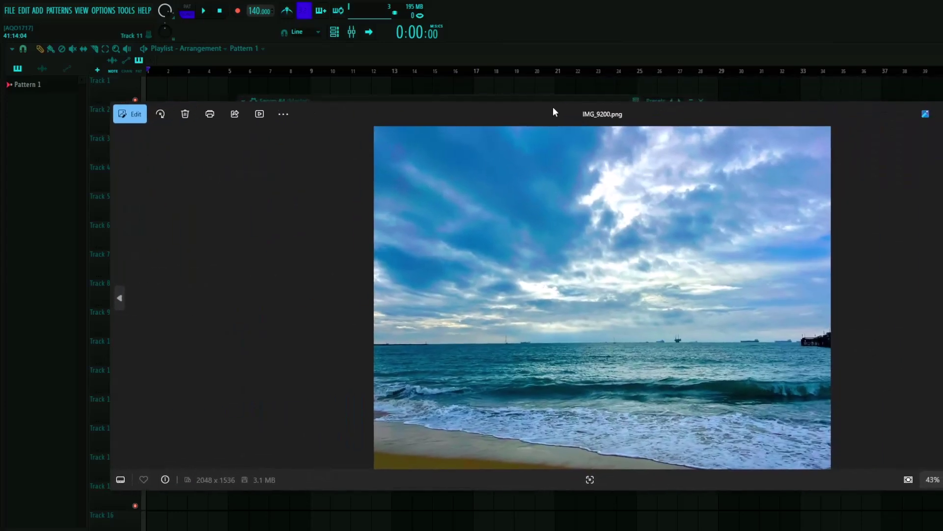
# Load the image IMG_9200.png as oscillator A's wavetable and sweep its wavetable position to audition it
pyautogui.moveTo(553, 107); pyautogui.dragTo(942, 118)
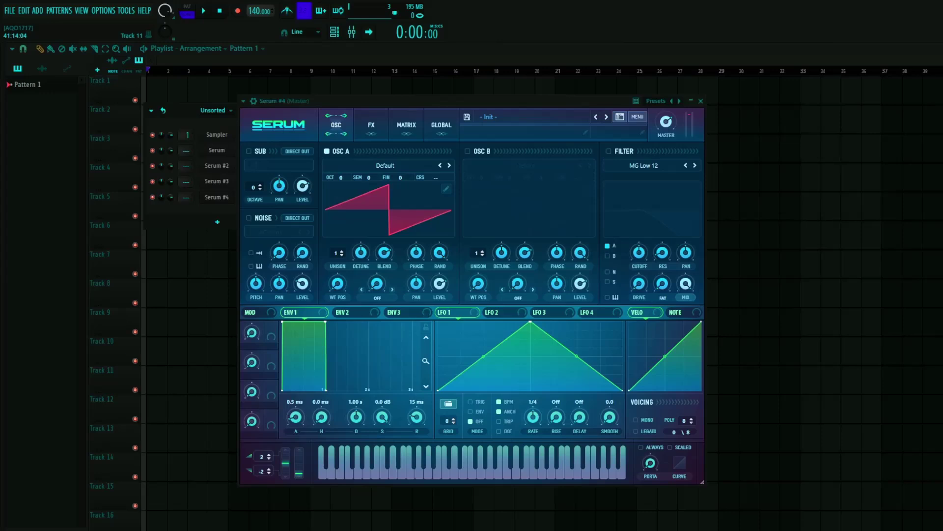
pyautogui.moveTo(942, 118); pyautogui.dragTo(394, 221)
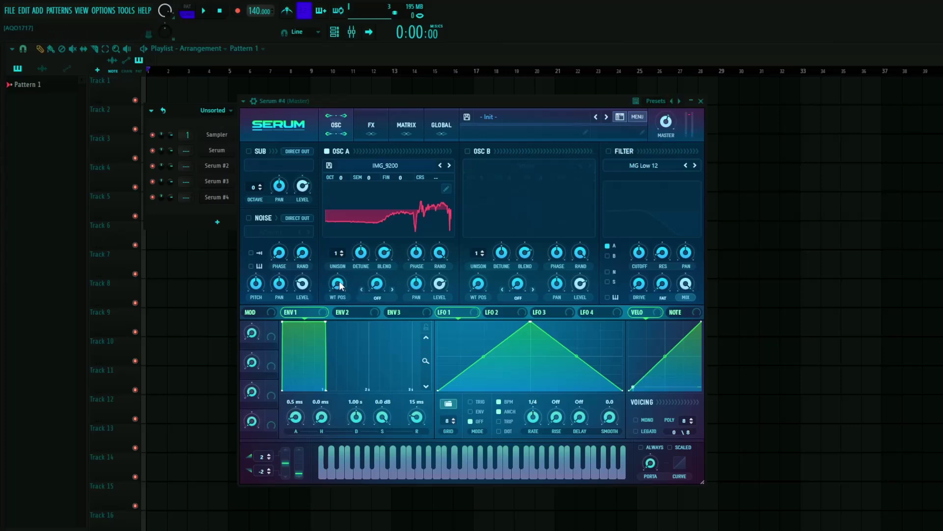
pyautogui.moveTo(345, 288); pyautogui.dragTo(357, 306)
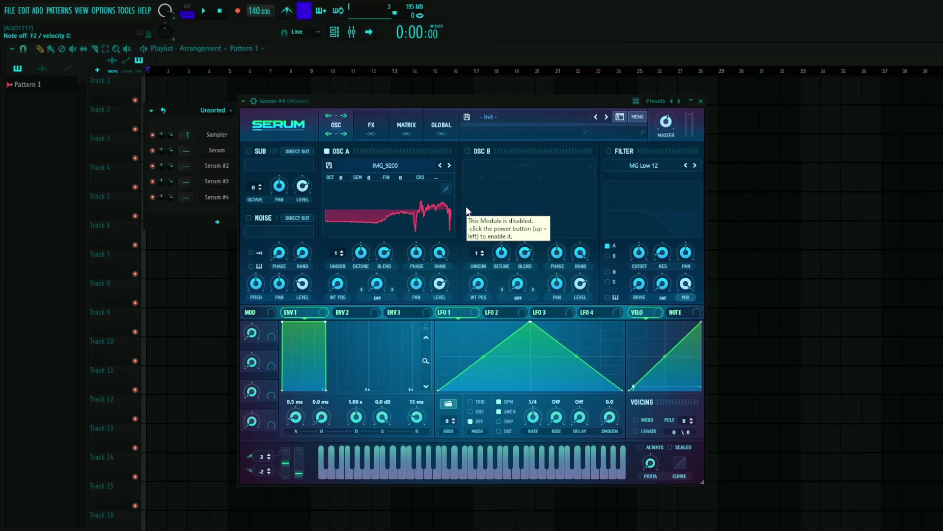
# Open oscillator A's wavetable for editing and remove the DC offset from its frames
pyautogui.click(446, 188)
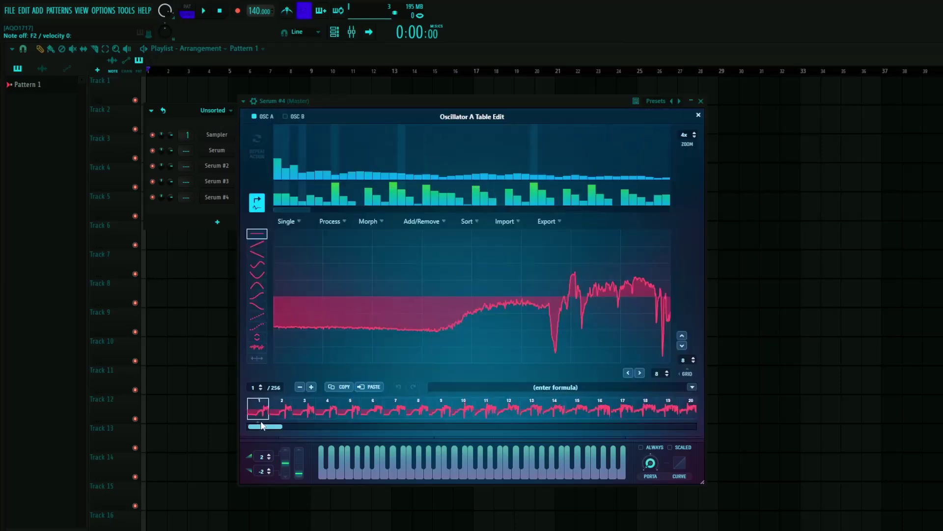
pyautogui.click(346, 222)
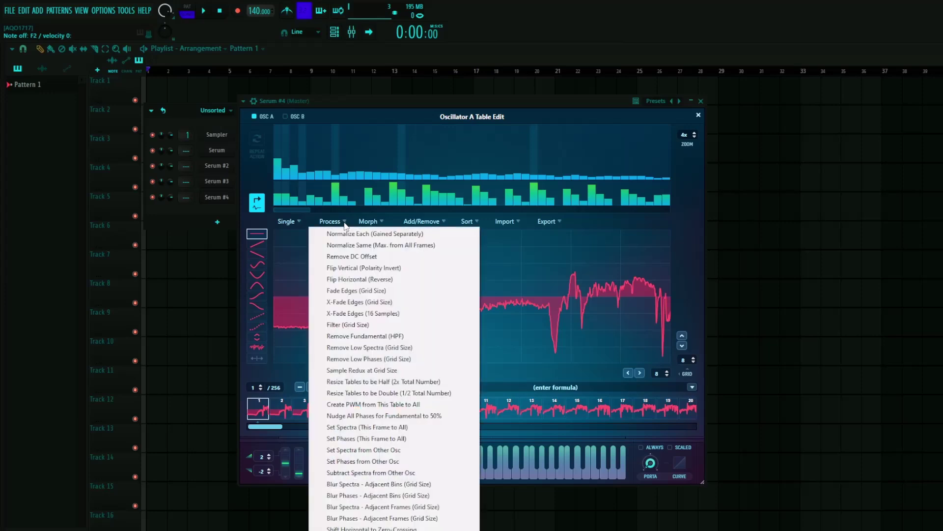
pyautogui.click(366, 257)
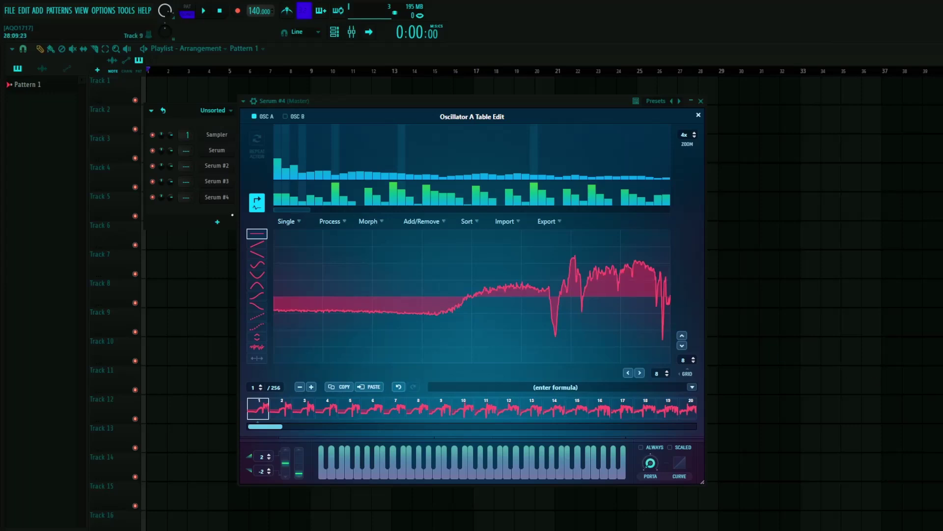
# Normalize each frame of oscillator A's wavetable separately and check the result on individual frames
pyautogui.click(352, 221)
pyautogui.click(349, 232)
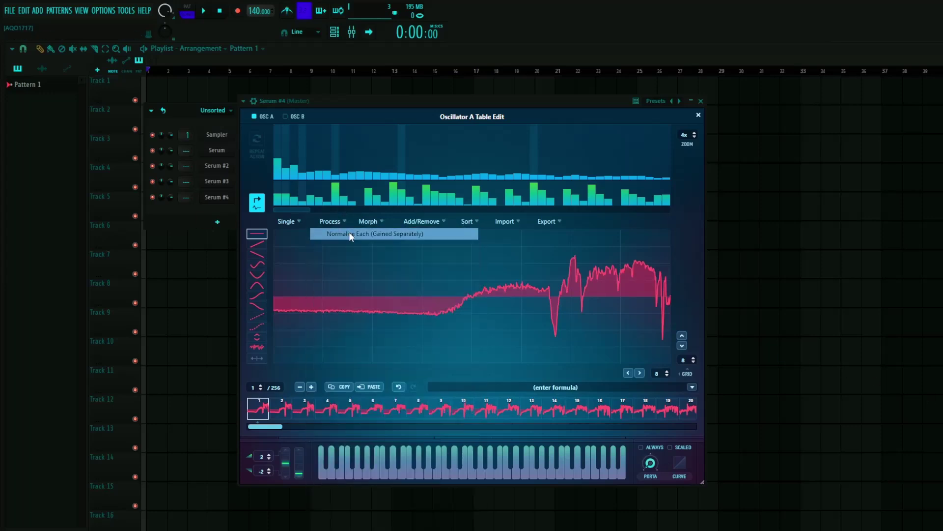
pyautogui.click(574, 411)
pyautogui.click(258, 412)
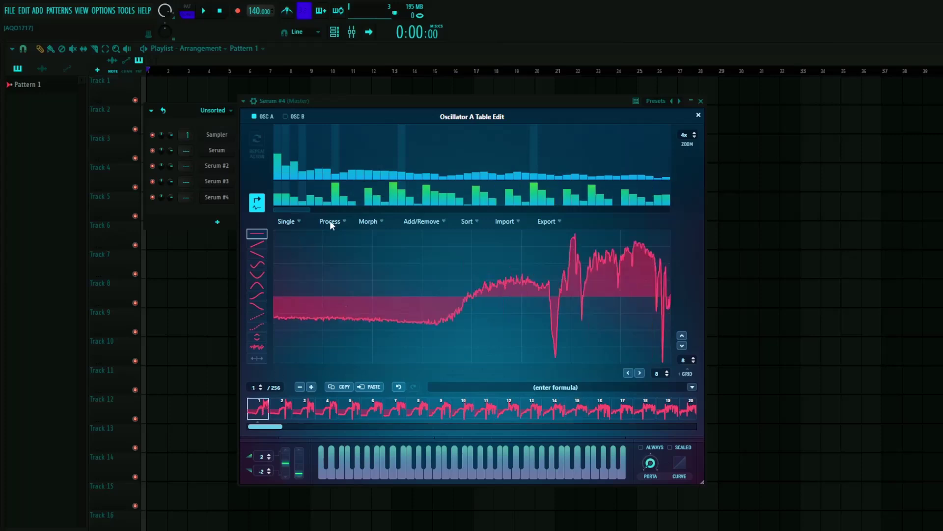
# Leave the wavetable editor and sweep oscillator A's wavetable position to audition the normalized frames
pyautogui.click(330, 222)
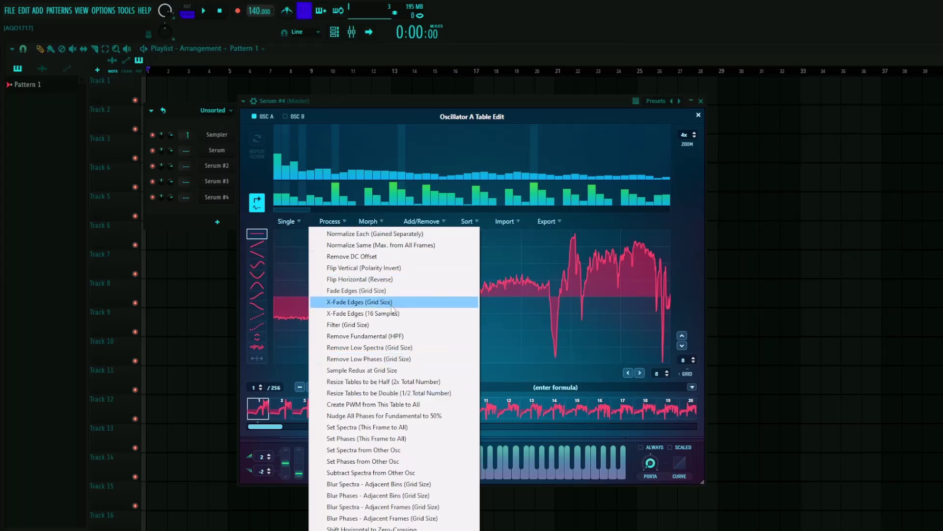
pyautogui.click(668, 117)
pyautogui.click(698, 116)
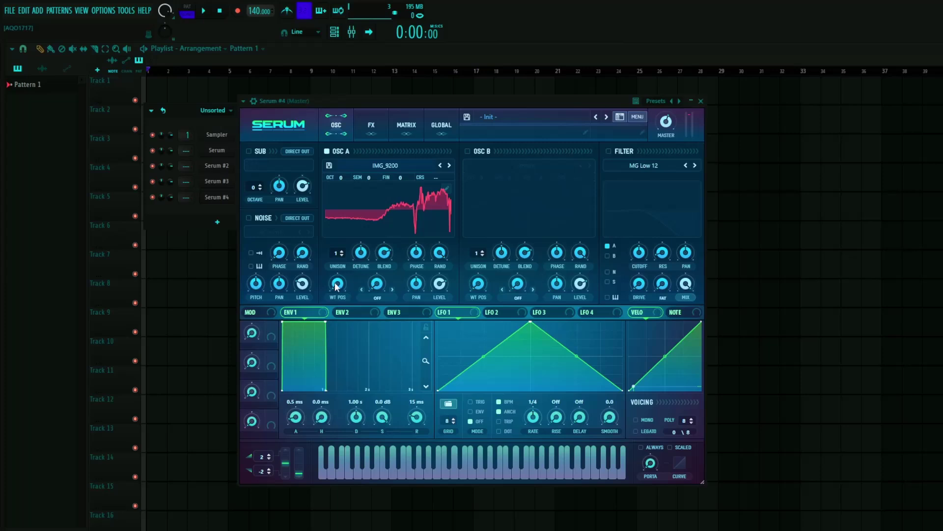
pyautogui.moveTo(337, 287); pyautogui.dragTo(344, 253)
# Reopen oscillator A's wavetable for editing and apply X-Fade Edges (16 Samples) to its frames
pyautogui.click(441, 189)
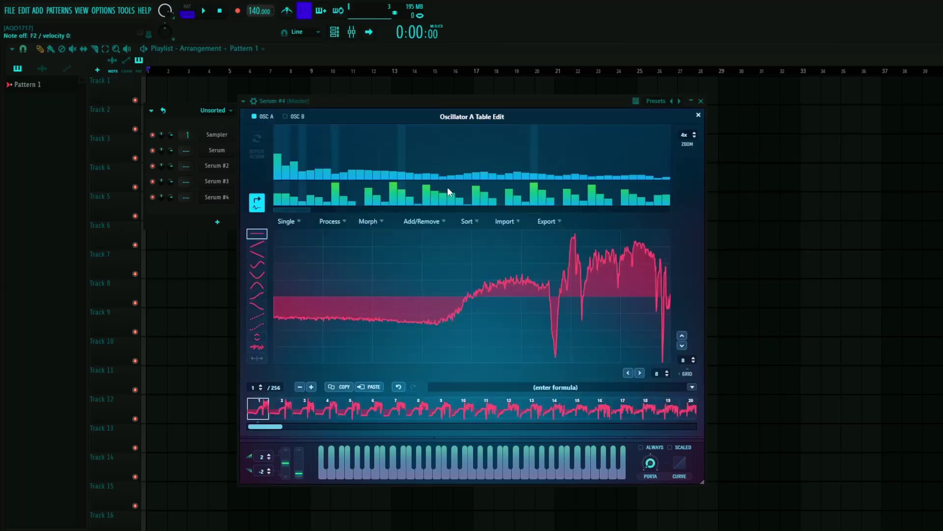
pyautogui.click(345, 222)
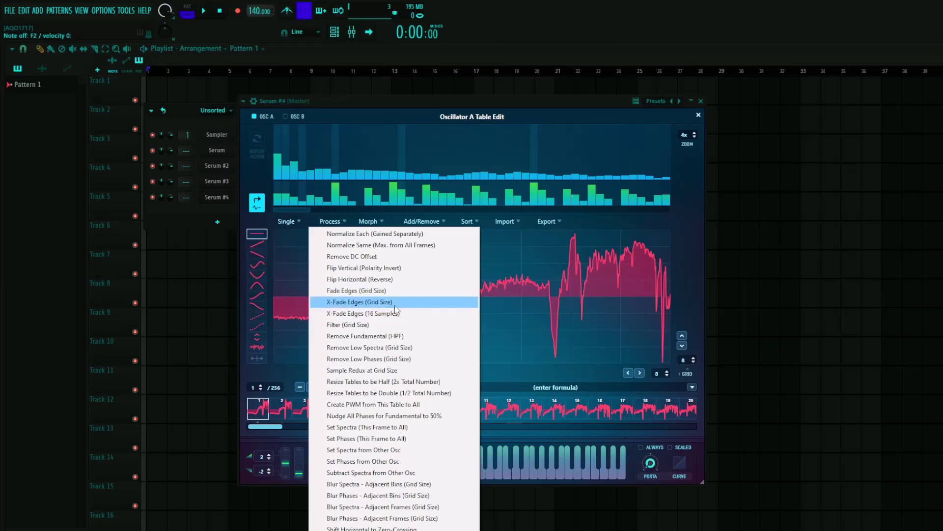
pyautogui.click(413, 315)
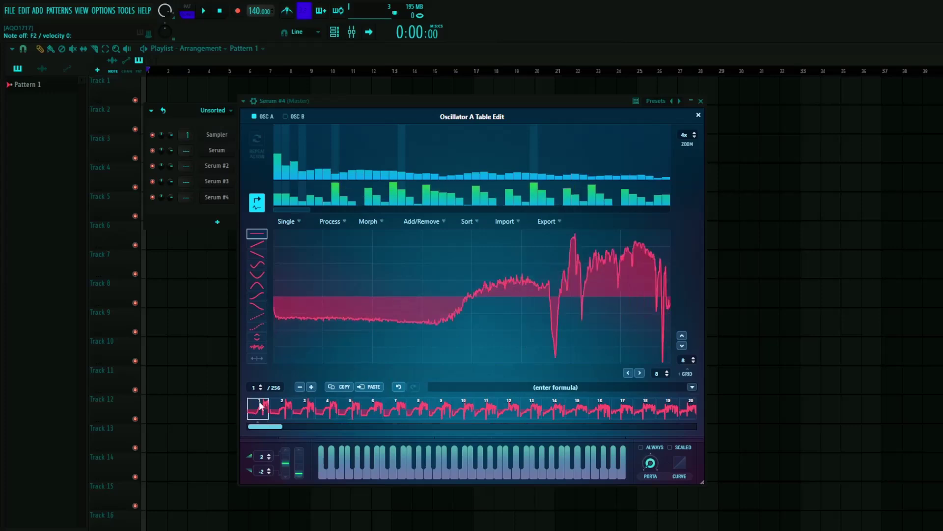
# Apply X-Fade Edges (Grid Size) to oscillator A's frames and audition them by sweeping the wavetable position
pyautogui.click(338, 221)
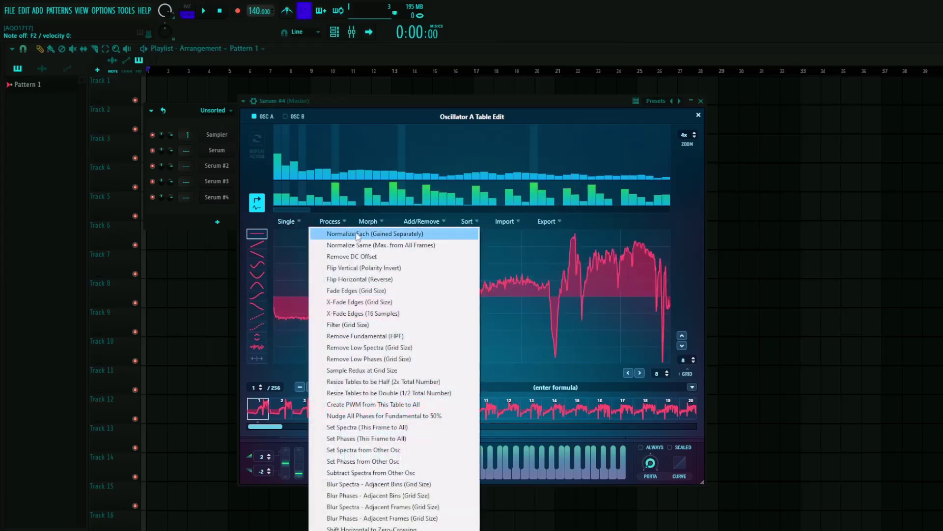
pyautogui.click(374, 302)
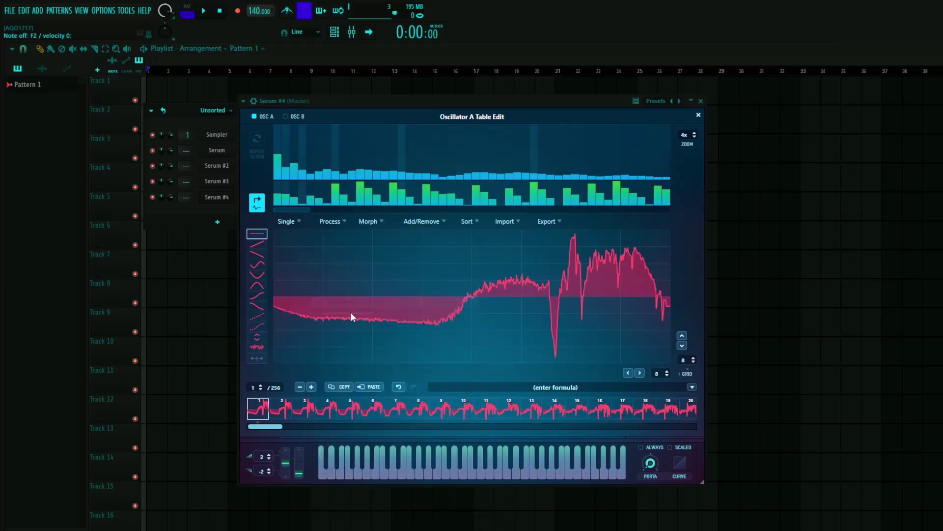
pyautogui.click(696, 116)
pyautogui.moveTo(346, 284); pyautogui.dragTo(337, 261)
# Apply Shift Horizontal to Zero-Crossing to oscillator A's wavetable frames and audition them by sweeping the wavetable position
pyautogui.click(446, 189)
pyautogui.click(336, 221)
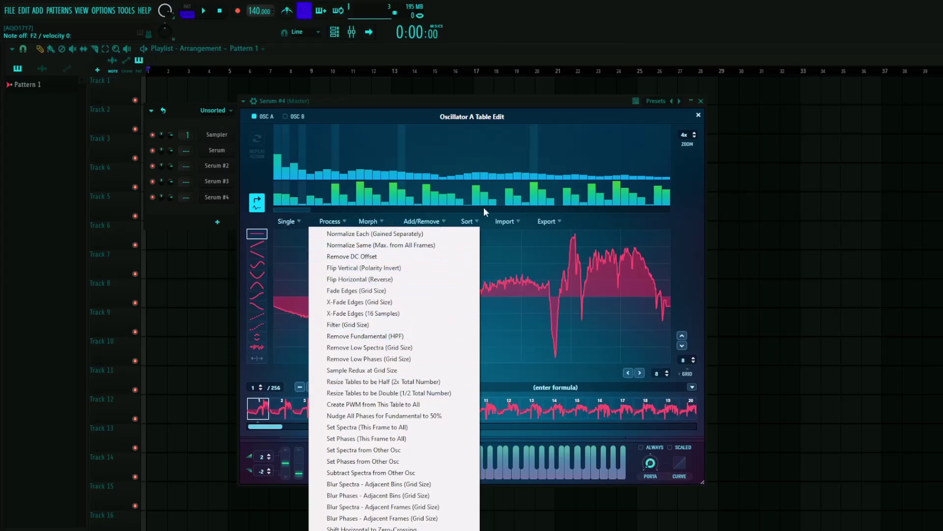
pyautogui.click(446, 137)
pyautogui.click(343, 221)
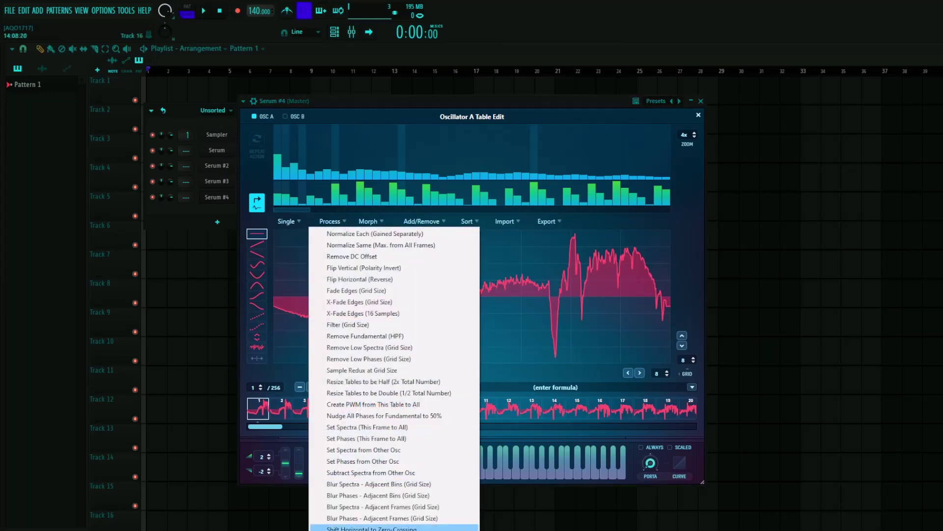
pyautogui.click(373, 528)
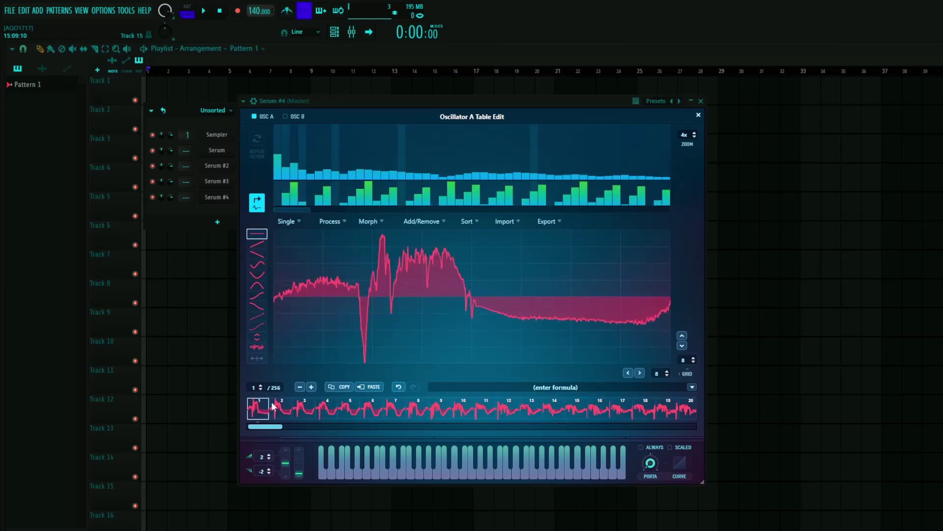
pyautogui.click(699, 115)
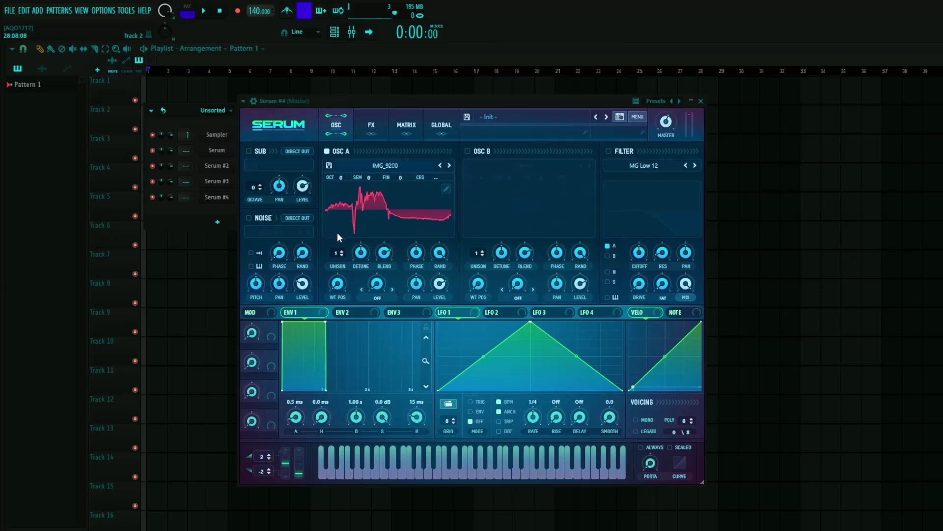
pyautogui.moveTo(337, 283); pyautogui.dragTo(319, 270)
# Copy oscillator A to oscillator B as a backup and switch oscillator B off
pyautogui.click(637, 117)
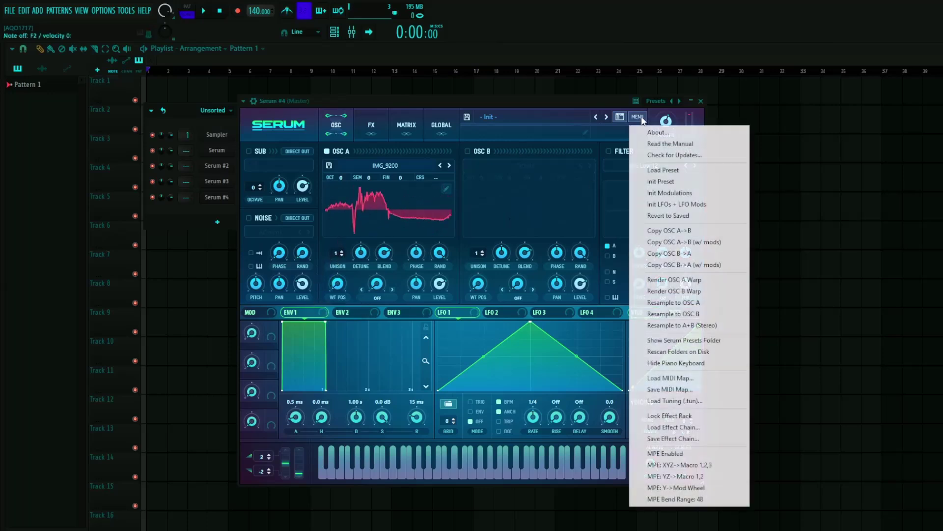
pyautogui.click(683, 230)
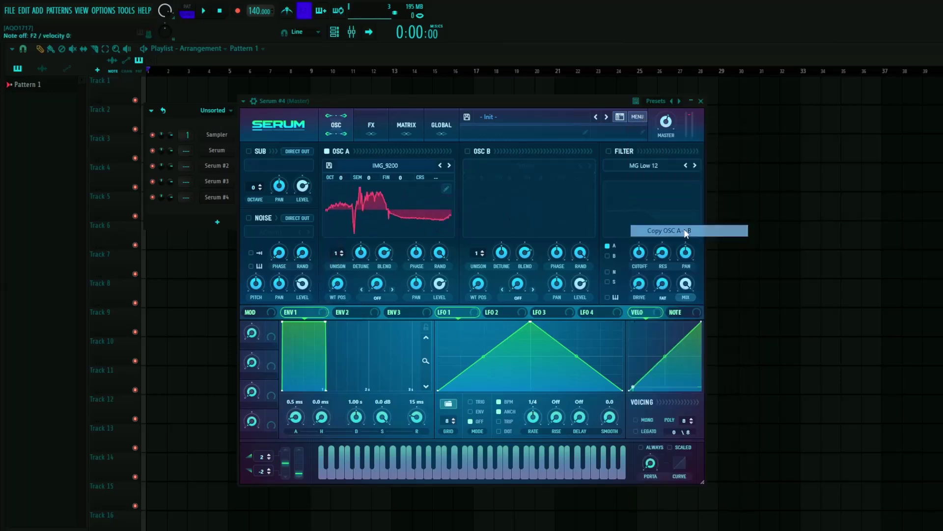
pyautogui.click(468, 151)
# Apply Remove Low Phases (Grid Size) to oscillator A's wavetable and audition it by sweeping the wavetable position
pyautogui.click(448, 189)
pyautogui.click(341, 220)
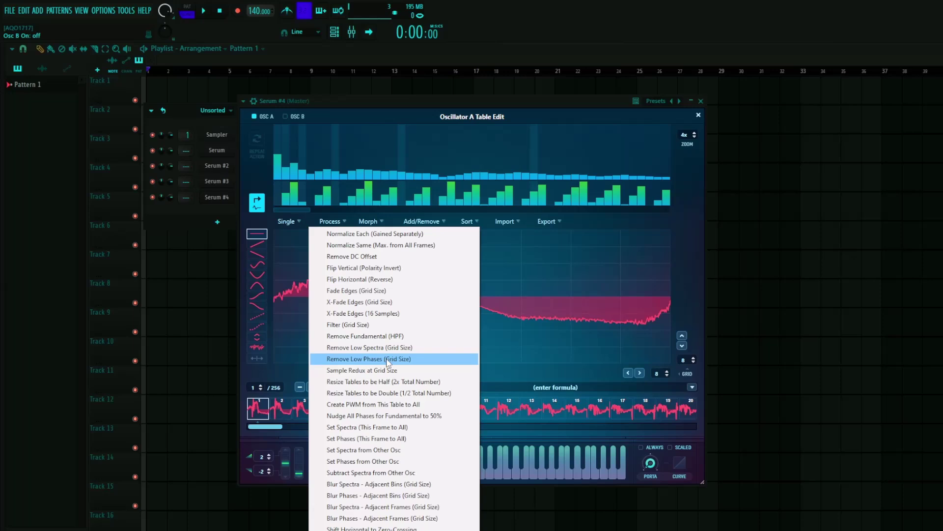
pyautogui.click(388, 361)
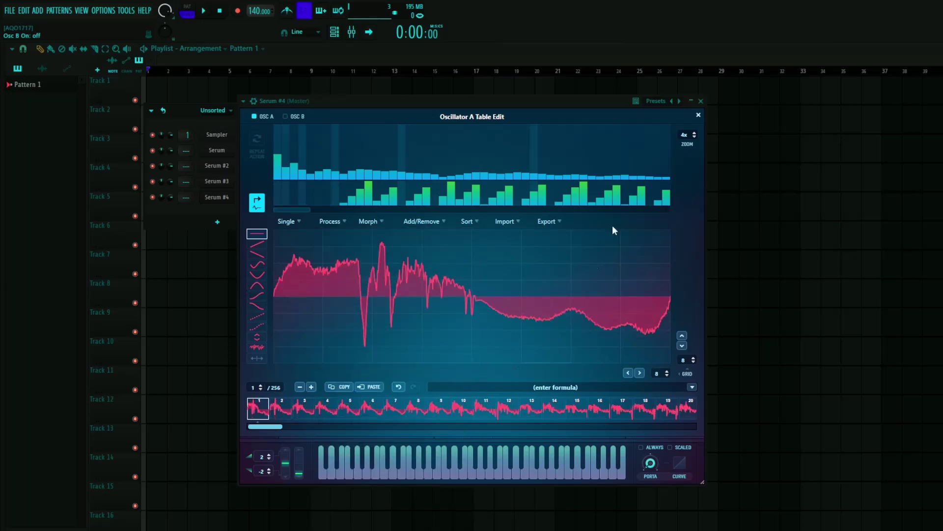
pyautogui.click(698, 116)
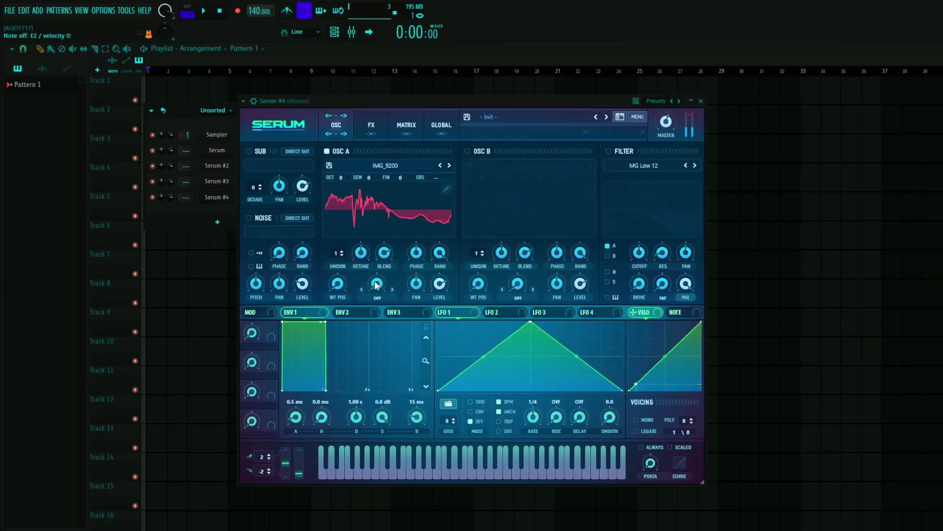
pyautogui.moveTo(338, 288); pyautogui.dragTo(344, 262)
pyautogui.moveTo(344, 252)
pyautogui.mouseDown()
pyautogui.moveTo(335, 274)
pyautogui.moveTo(349, 266)
pyautogui.mouseUp()
# Apply Blur Spectra - Adjacent Bins (Grid Size) to oscillator A's wavetable and audition it by sweeping the wavetable position
pyautogui.click(446, 189)
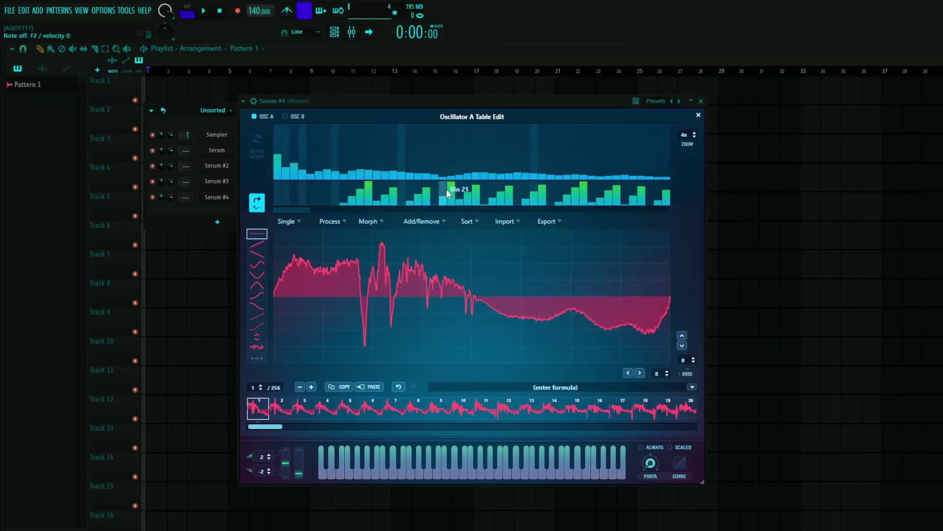
pyautogui.click(337, 222)
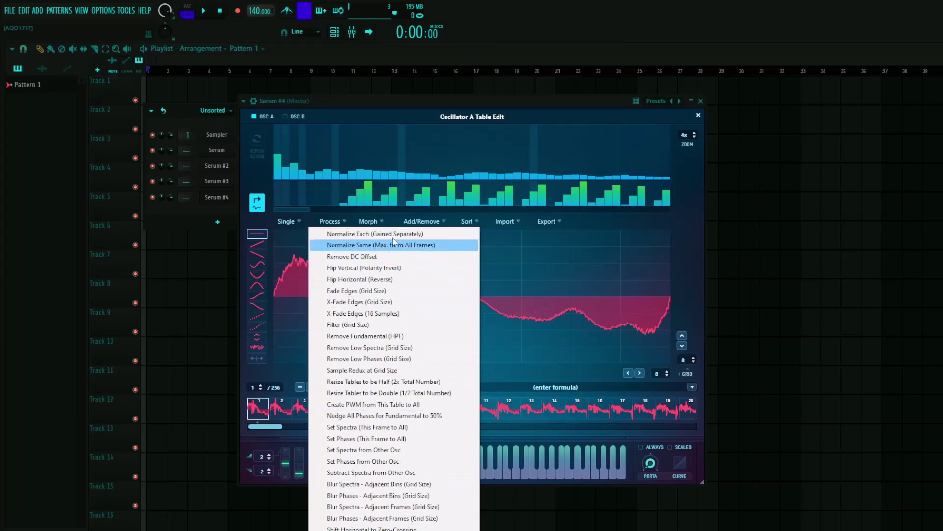
pyautogui.click(339, 222)
pyautogui.click(340, 222)
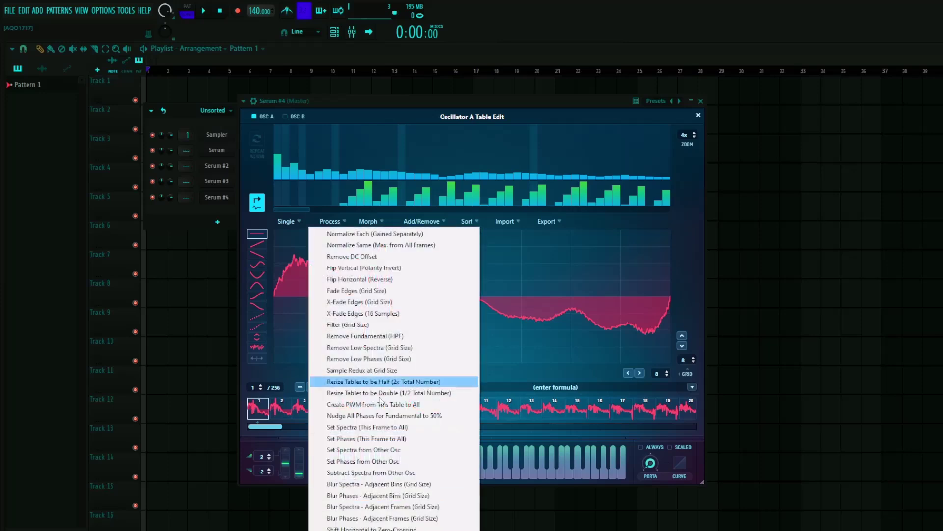
pyautogui.click(392, 484)
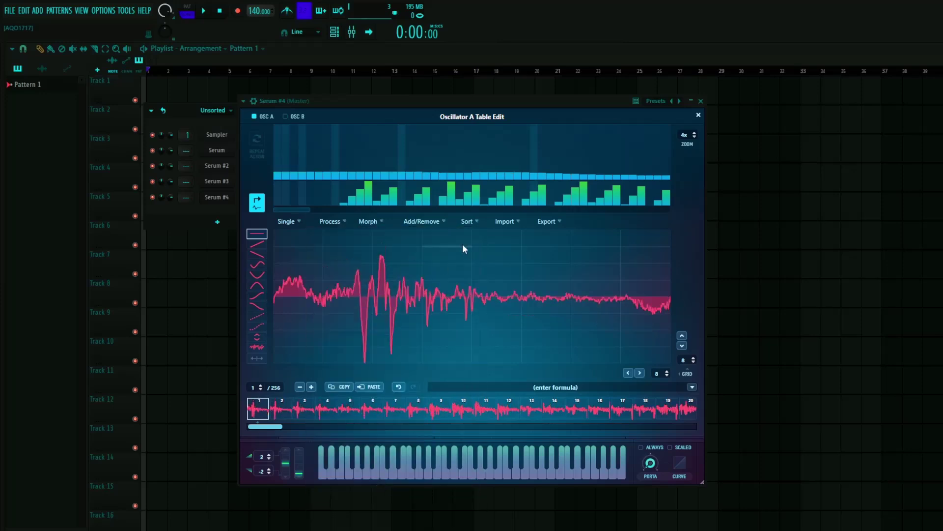
pyautogui.click(698, 115)
pyautogui.moveTo(341, 286)
pyautogui.mouseDown()
pyautogui.moveTo(354, 233)
pyautogui.moveTo(343, 293)
pyautogui.mouseUp()
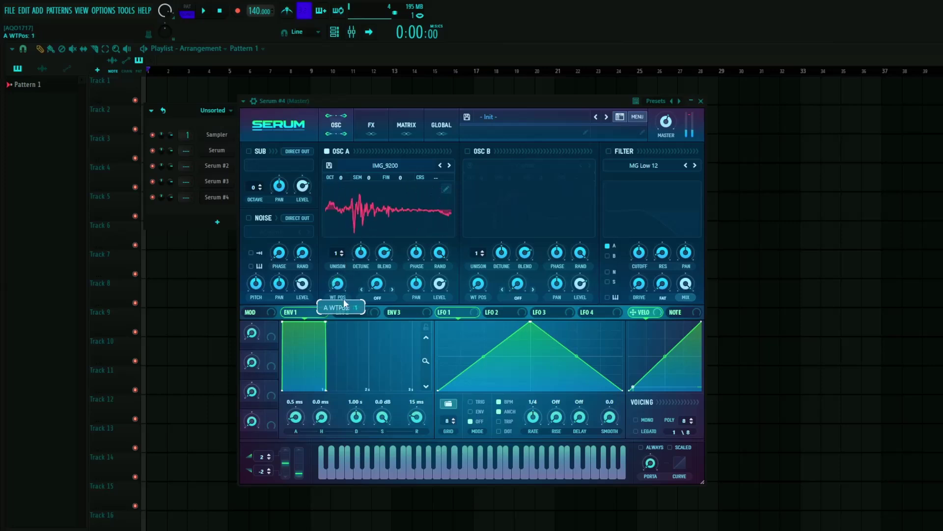
# Restore oscillator A's earlier wavetable by copying oscillator B back to it, with oscillator A switched on again
pyautogui.click(327, 152)
pyautogui.click(638, 116)
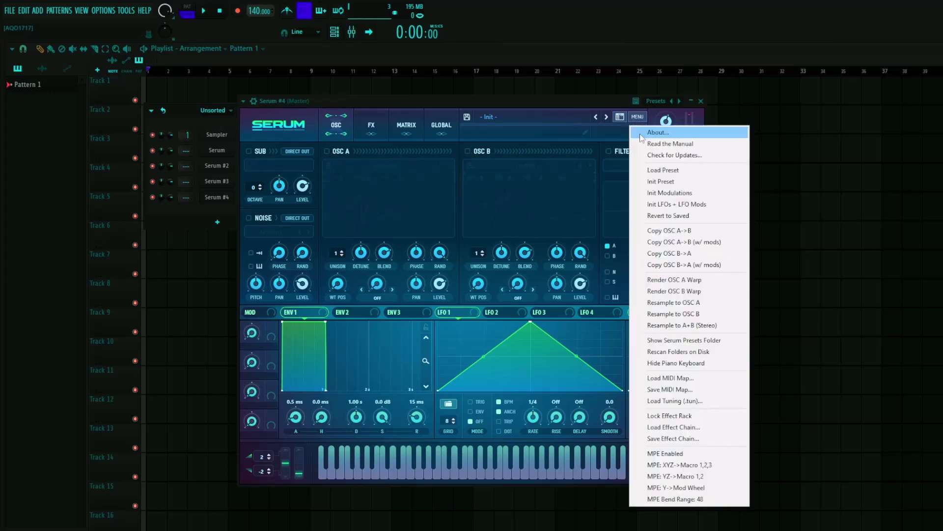
pyautogui.click(693, 253)
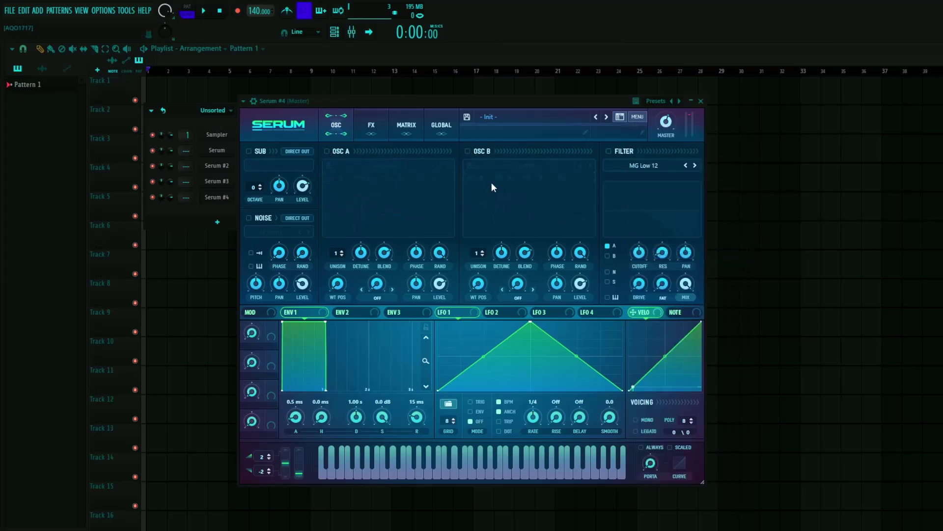
pyautogui.click(327, 151)
# Apply Morph - Crossfade to oscillator A's wavetable in the table editor and look through its frames
pyautogui.click(449, 165)
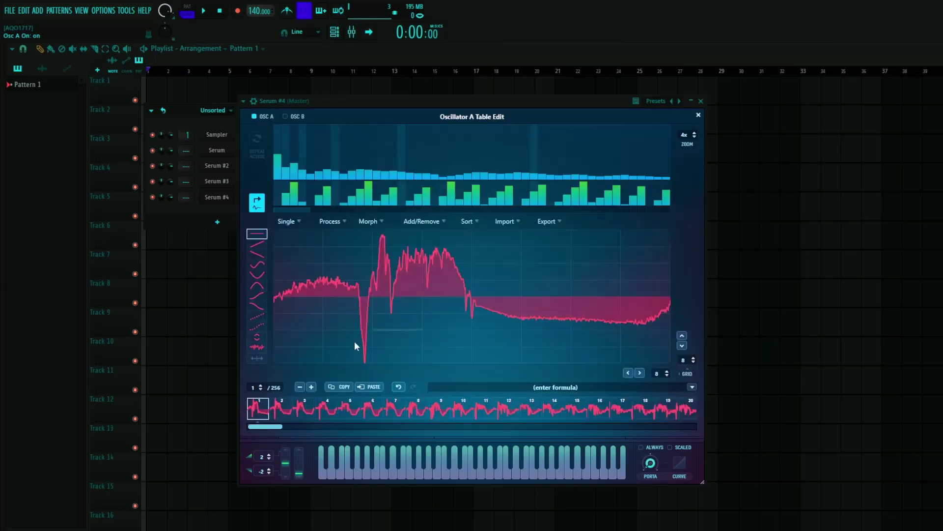
pyautogui.click(357, 221)
pyautogui.click(368, 221)
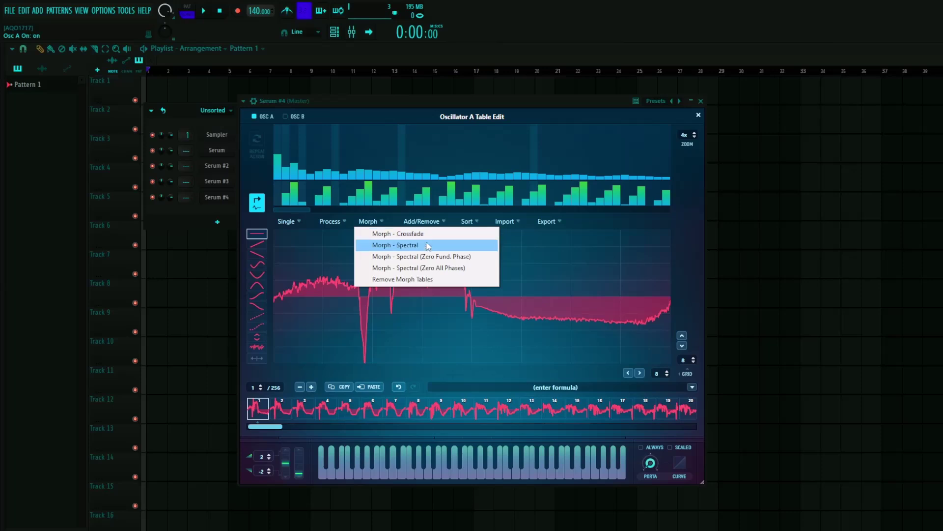
pyautogui.click(360, 374)
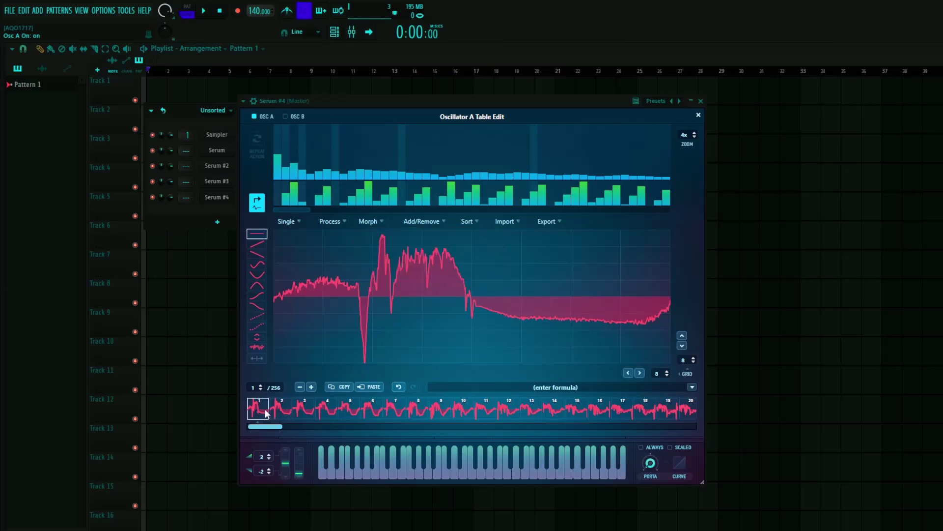
pyautogui.moveTo(264, 429); pyautogui.dragTo(281, 352)
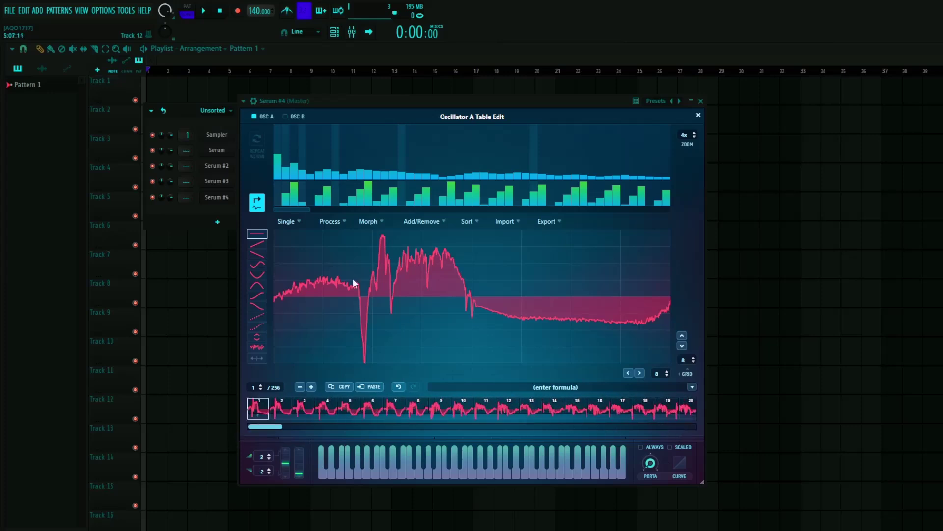
pyautogui.click(369, 223)
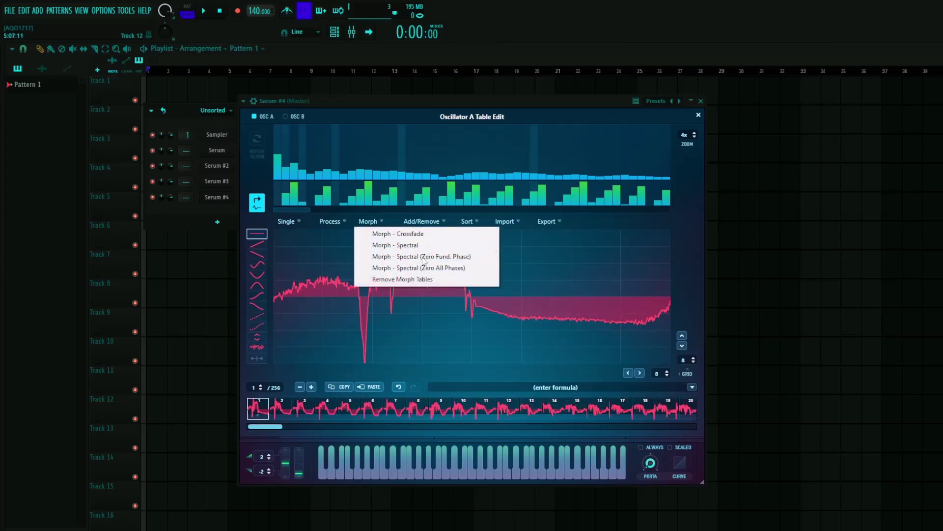
pyautogui.click(434, 234)
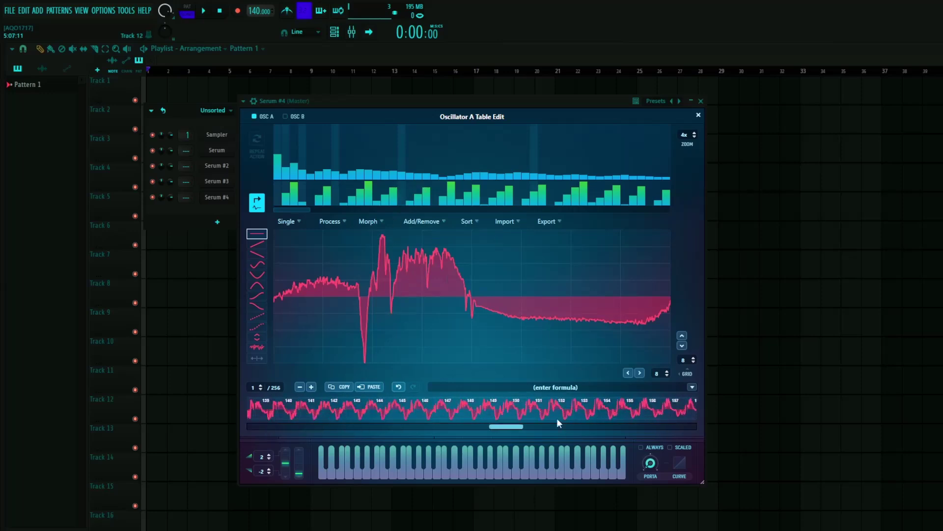
pyautogui.moveTo(268, 427)
pyautogui.mouseDown()
pyautogui.moveTo(777, 435)
pyautogui.moveTo(681, 422)
pyautogui.moveTo(256, 428)
pyautogui.mouseUp()
# Apply Morph - Spectral to oscillator A's wavetable and audition it by sweeping the wavetable position
pyautogui.click(368, 221)
pyautogui.click(393, 243)
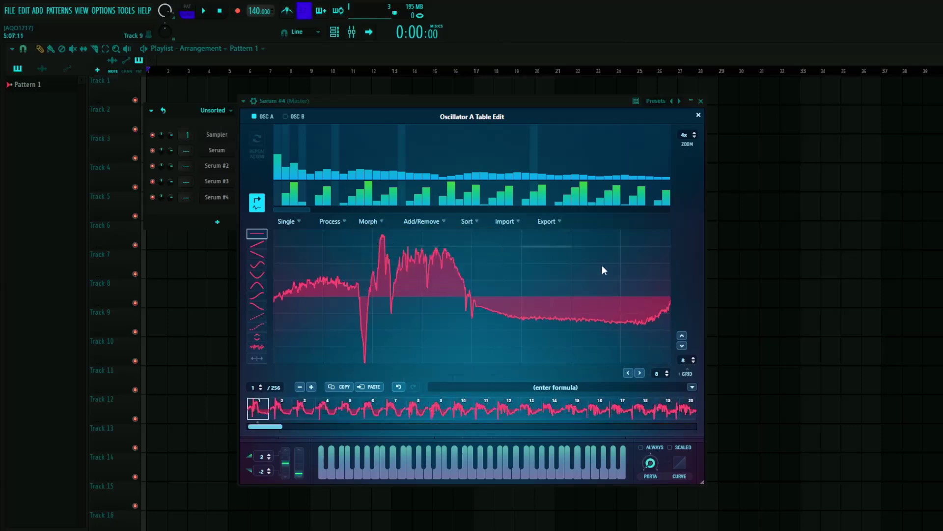
pyautogui.click(699, 115)
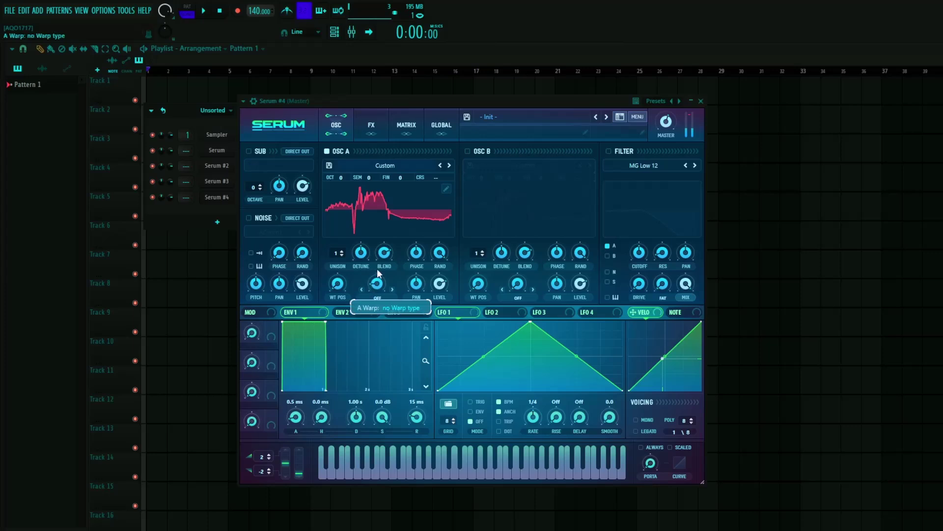
pyautogui.moveTo(337, 284); pyautogui.dragTo(346, 364)
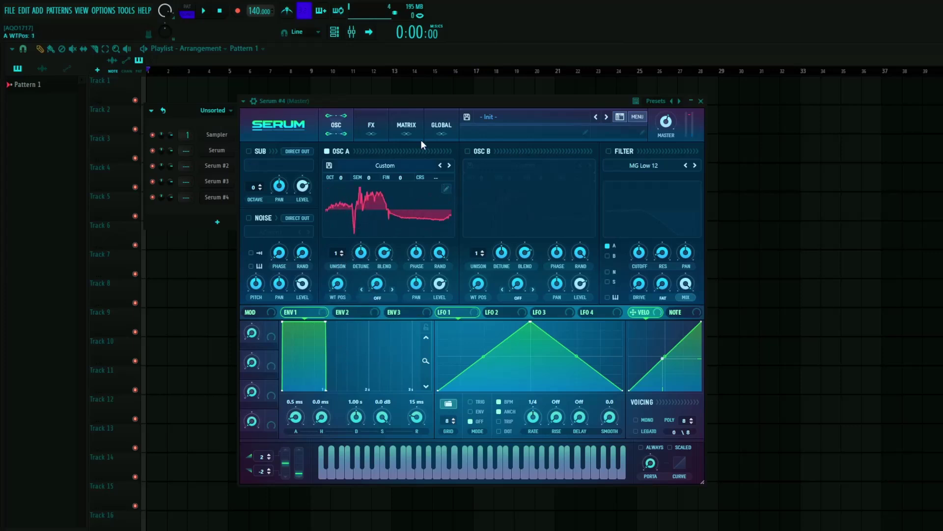
pyautogui.click(446, 189)
pyautogui.click(346, 221)
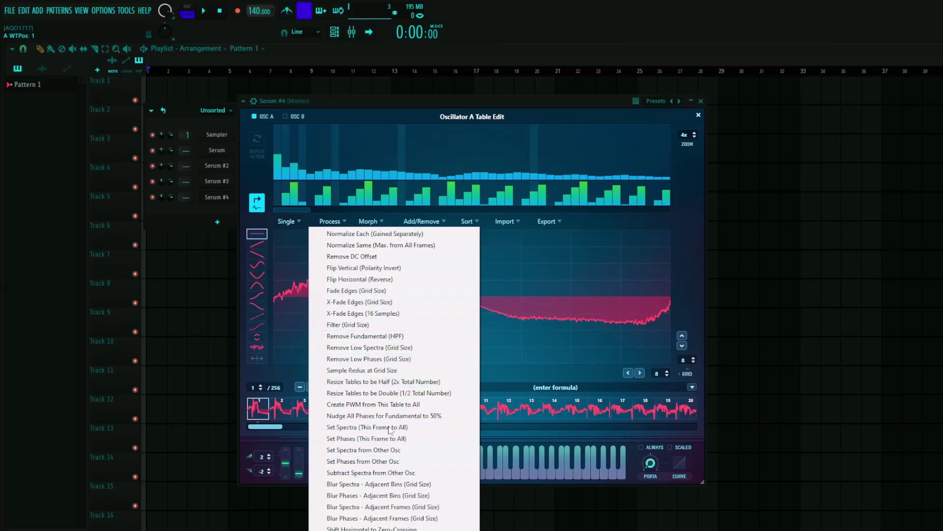
pyautogui.click(571, 217)
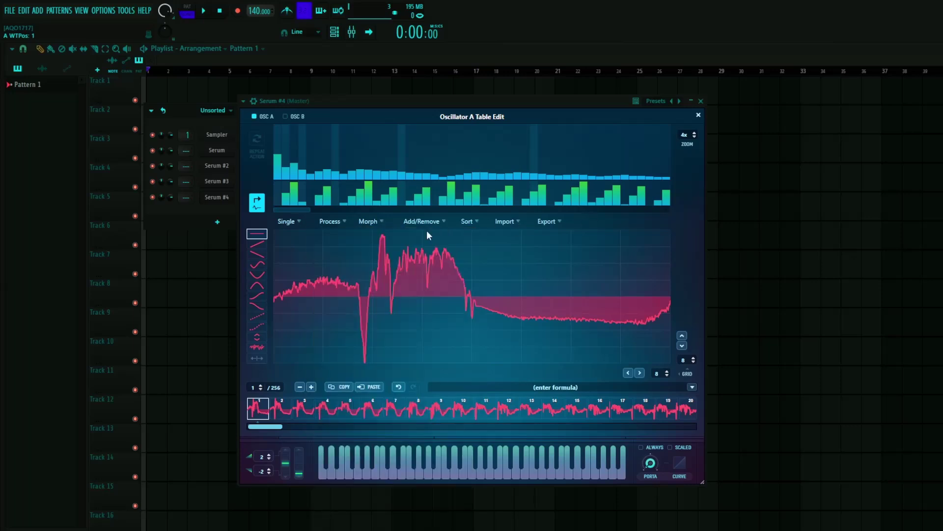
pyautogui.click(698, 115)
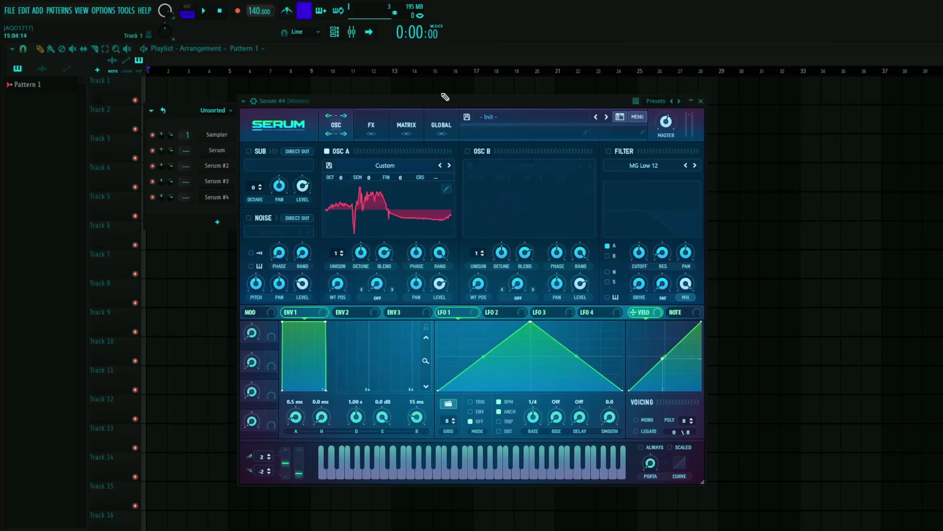
# Close Serum #4 and open the first Serum instance to examine the settings of its effects chain
pyautogui.click(701, 101)
pyautogui.click(224, 153)
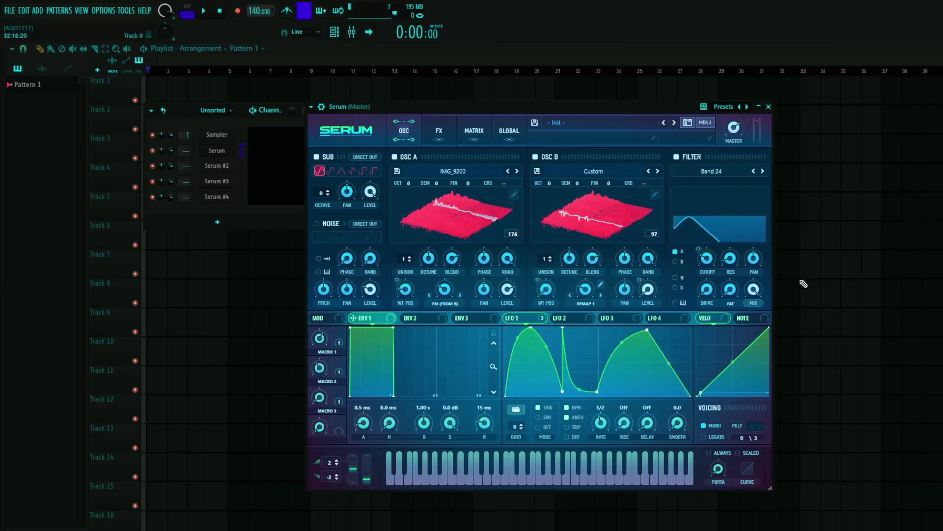
pyautogui.click(439, 130)
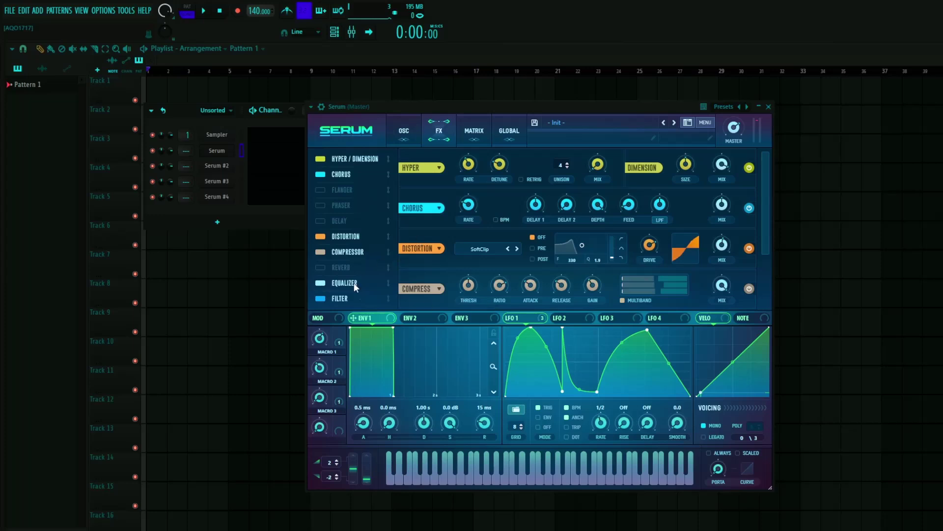
pyautogui.scroll(-3, 736, 225)
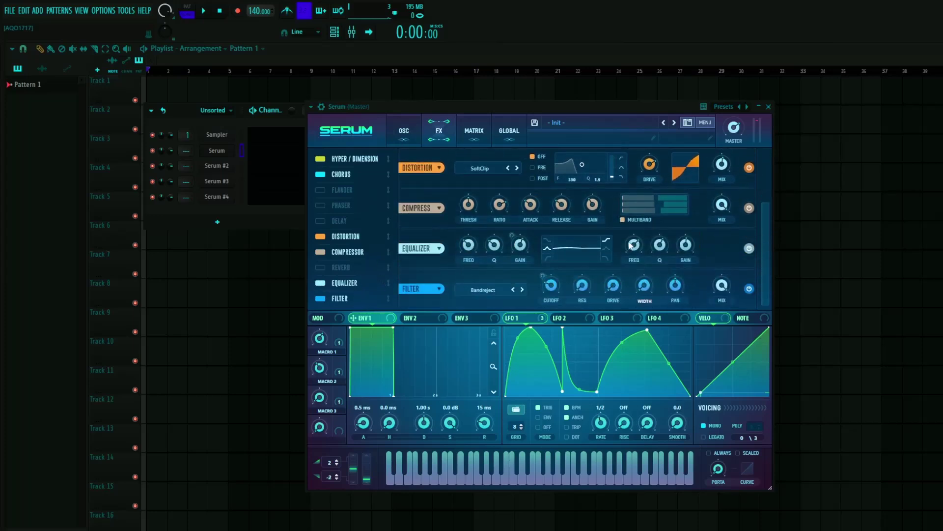
pyautogui.scroll(1, 686, 265)
pyautogui.click(404, 131)
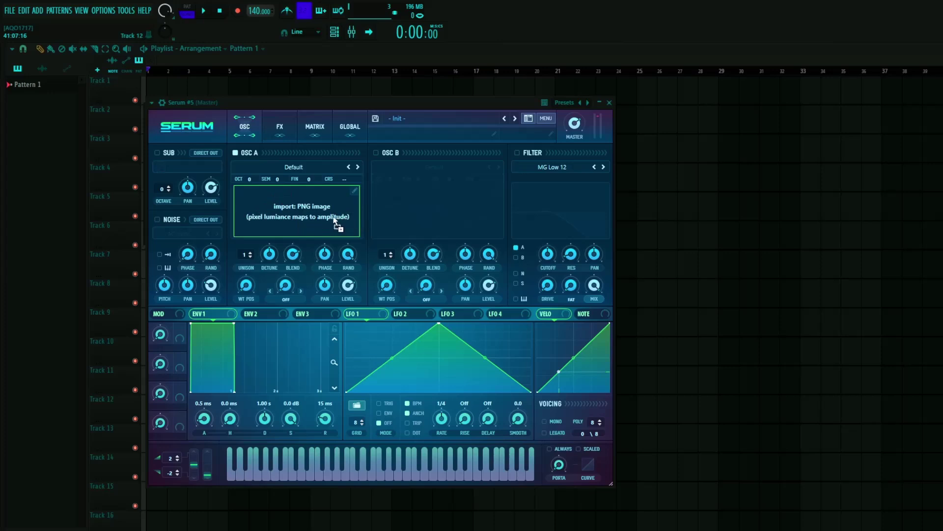
# Import the PNG image IMG_9200 as oscillator A's wavetable in Serum #5 and remove its DC offset
pyautogui.moveTo(534, 268); pyautogui.dragTo(297, 212)
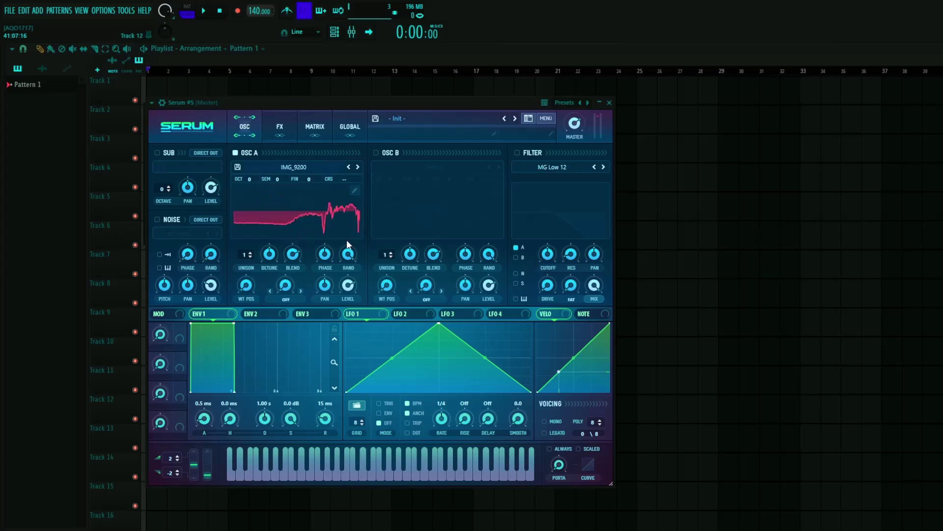
pyautogui.click(354, 190)
pyautogui.click(240, 223)
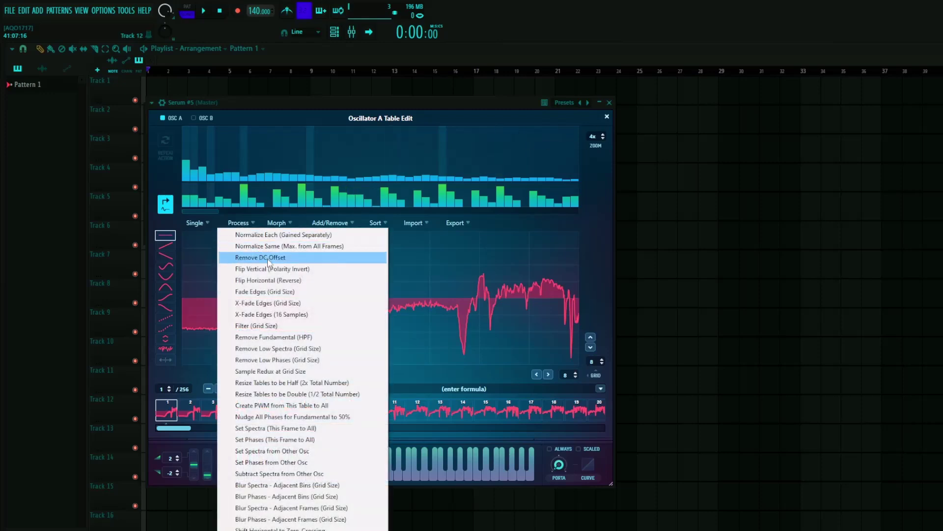
pyautogui.click(261, 257)
# Apply Normalize Each and Shift Horizontal to Zero-Crossing to oscillator A's wavetable and audition it by sweeping the wavetable position
pyautogui.click(253, 222)
pyautogui.click(268, 235)
pyautogui.click(246, 223)
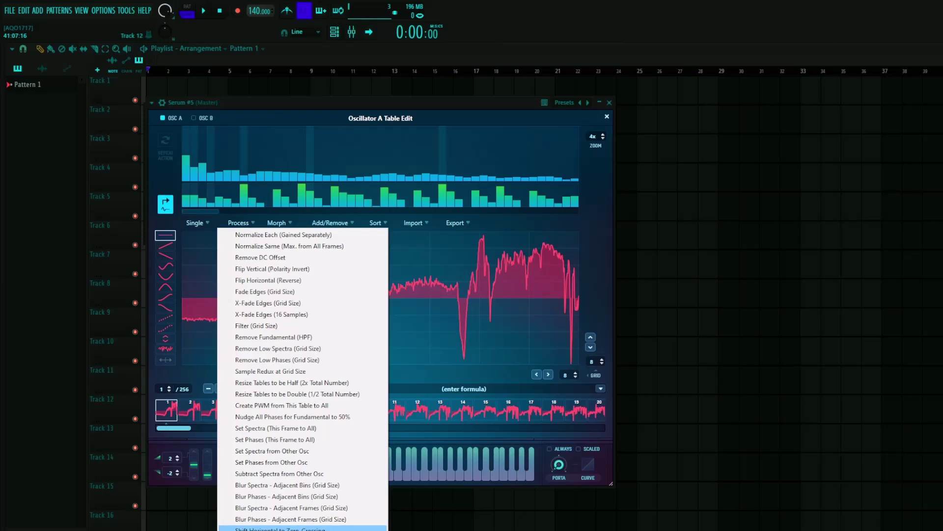
pyautogui.click(275, 529)
pyautogui.click(607, 116)
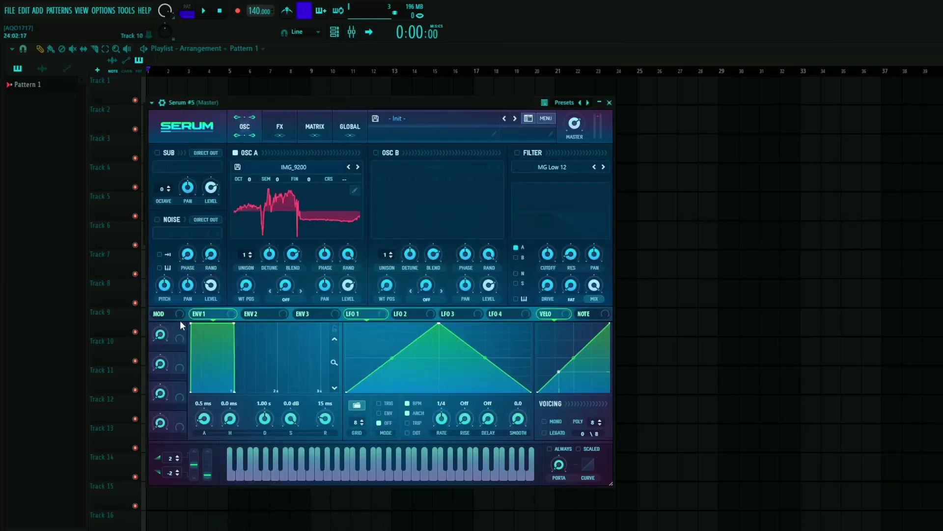
pyautogui.moveTo(243, 287); pyautogui.dragTo(217, 316)
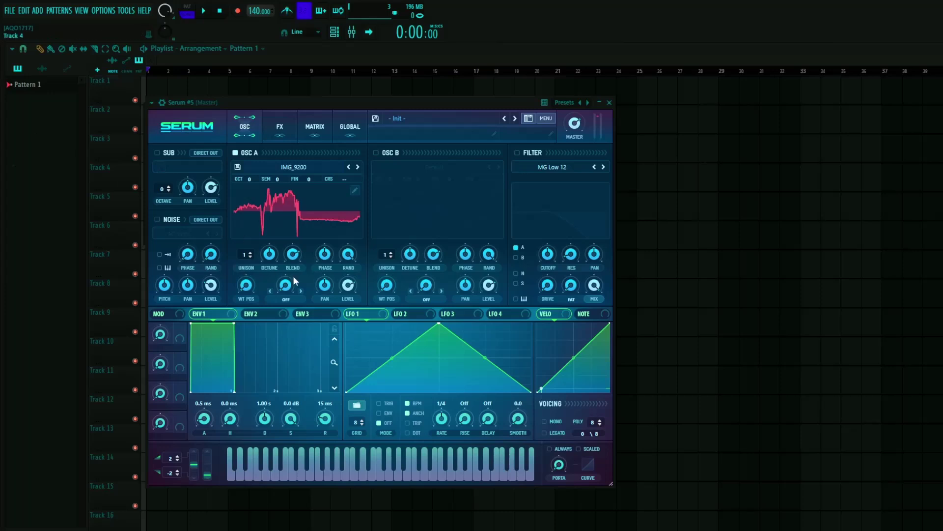
# Try Remap 1 as oscillator A's warp mode and view its remap curve
pyautogui.click(287, 298)
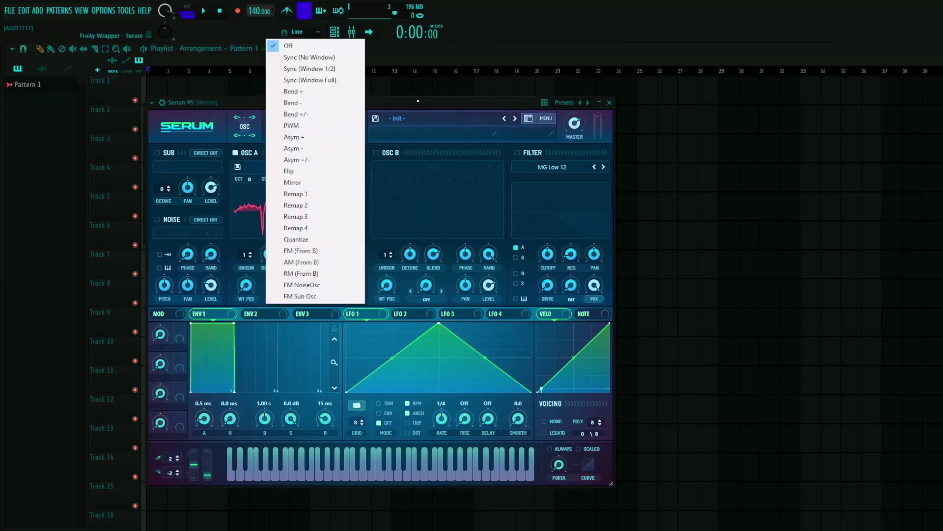
pyautogui.click(320, 194)
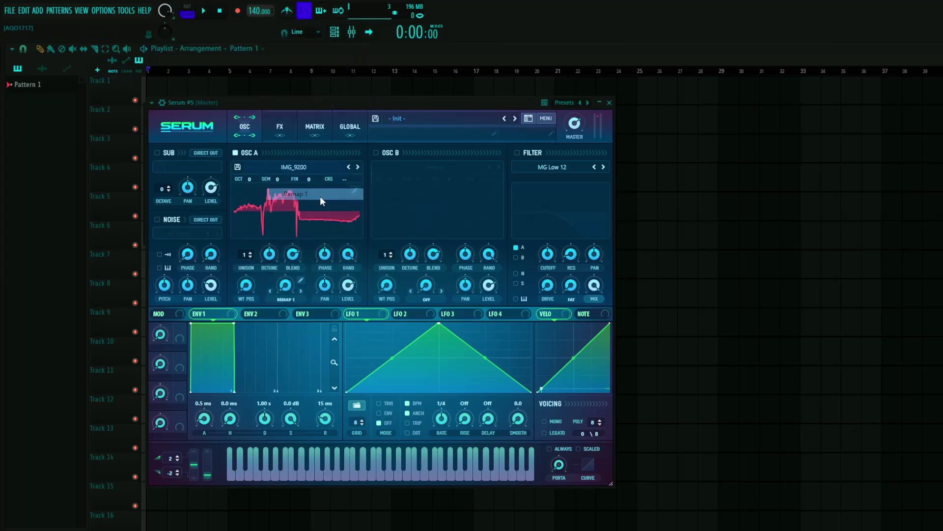
pyautogui.click(282, 302)
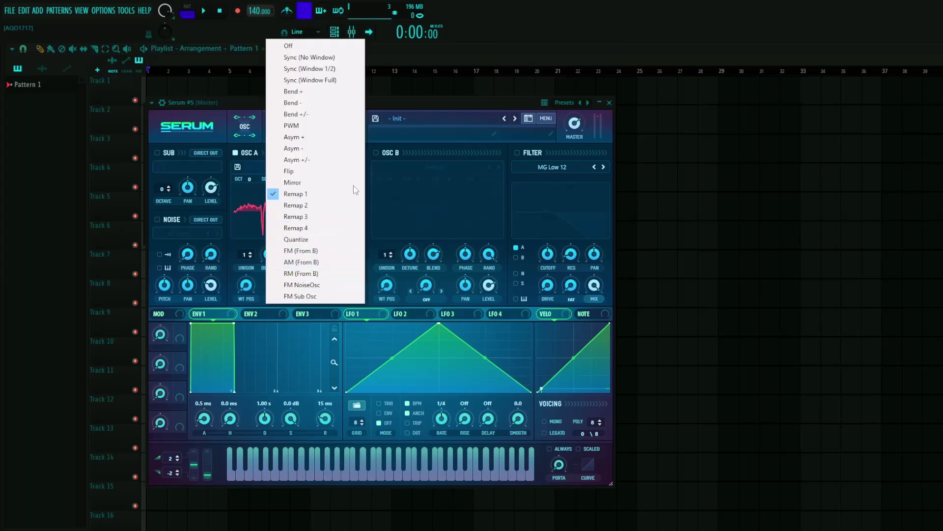
pyautogui.press('Escape')
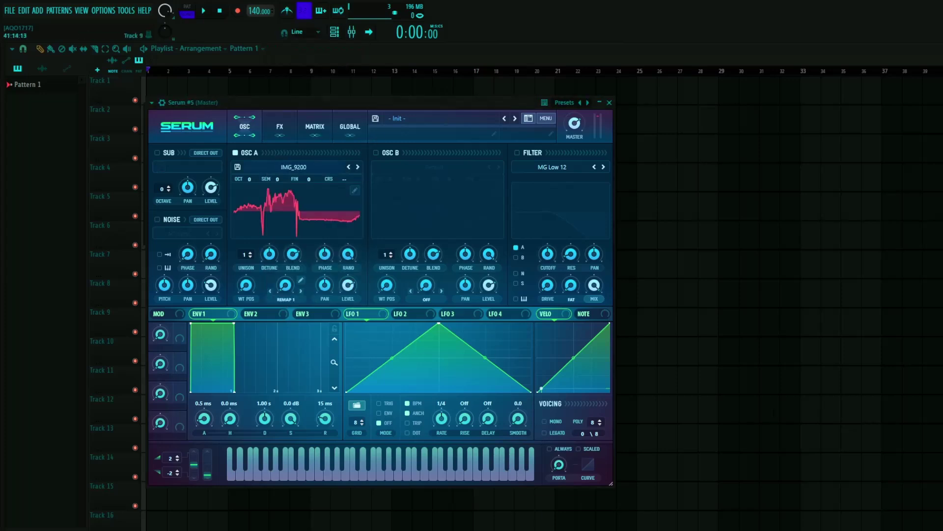
pyautogui.click(301, 281)
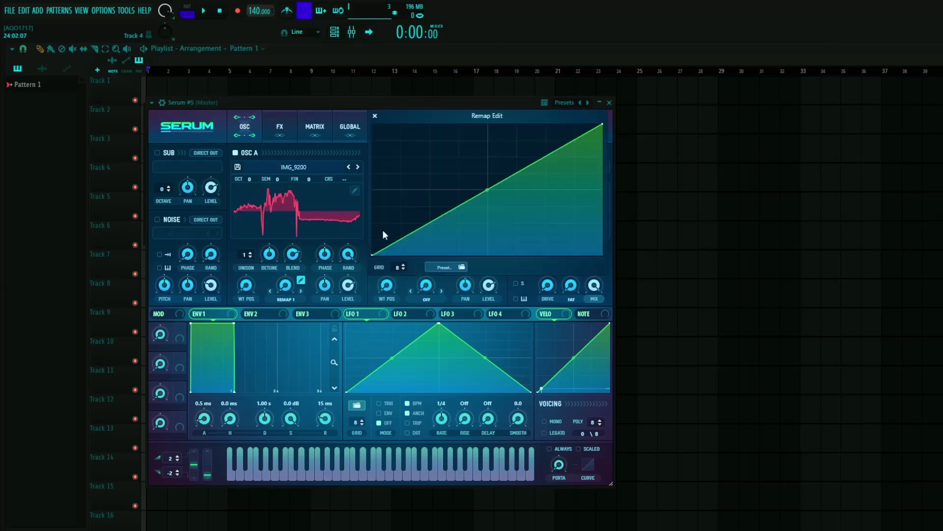
pyautogui.click(375, 116)
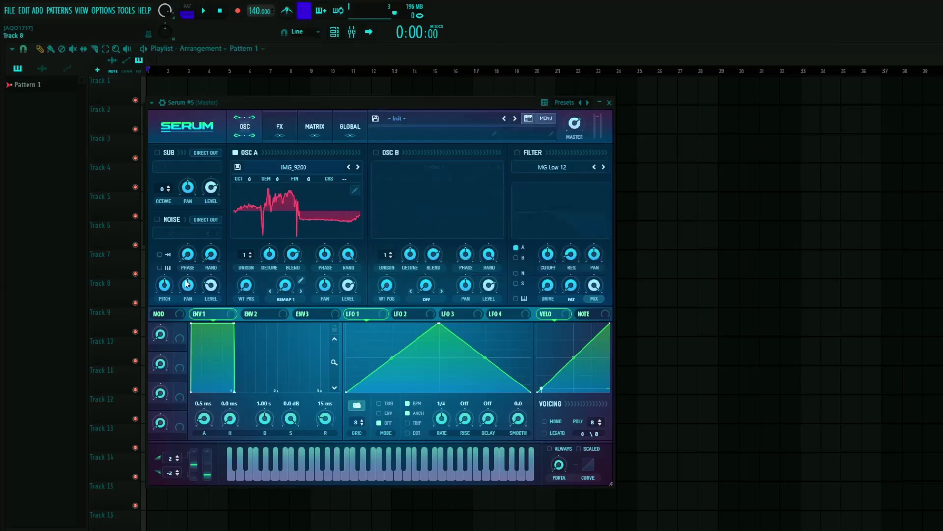
# Try Remap 2 as oscillator A's warp mode and view its remap curve
pyautogui.click(285, 300)
pyautogui.click(318, 205)
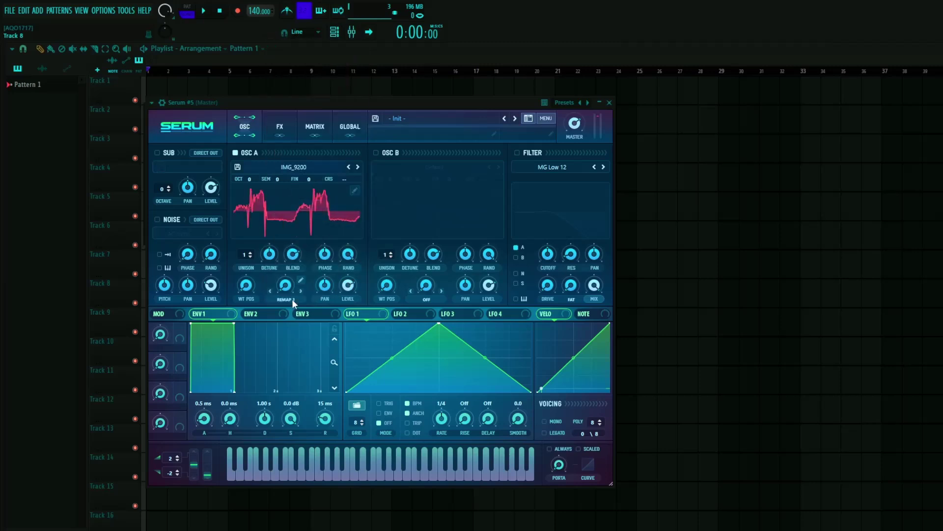
pyautogui.click(301, 280)
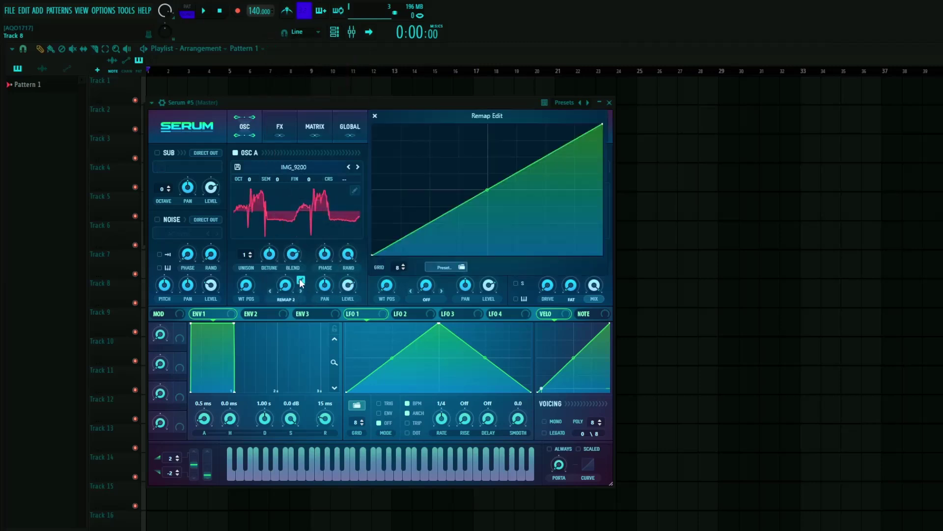
pyautogui.click(376, 116)
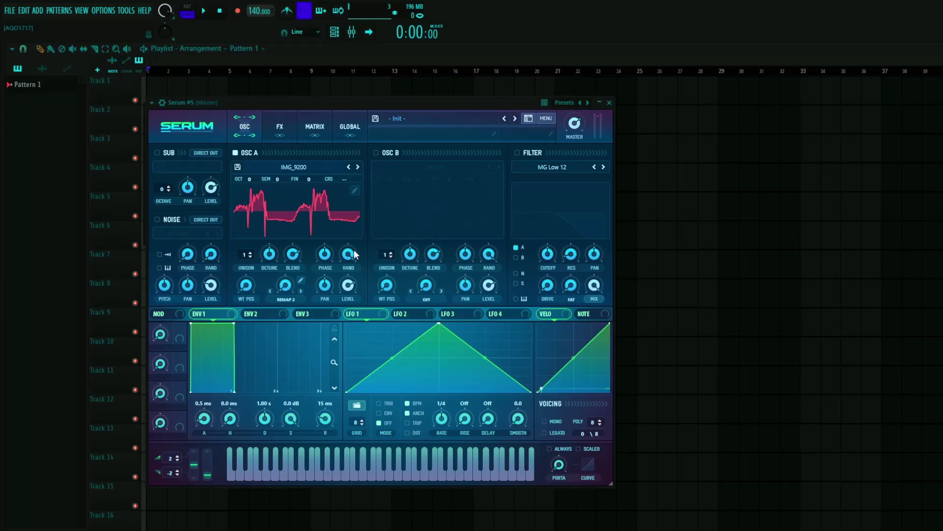
# Set oscillator A's warp mode to Remap 3 and view its remap curve
pyautogui.click(286, 299)
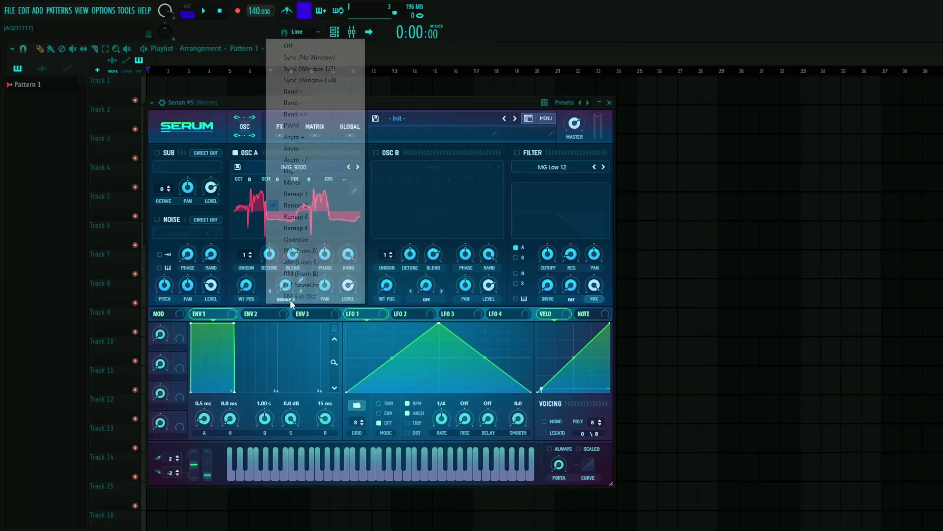
pyautogui.click(308, 217)
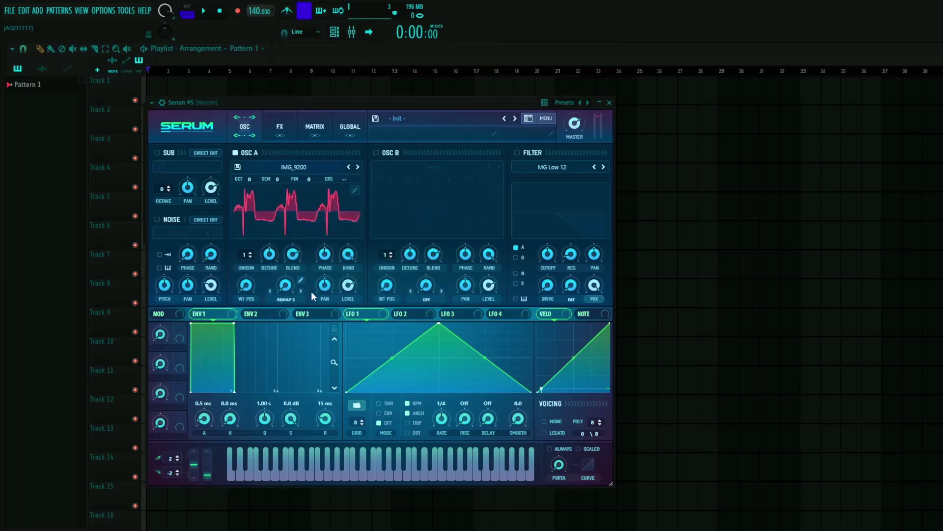
pyautogui.click(301, 280)
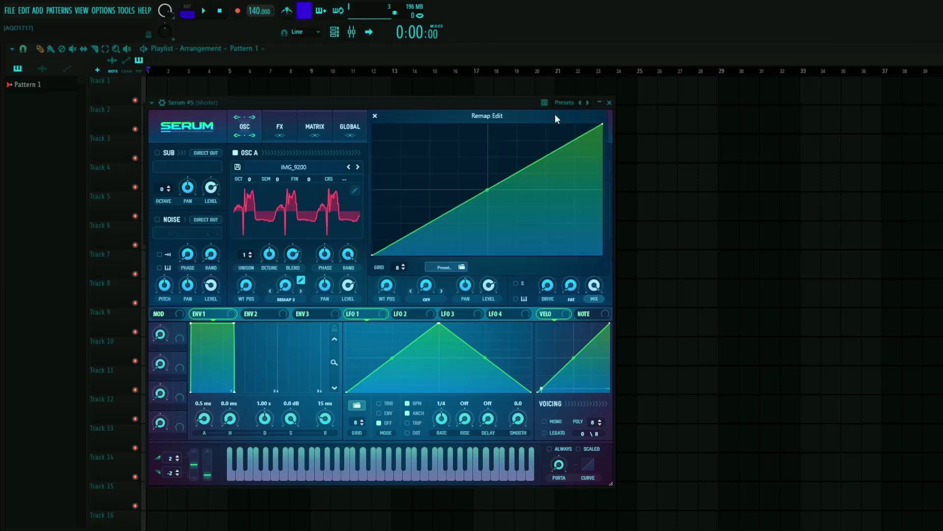
pyautogui.click(375, 116)
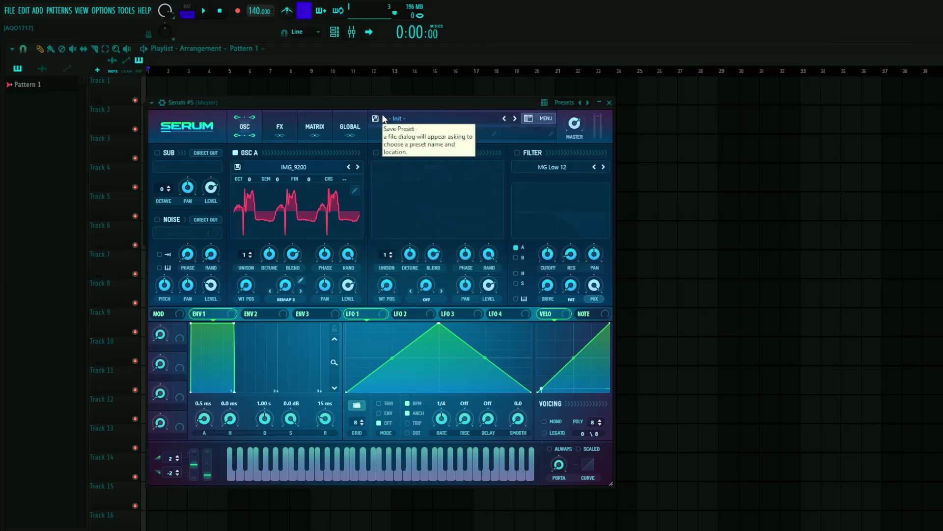
# Compare Remap 4, Remap 2 and Remap 1 as oscillator A's warp mode by watching how each repeats the waveform
pyautogui.click(297, 297)
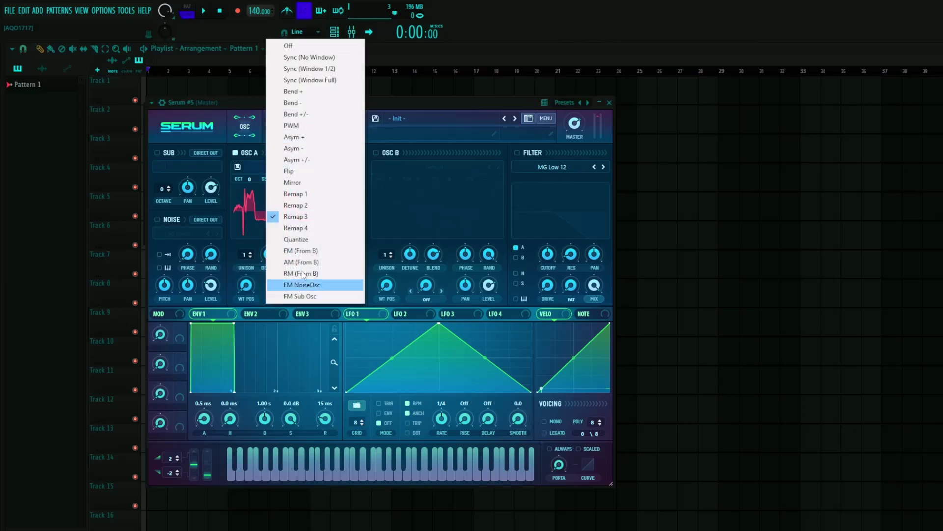
pyautogui.click(308, 233)
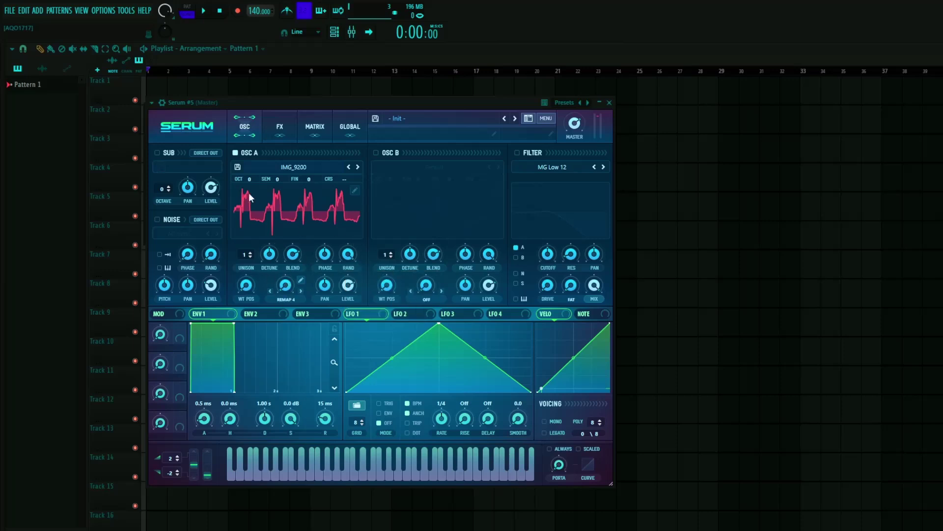
pyautogui.click(293, 299)
pyautogui.click(305, 204)
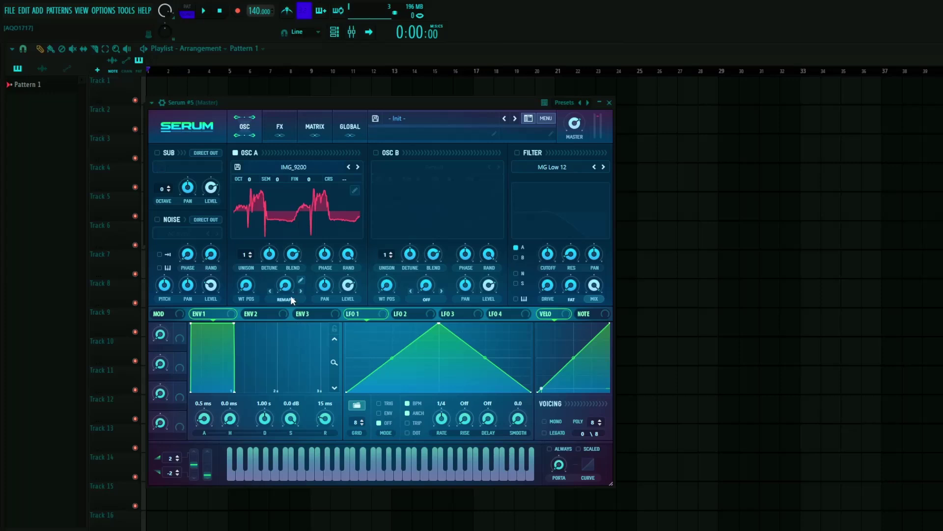
pyautogui.click(290, 297)
pyautogui.click(320, 204)
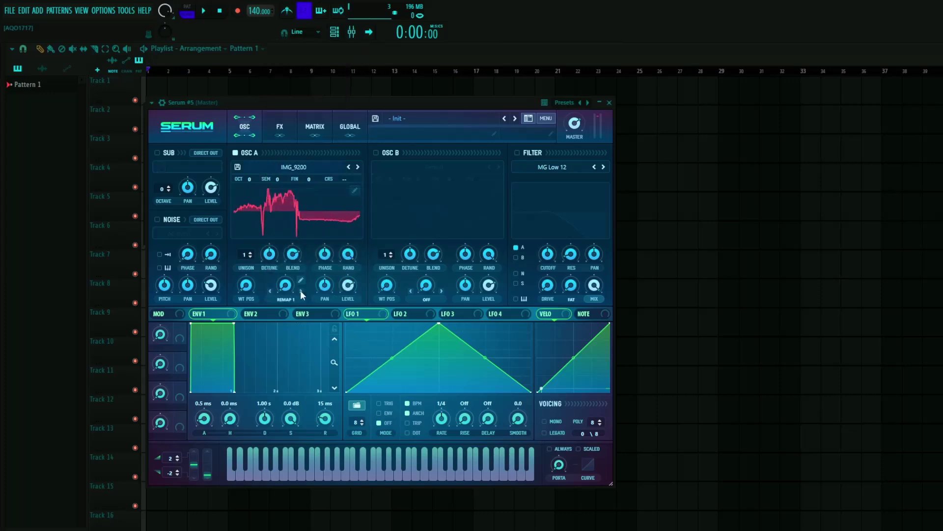
pyautogui.click(290, 298)
pyautogui.click(295, 204)
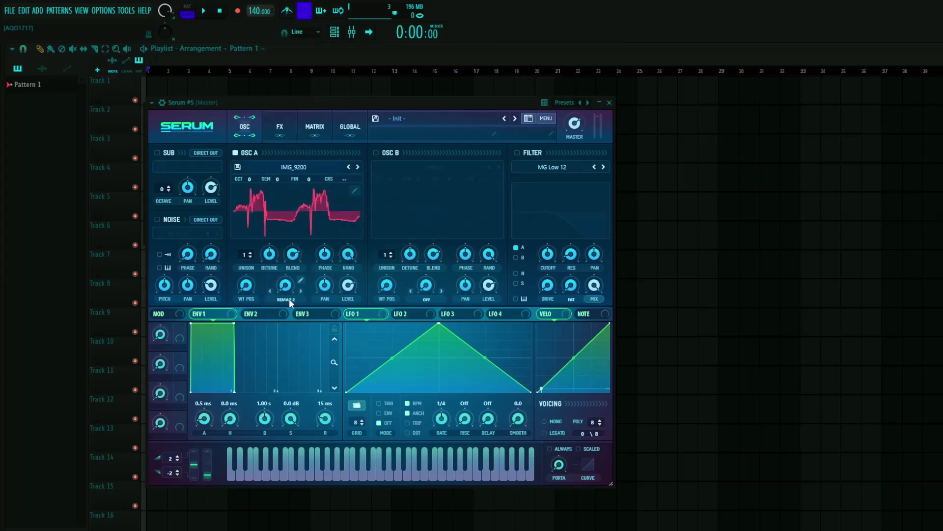
pyautogui.click(289, 299)
pyautogui.click(327, 228)
pyautogui.click(295, 298)
pyautogui.click(297, 226)
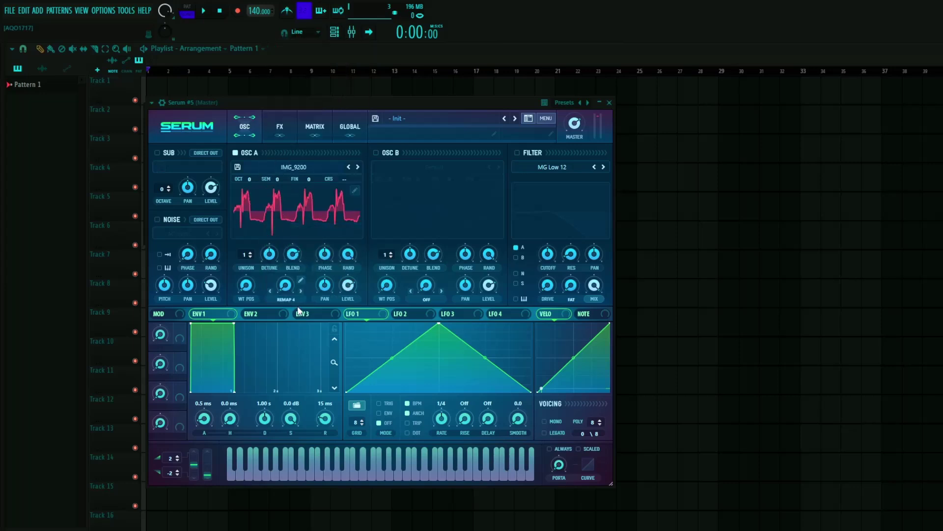
# Set oscillator A's warp mode to Remap 1 and open its remap curve for editing
pyautogui.click(289, 298)
pyautogui.click(302, 196)
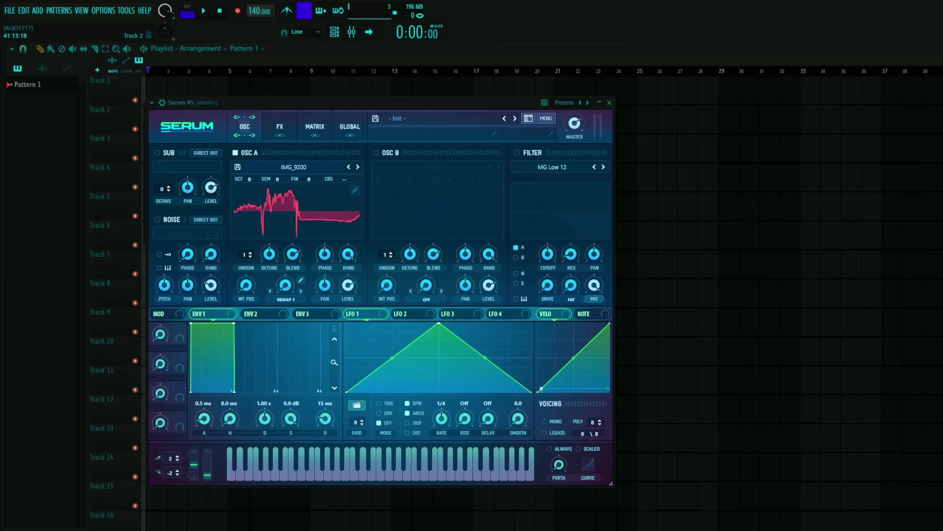
pyautogui.moveTo(344, 102); pyautogui.dragTo(357, 101)
pyautogui.click(315, 279)
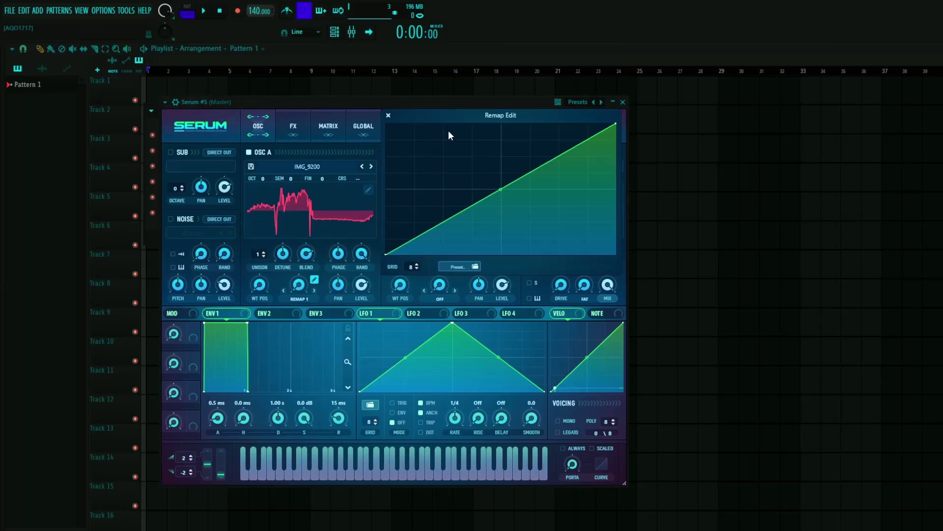
# Draw a jagged remap curve with several alternating peaks and valleys, bend some of its segments, and close the curve editor
pyautogui.doubleClick(399, 138)
pyautogui.doubleClick(450, 211)
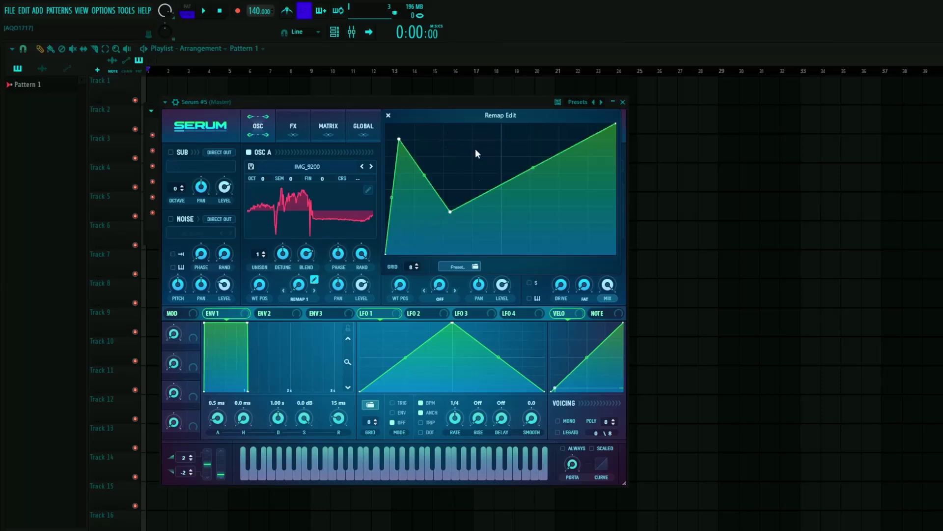
pyautogui.doubleClick(487, 233)
pyautogui.doubleClick(495, 142)
pyautogui.doubleClick(539, 231)
pyautogui.doubleClick(558, 153)
pyautogui.doubleClick(583, 226)
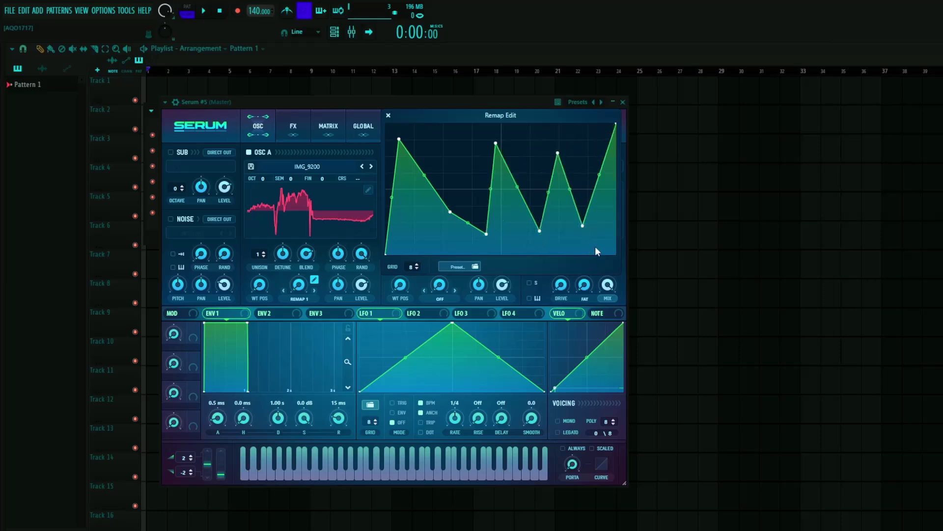
pyautogui.doubleClick(595, 246)
pyautogui.doubleClick(425, 235)
pyautogui.doubleClick(458, 143)
pyautogui.moveTo(517, 187); pyautogui.dragTo(573, 214)
pyautogui.doubleClick(558, 206)
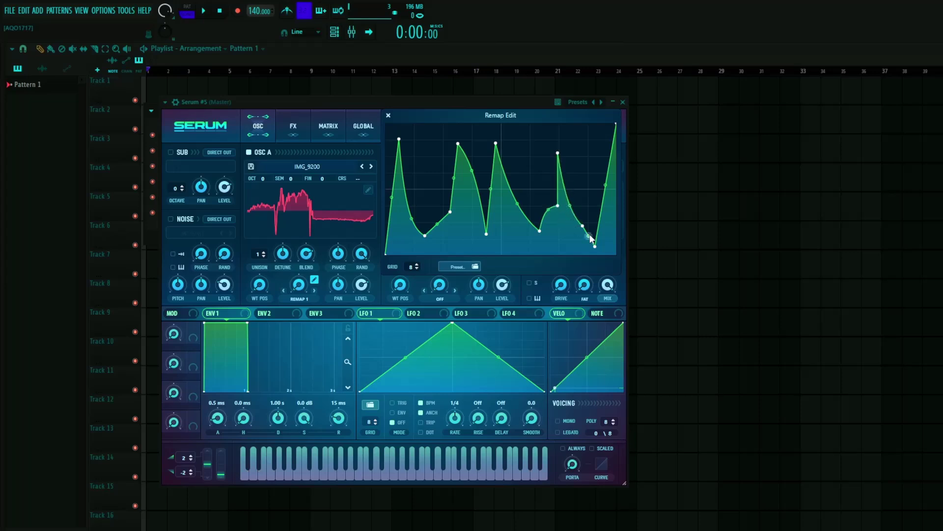
pyautogui.click(623, 102)
pyautogui.click(221, 215)
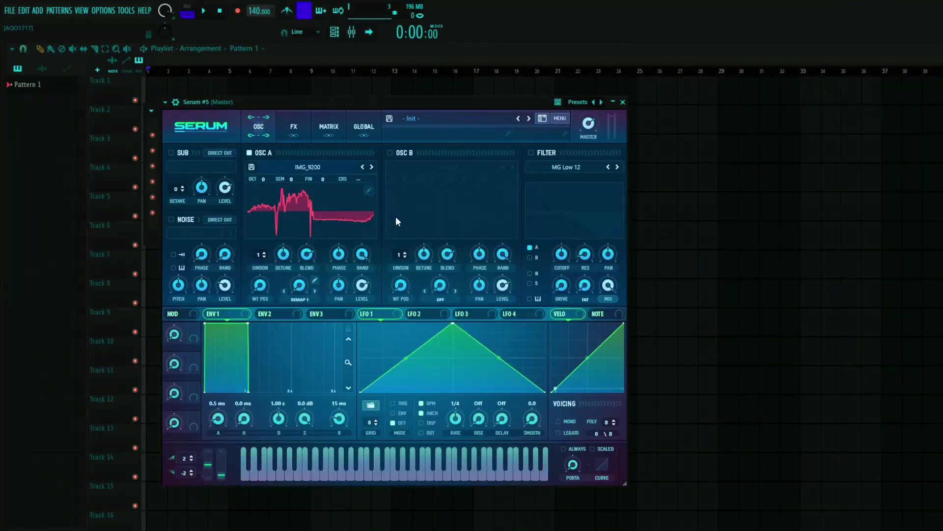
# Reshape LFO 1 into a fast rounded rise with a slow curved fall and assign it to oscillator A's warp with amount 0
pyautogui.moveTo(406, 357); pyautogui.dragTo(406, 334)
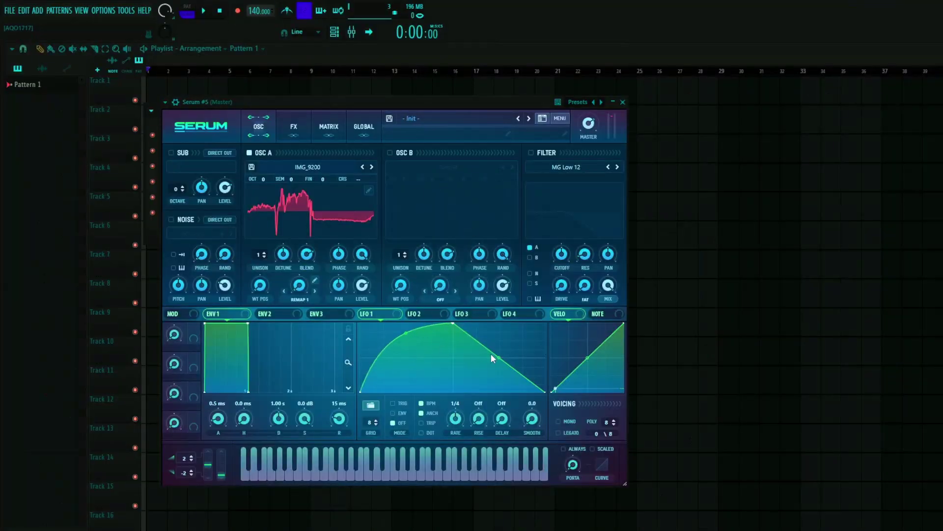
pyautogui.moveTo(501, 357); pyautogui.dragTo(299, 285)
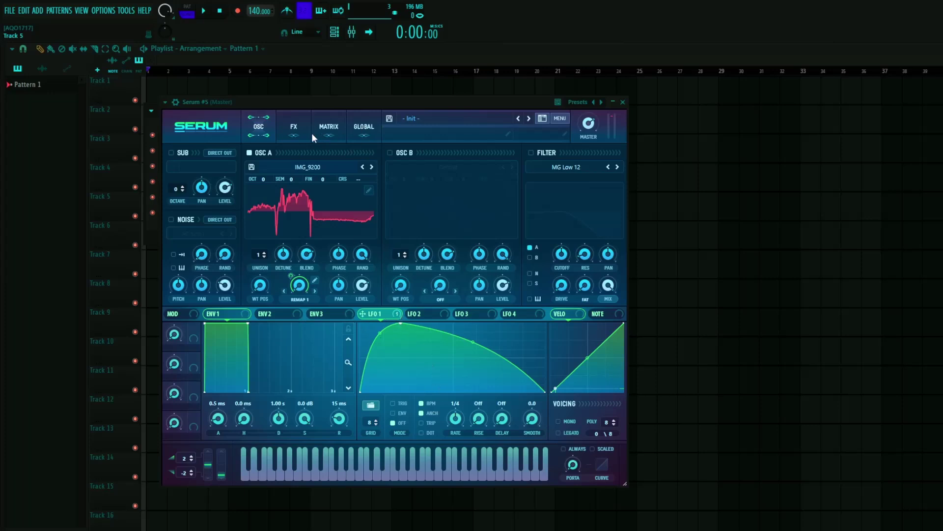
pyautogui.click(329, 127)
pyautogui.click(259, 127)
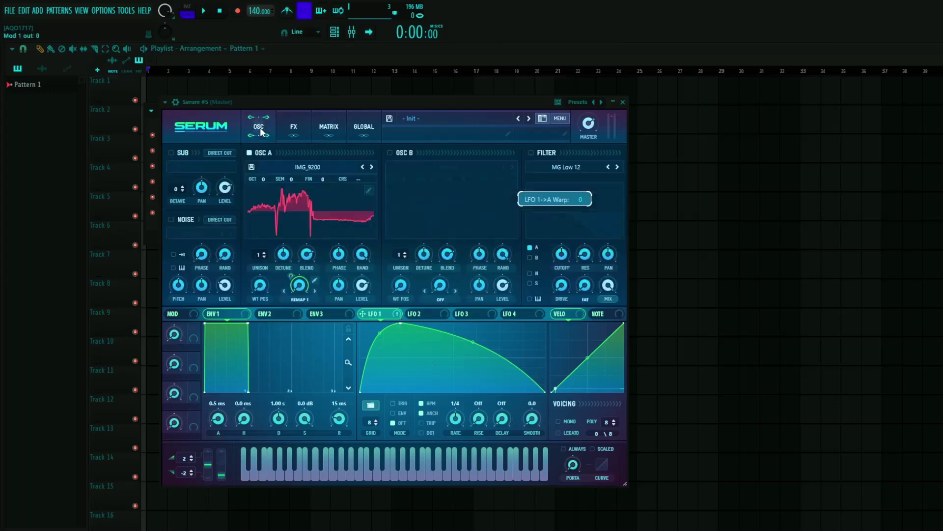
# Audition the sound by manually sweeping oscillator A's warp amount and wavetable position
pyautogui.rightClick(300, 287)
pyautogui.moveTo(301, 287); pyautogui.dragTo(324, 339)
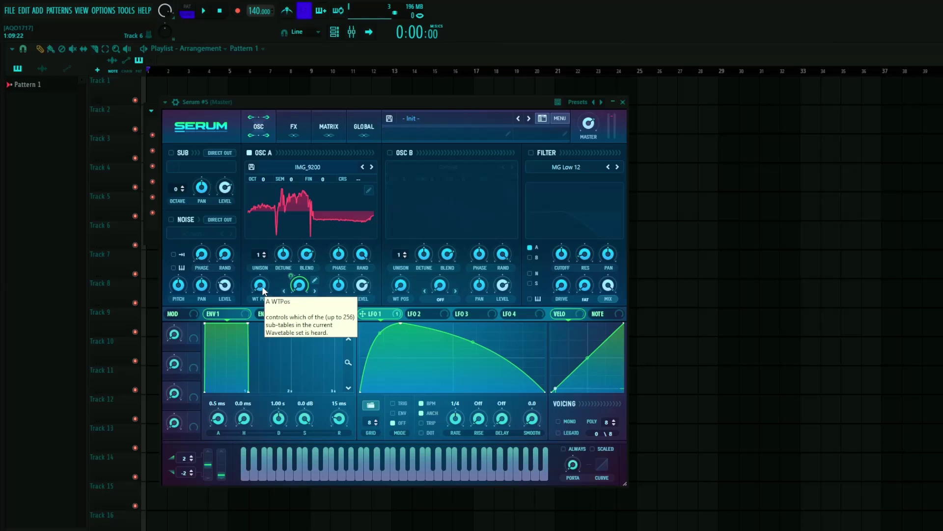
pyautogui.moveTo(263, 290); pyautogui.dragTo(238, 325)
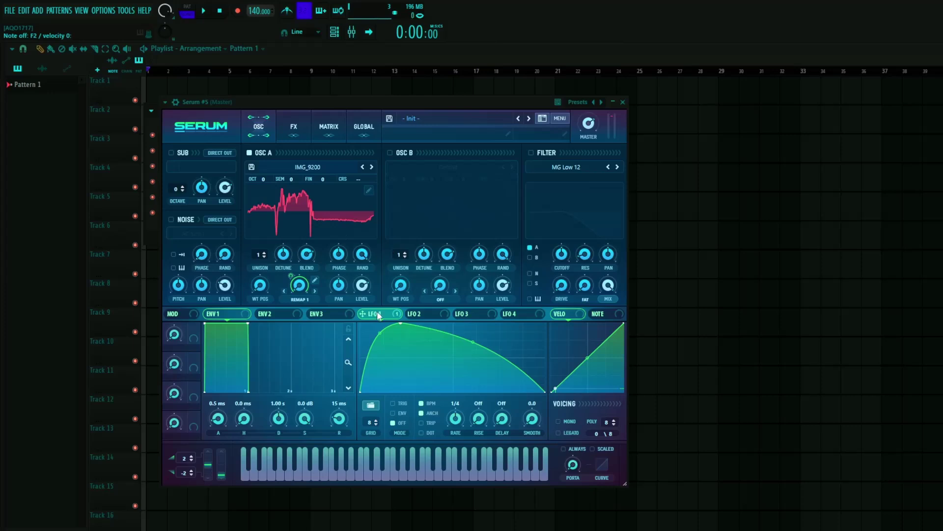
# Set the LFO 1 to A Warp amount to 100 and reshape LFO 1 into a two-peaked curve at a 1/2 rate
pyautogui.click(329, 127)
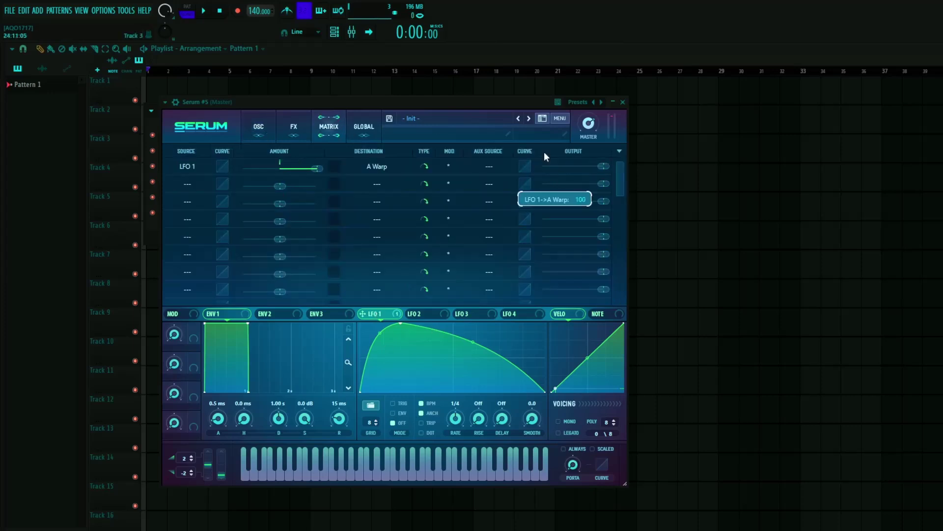
pyautogui.click(259, 127)
pyautogui.moveTo(400, 326); pyautogui.dragTo(493, 324)
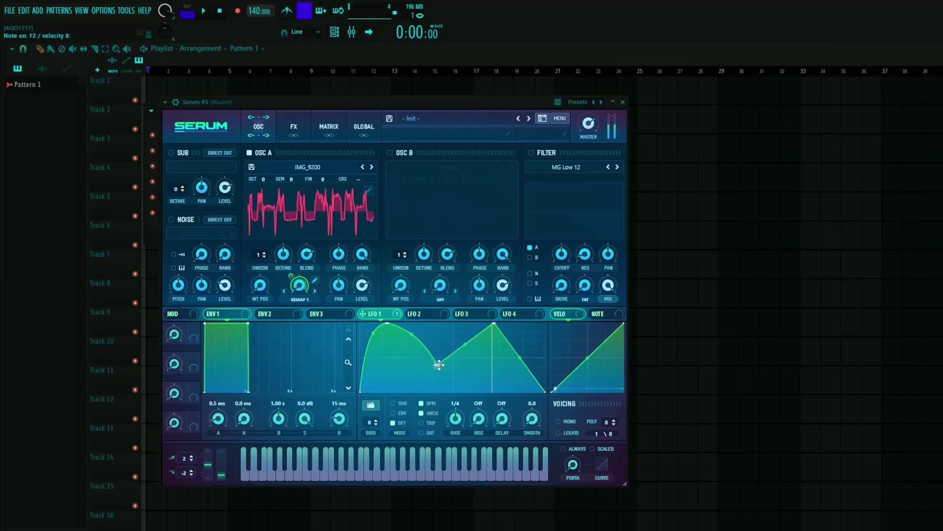
pyautogui.moveTo(435, 365); pyautogui.dragTo(453, 365)
pyautogui.moveTo(457, 418); pyautogui.dragTo(458, 423)
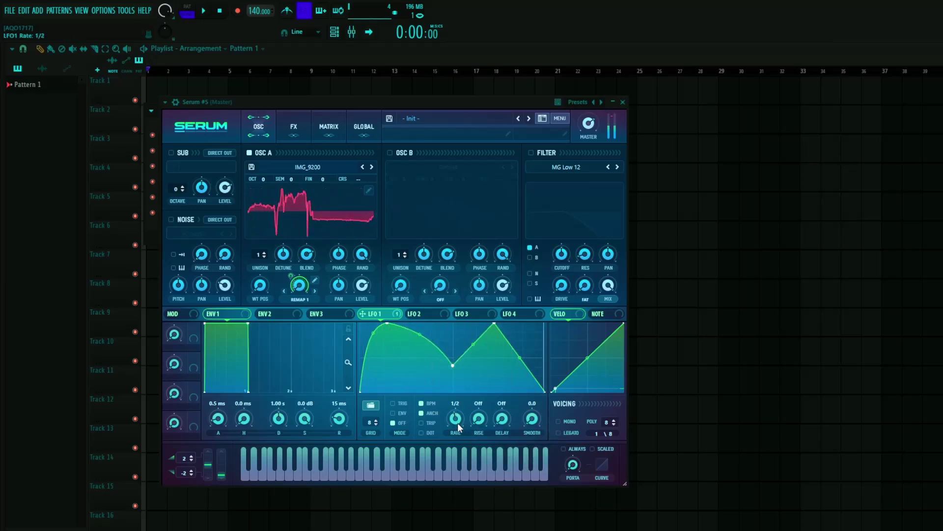
# Enable the Hyper/Dimension effect and briefly try the Flanger
pyautogui.click(294, 126)
pyautogui.click(175, 154)
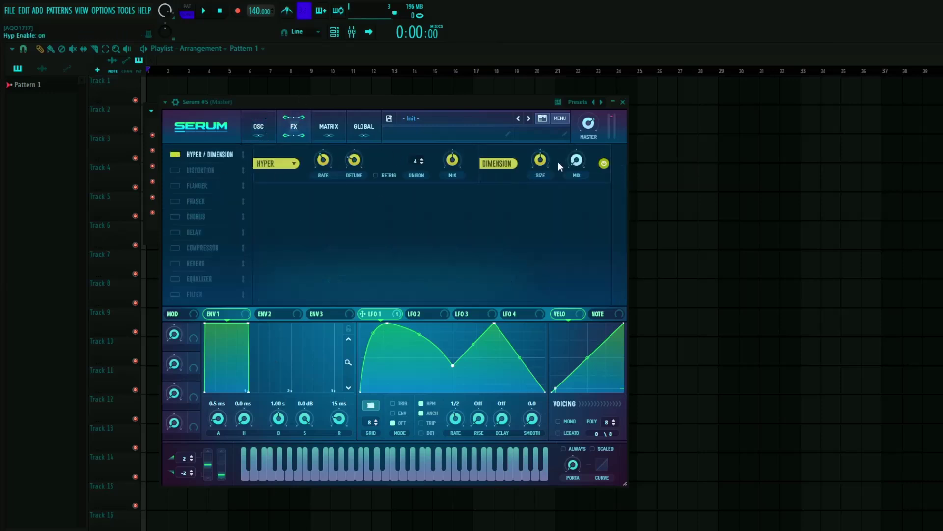
pyautogui.click(175, 186)
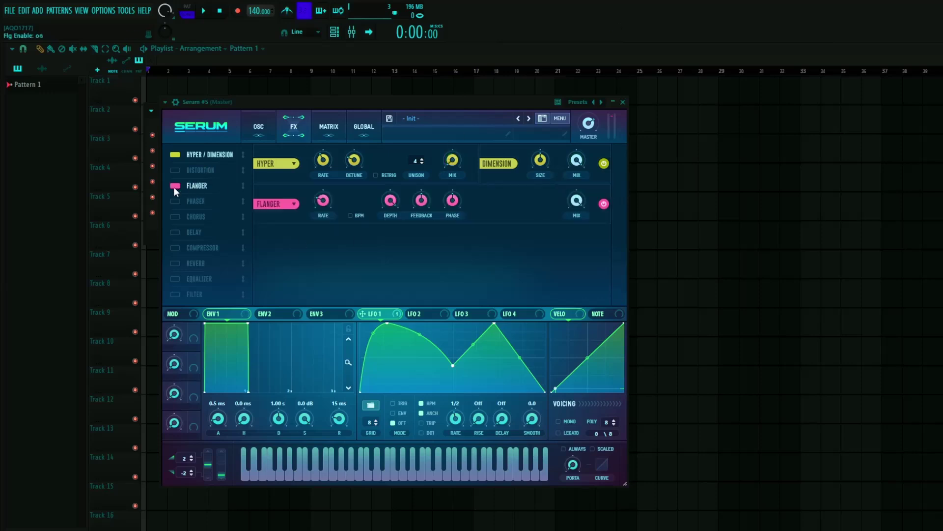
pyautogui.click(174, 186)
# Add Sin Fold distortion with 19% drive and a multiband compressor with 9.6 dB gain
pyautogui.click(175, 170)
pyautogui.click(339, 204)
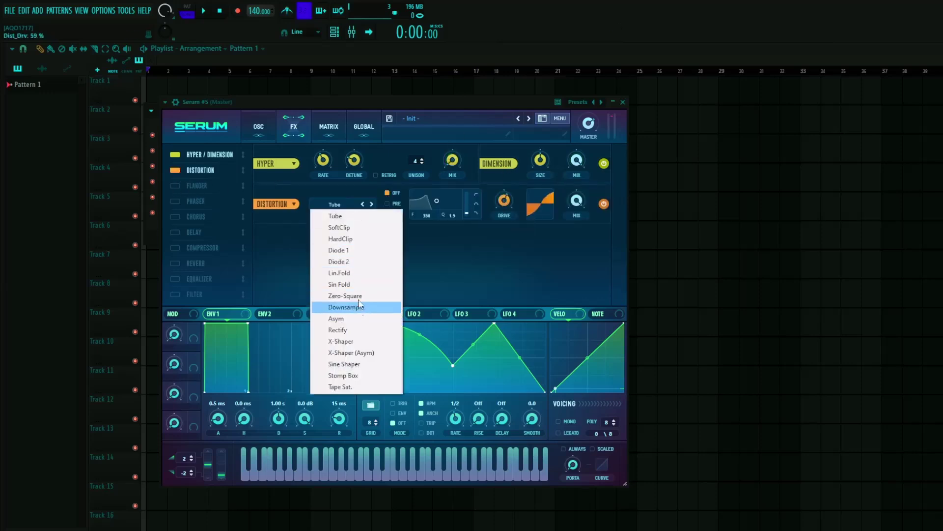
pyautogui.click(339, 284)
pyautogui.moveTo(504, 200); pyautogui.dragTo(490, 237)
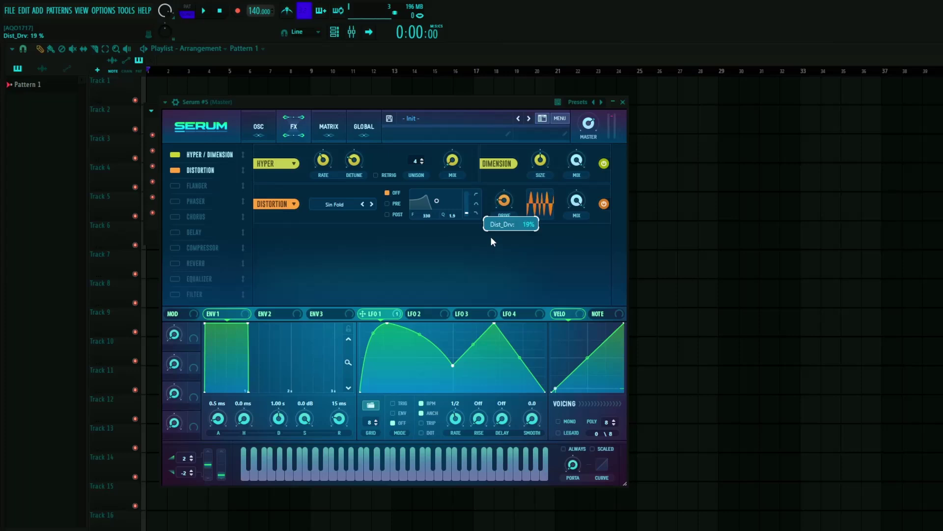
pyautogui.click(174, 248)
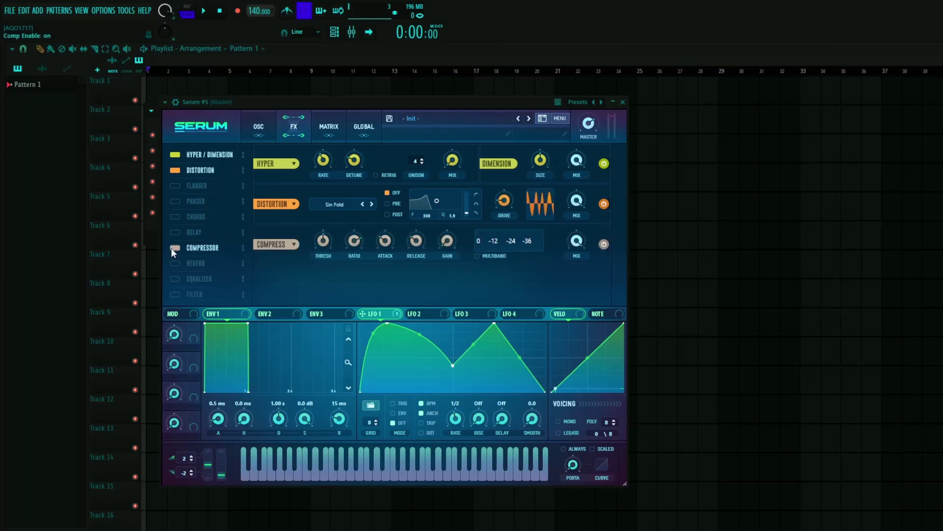
pyautogui.click(478, 255)
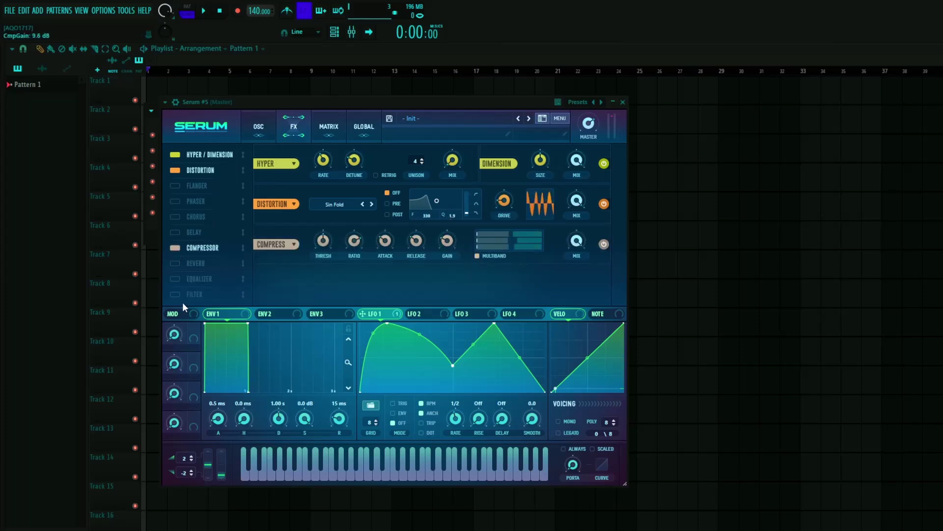
# Enable the filter with the Multi type B/P/N 24 and turn down its morph
pyautogui.click(258, 127)
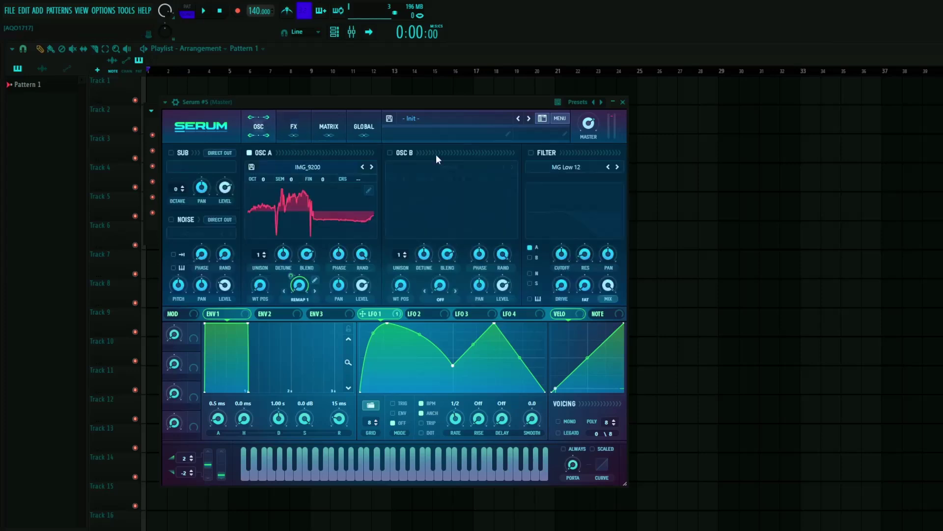
pyautogui.click(536, 168)
pyautogui.moveTo(555, 190)
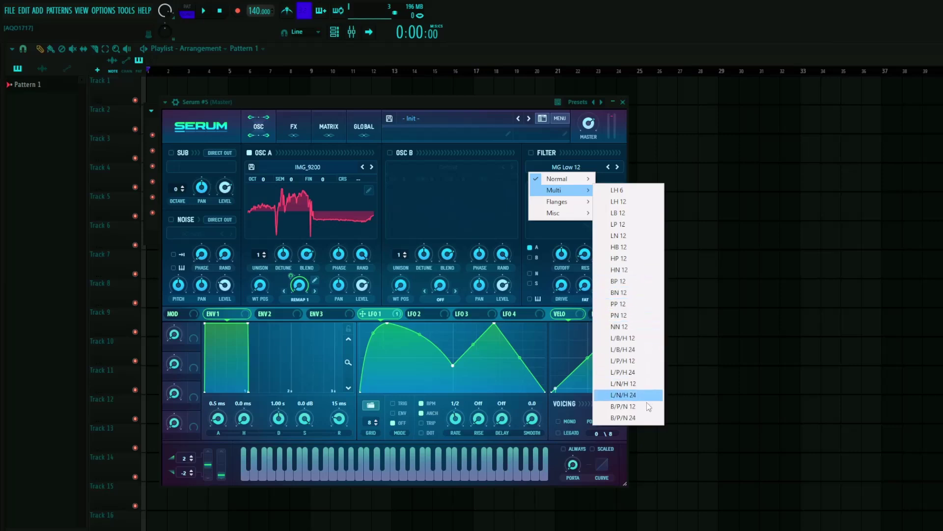
pyautogui.click(623, 418)
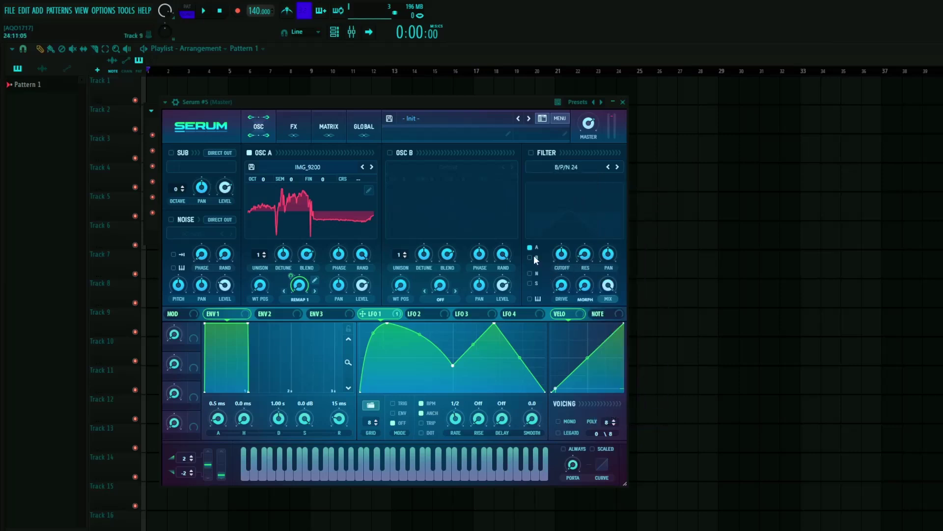
pyautogui.click(531, 153)
pyautogui.moveTo(585, 285); pyautogui.dragTo(577, 353)
# Modulate the filter's cutoff and morph with LFO 1, setting the base cutoff to about 48 Hz
pyautogui.moveTo(562, 254); pyautogui.dragTo(563, 257)
pyautogui.rightClick(562, 256)
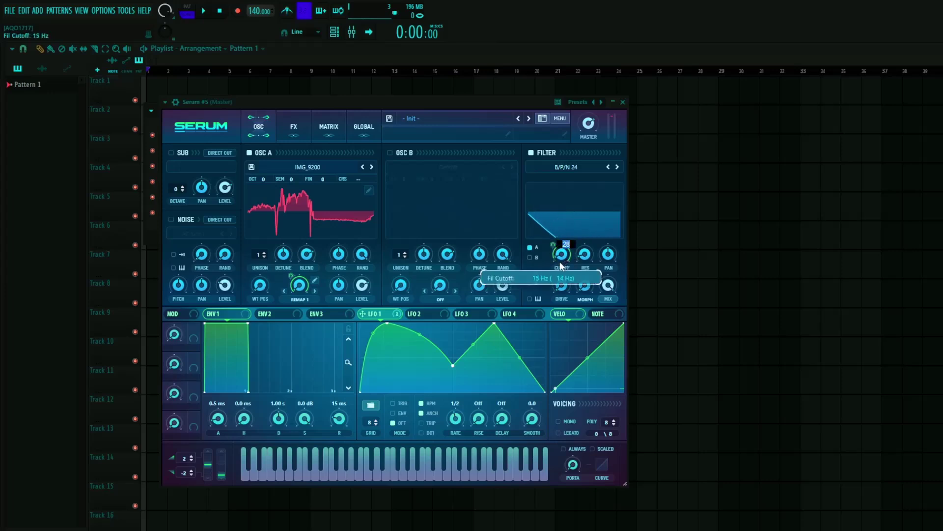
pyautogui.click(570, 278)
pyautogui.press('Escape')
pyautogui.moveTo(562, 254); pyautogui.dragTo(564, 256)
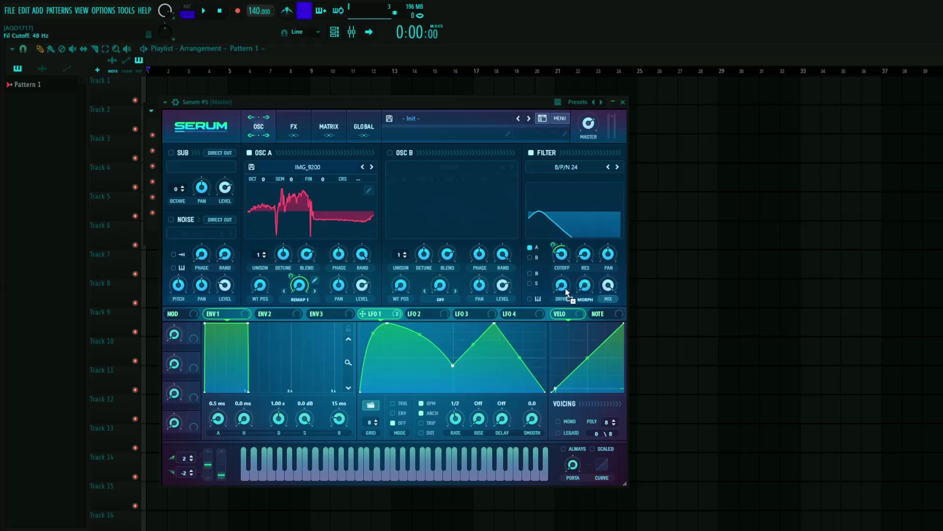
pyautogui.moveTo(576, 290); pyautogui.dragTo(576, 298)
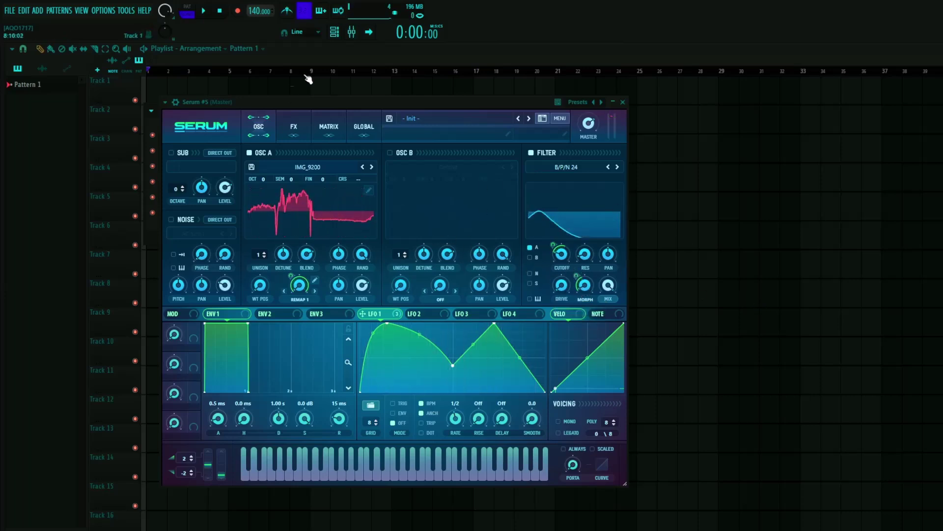
# Set the distortion effect's drive to 12%
pyautogui.click(308, 121)
pyautogui.click(259, 128)
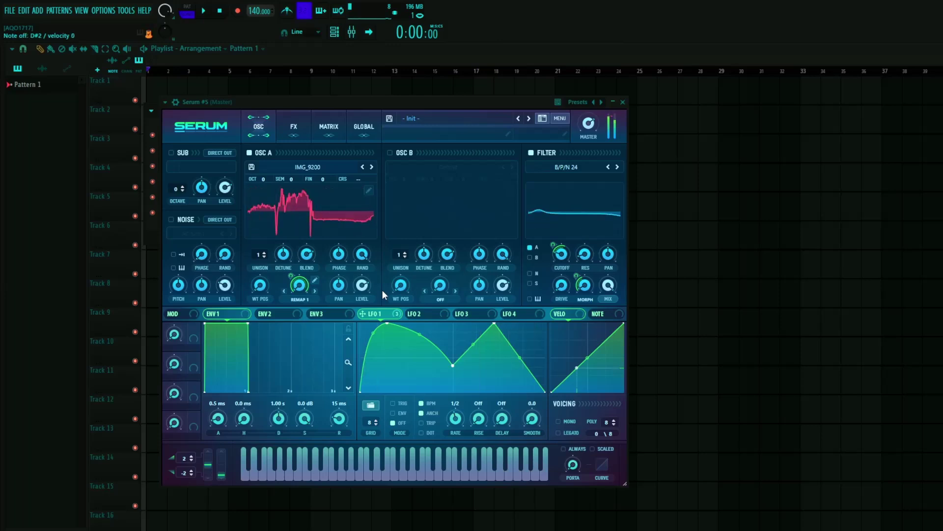
pyautogui.click(294, 129)
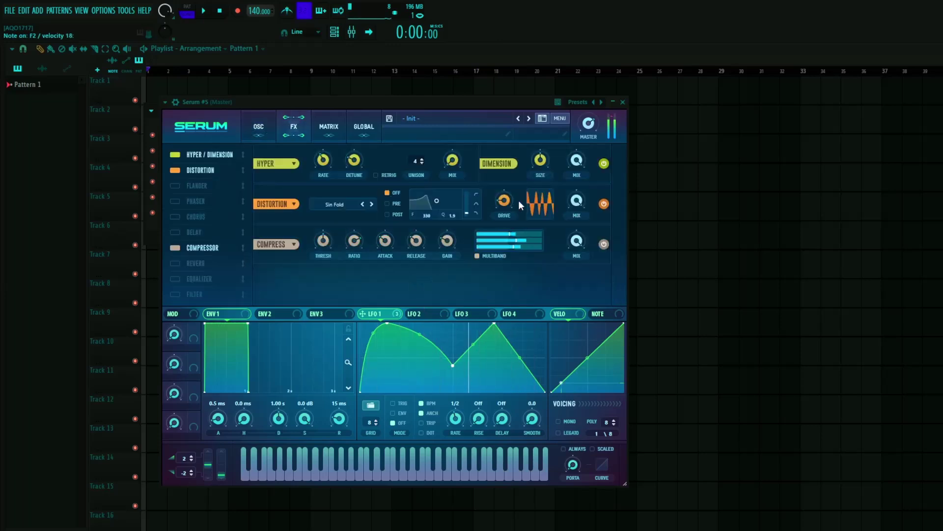
pyautogui.moveTo(506, 206)
pyautogui.moveTo(505, 203); pyautogui.dragTo(506, 208)
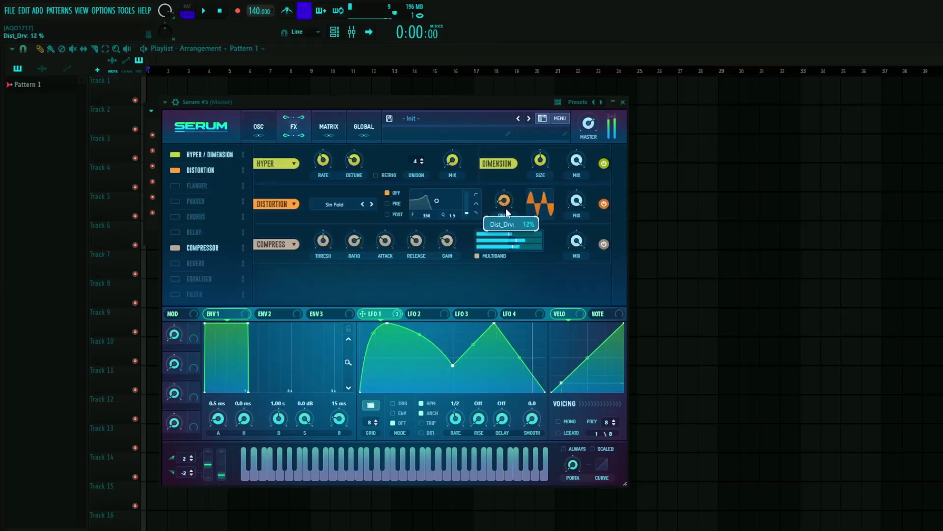
# Try the sub oscillator underneath oscillator A
pyautogui.click(259, 127)
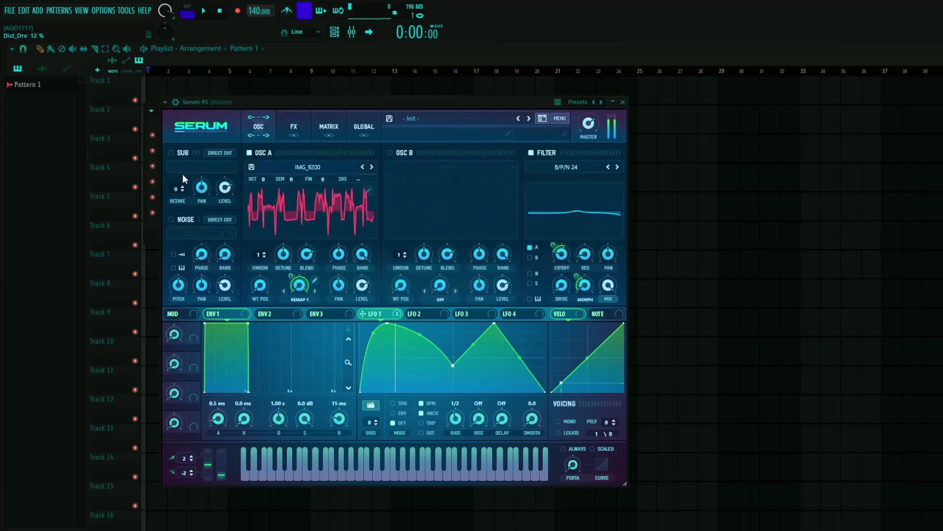
pyautogui.click(171, 152)
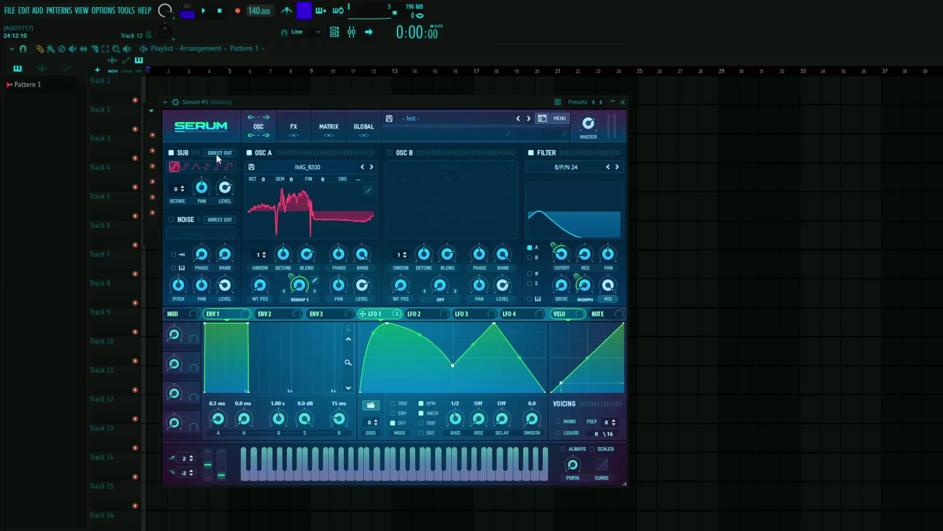
pyautogui.click(171, 153)
# Copy oscillator A to oscillator B and set oscillator B's warp mode to FM (From A)
pyautogui.click(561, 120)
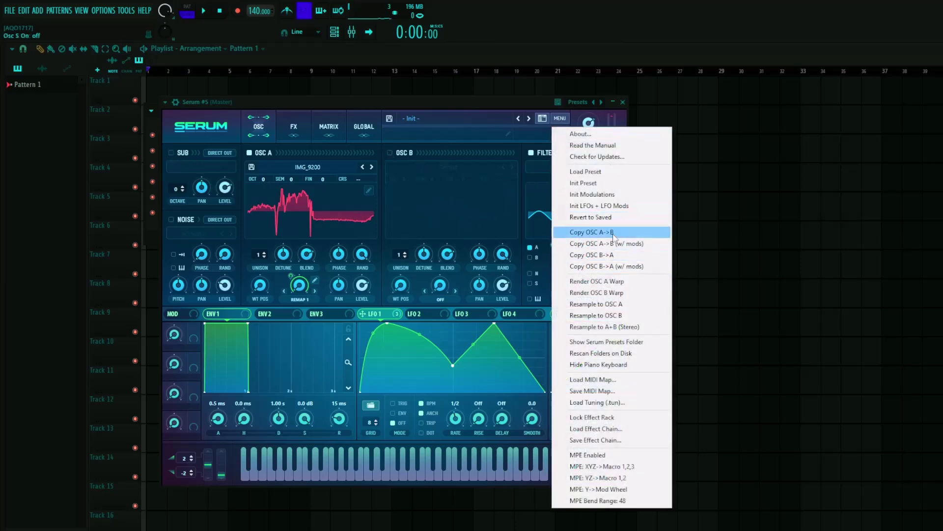
pyautogui.click(590, 232)
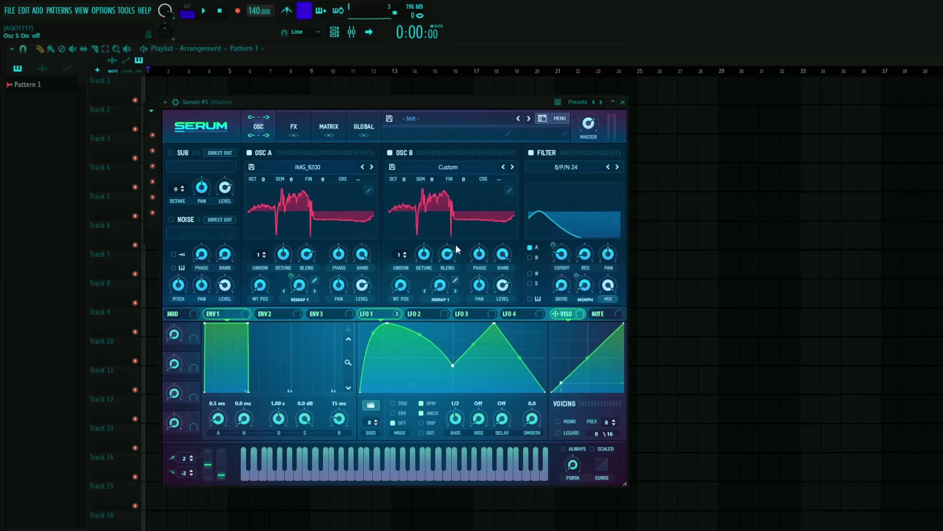
pyautogui.click(454, 298)
pyautogui.click(467, 43)
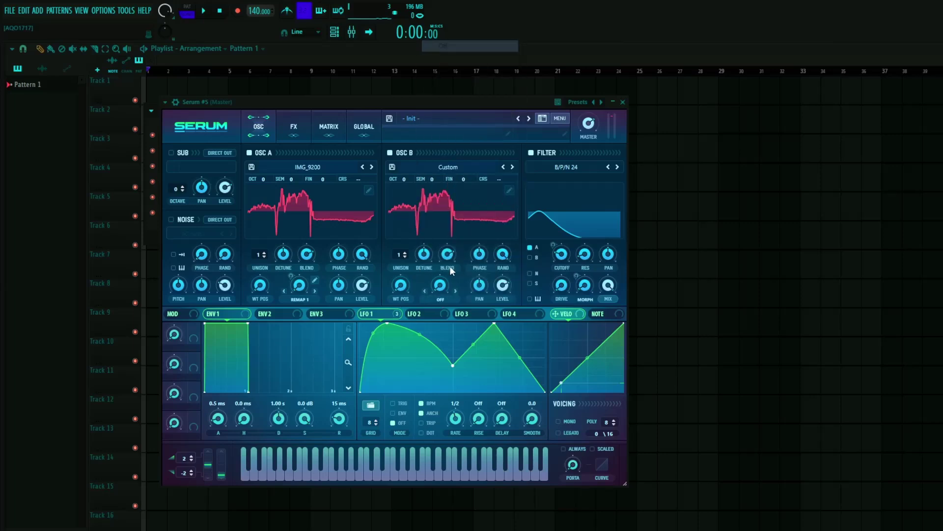
pyautogui.click(439, 299)
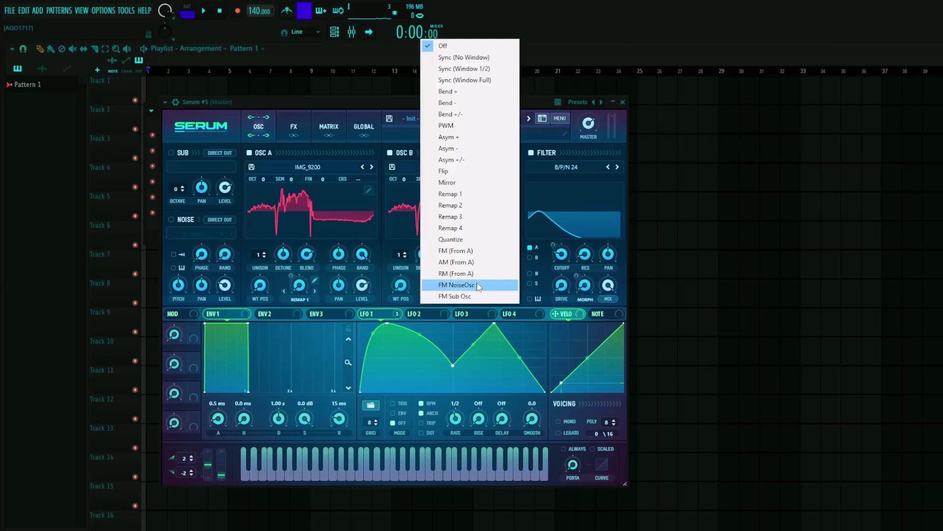
pyautogui.click(471, 247)
# Route oscillator B through the filter, adjust its level and set its wavetable position to 88
pyautogui.moveTo(507, 289); pyautogui.dragTo(506, 300)
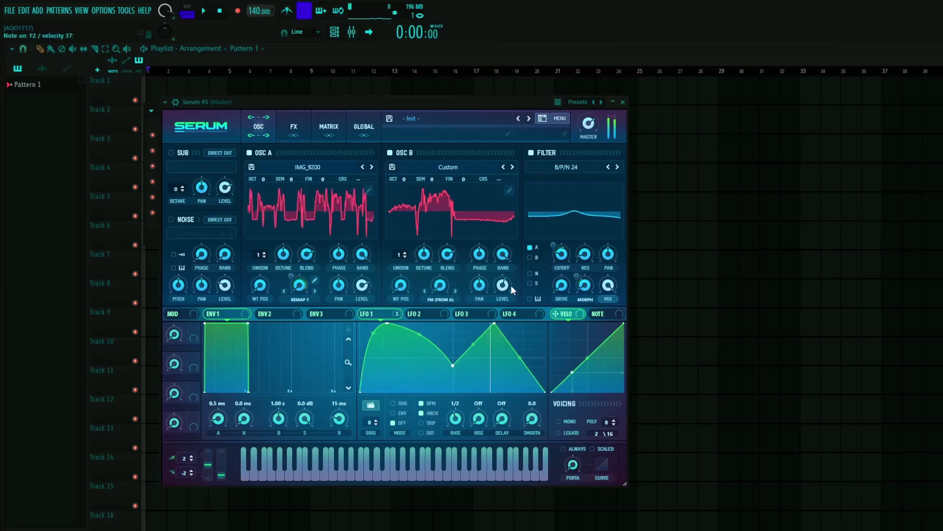
pyautogui.click(531, 258)
pyautogui.moveTo(504, 293); pyautogui.dragTo(503, 282)
pyautogui.moveTo(400, 285); pyautogui.dragTo(401, 240)
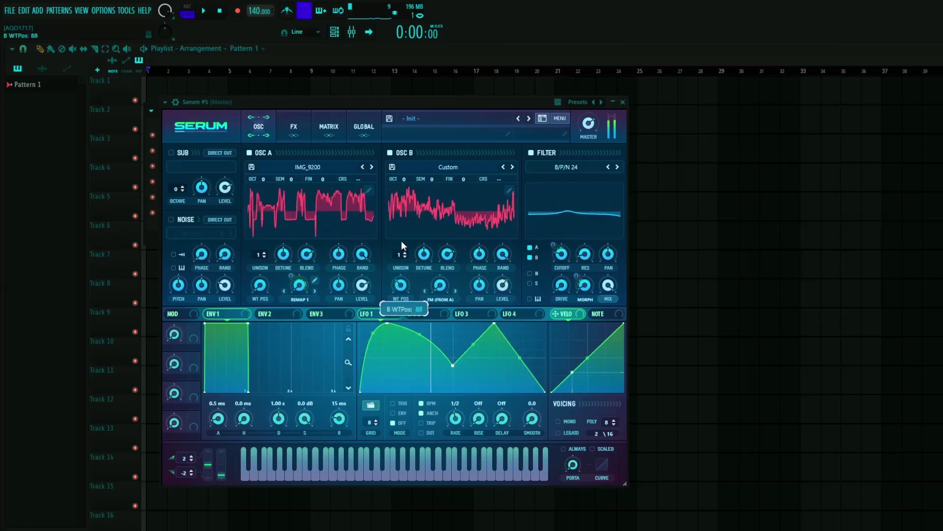
# Try oscillator B's FM warp at 47%, turn it back down to 0% and disable oscillator B
pyautogui.moveTo(440, 285); pyautogui.dragTo(437, 220)
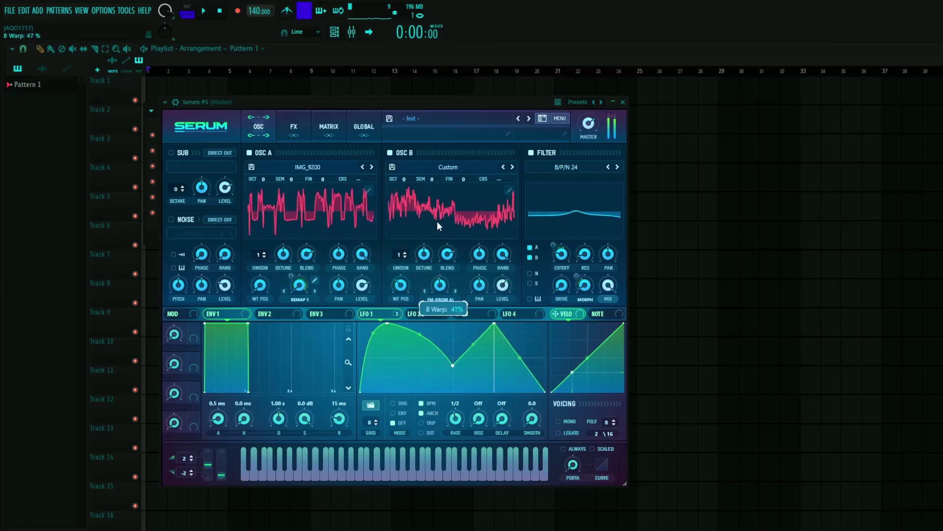
pyautogui.moveTo(438, 220); pyautogui.dragTo(420, 358)
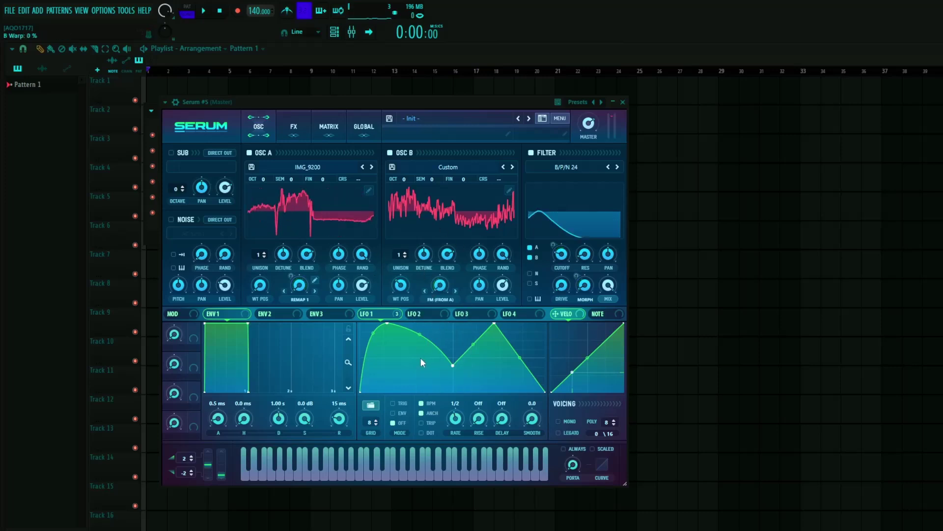
pyautogui.click(391, 152)
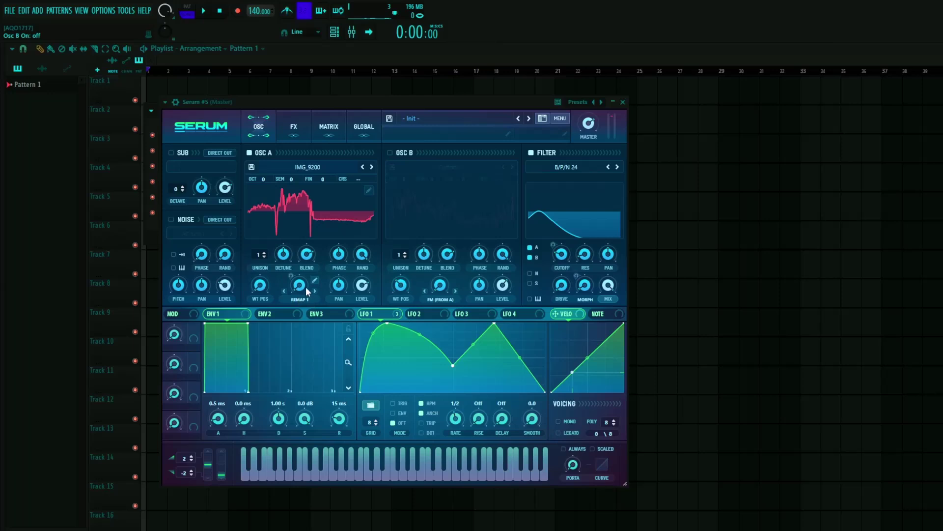
# Reset oscillator A's wavetable position, assign Macro 1 to it and sweep the macro to test it
pyautogui.moveTo(260, 285); pyautogui.dragTo(272, 237)
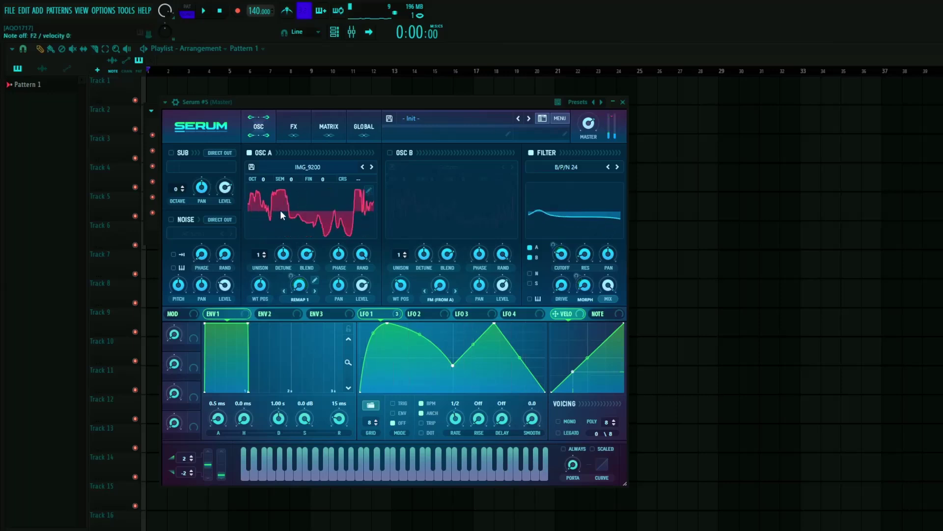
pyautogui.doubleClick(261, 285)
pyautogui.moveTo(193, 335); pyautogui.dragTo(260, 288)
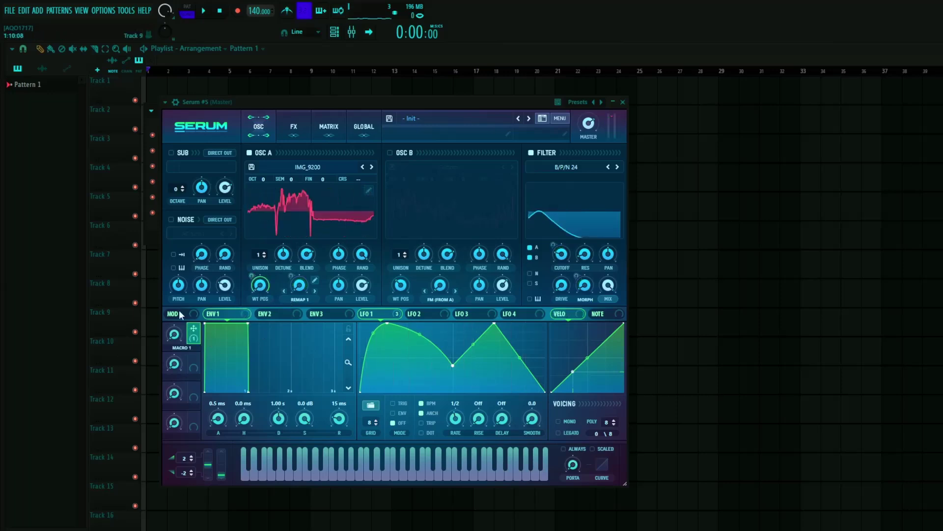
pyautogui.moveTo(180, 336); pyautogui.dragTo(238, 497)
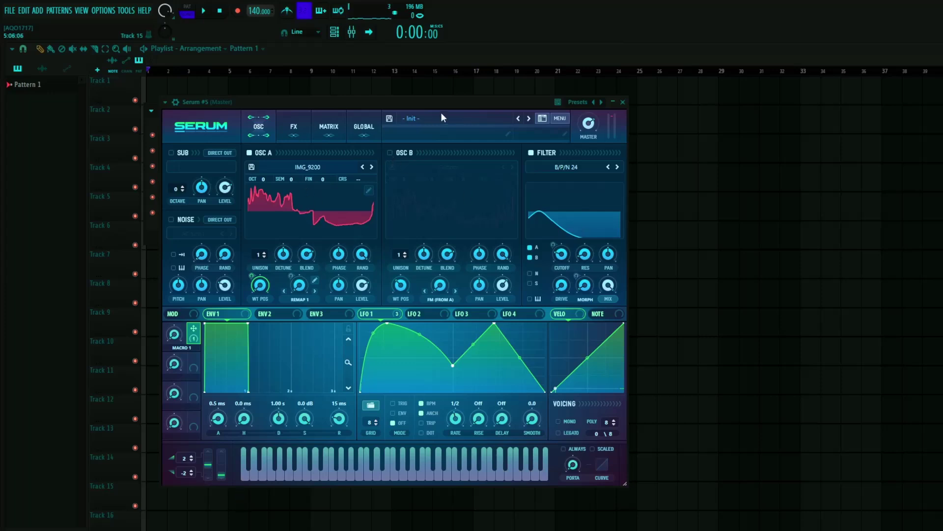
# Close this instance, open the Serum #2 channel and inspect oscillator A's remap curve
pyautogui.click(623, 102)
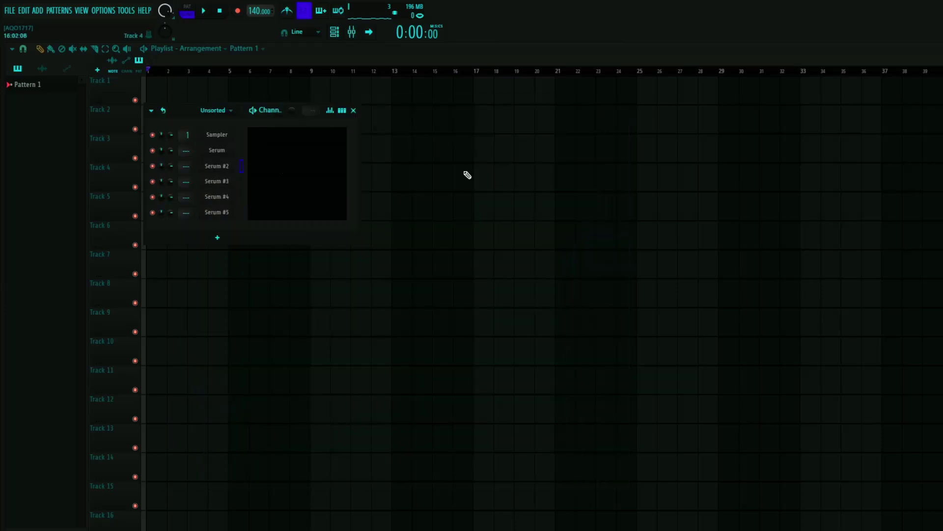
pyautogui.click(216, 166)
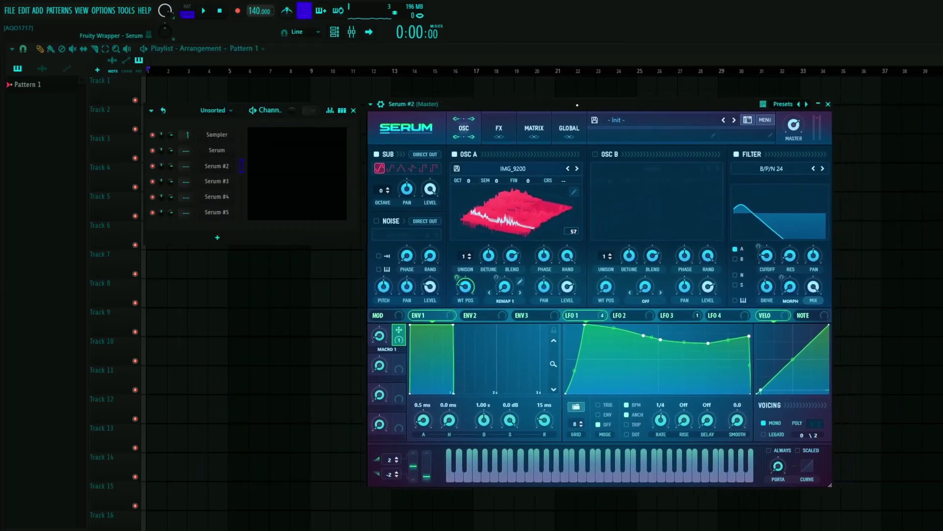
pyautogui.click(494, 282)
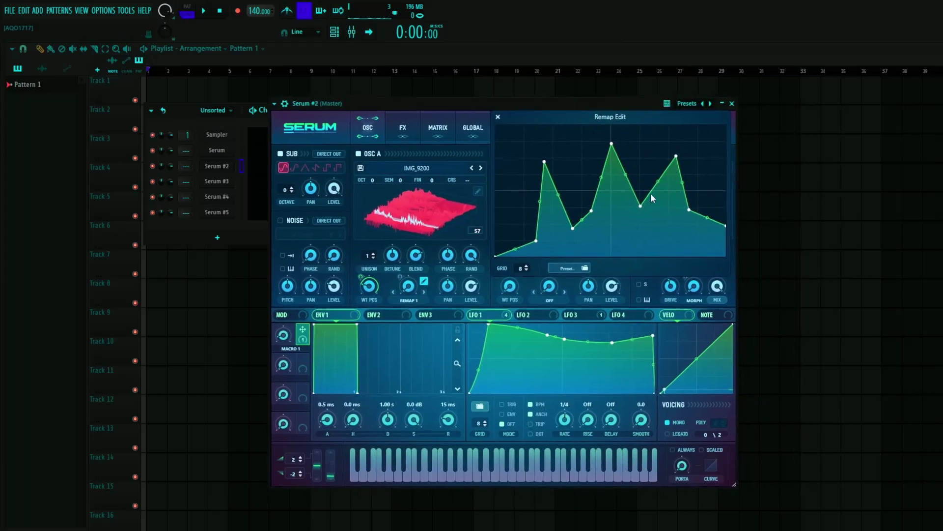
pyautogui.click(498, 117)
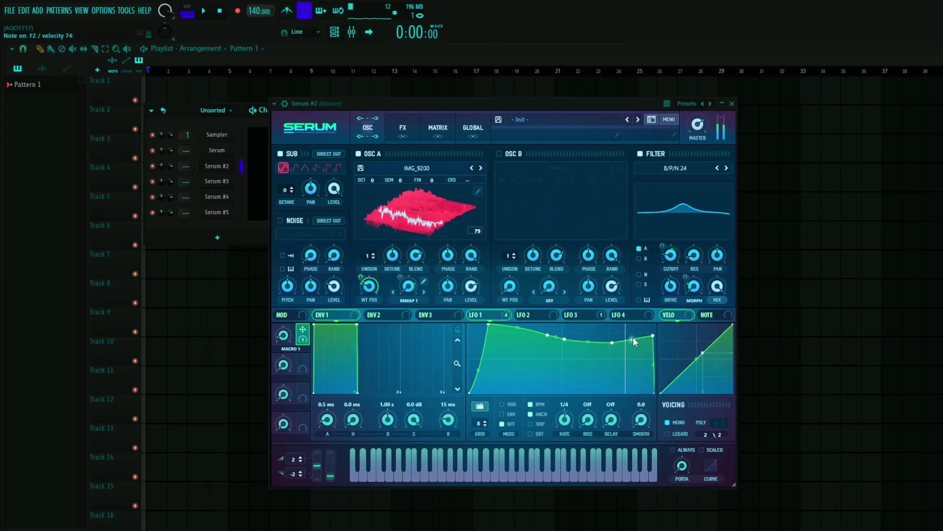
# Set the output of the LFO 3 to Mast.Tun modulation to 0 and check the effects page
pyautogui.click(441, 127)
pyautogui.doubleClick(659, 238)
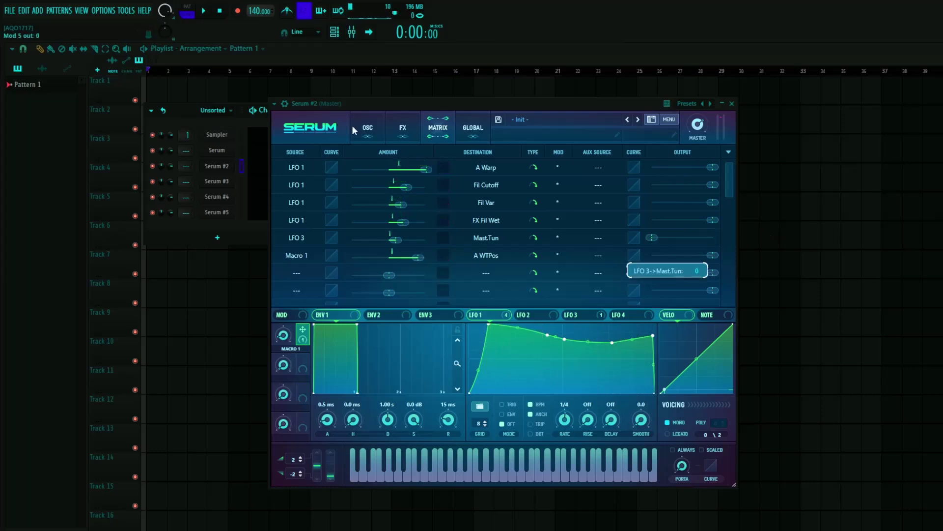
pyautogui.click(368, 128)
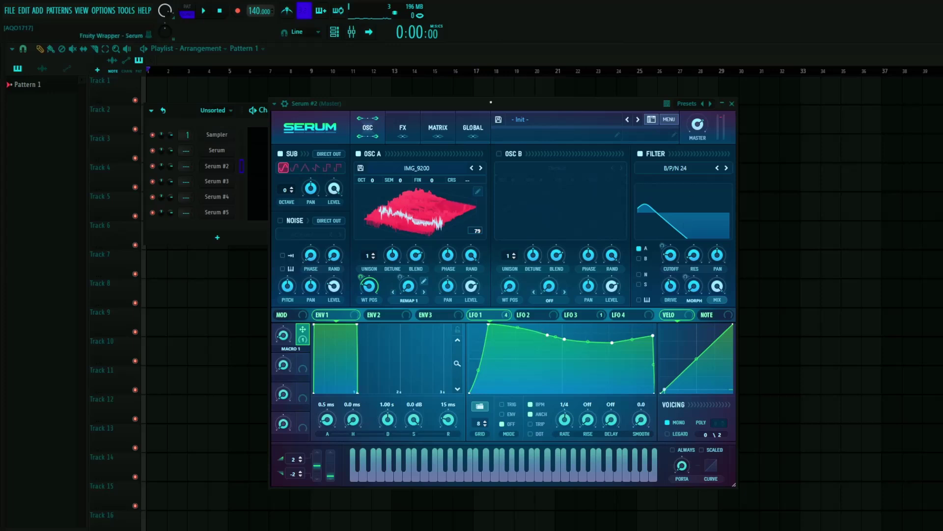
pyautogui.click(396, 129)
pyautogui.click(370, 129)
# View the image Blurred.PNG in the photo viewer and move its window out of the way
pyautogui.moveTo(517, 112); pyautogui.dragTo(497, 118)
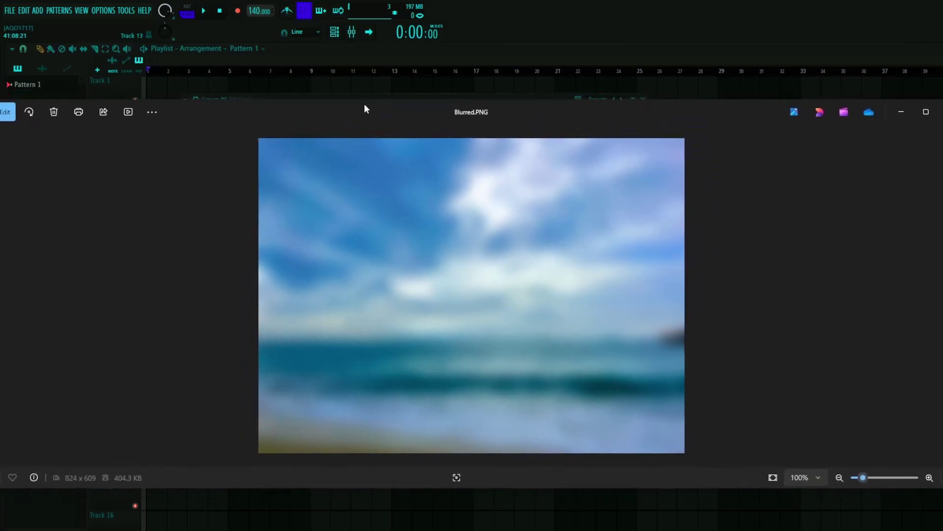
pyautogui.moveTo(364, 105); pyautogui.dragTo(358, 102)
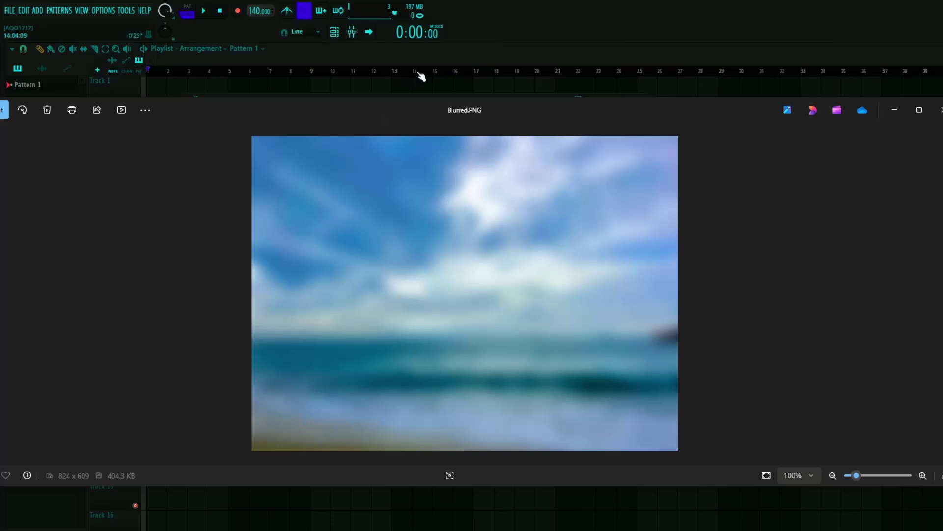
pyautogui.moveTo(534, 103); pyautogui.dragTo(546, 83)
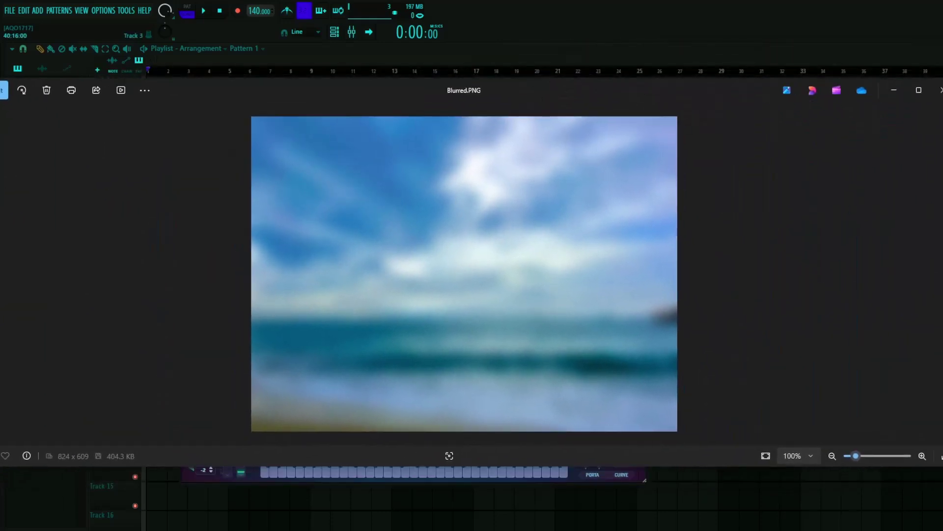
pyautogui.moveTo(597, 88); pyautogui.dragTo(673, 77)
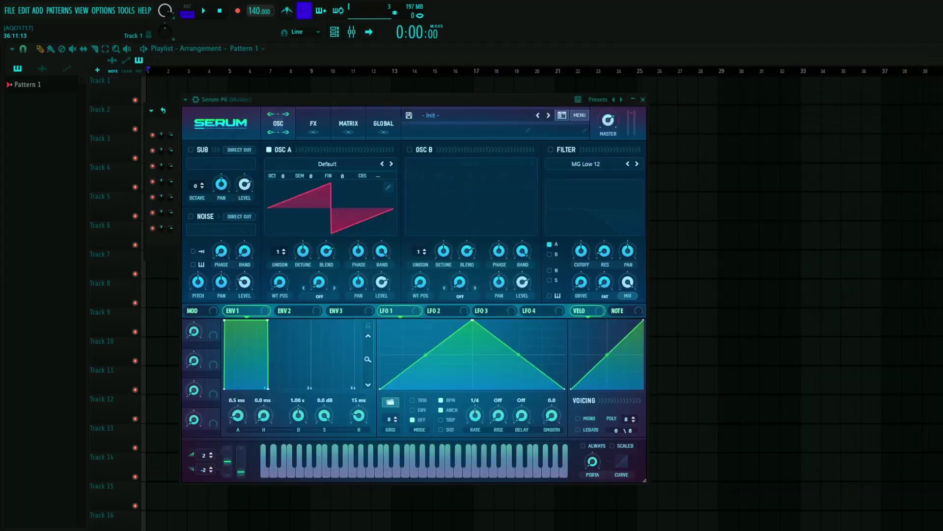
# Import Blurred.PNG into oscillator A of Serum #6, then enable oscillator B and import IMG_9200 into it
pyautogui.moveTo(432, 238); pyautogui.dragTo(340, 229)
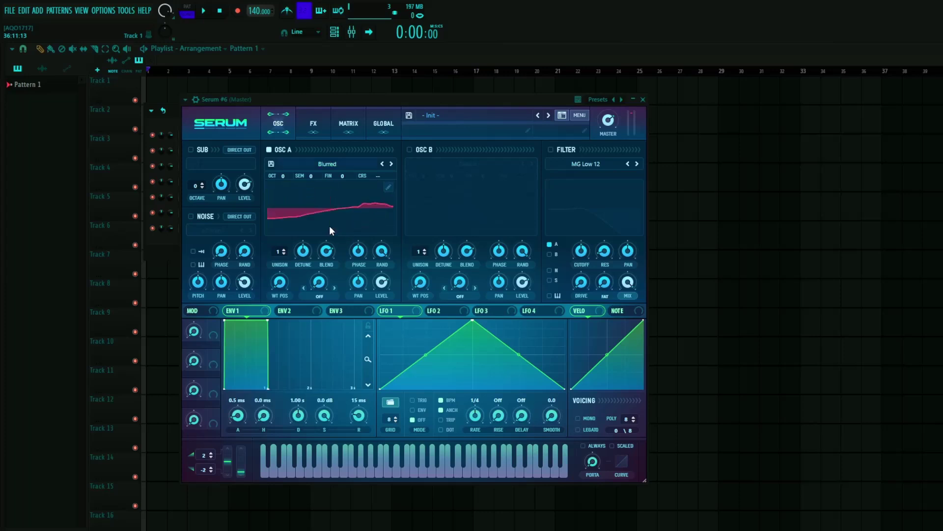
pyautogui.click(423, 149)
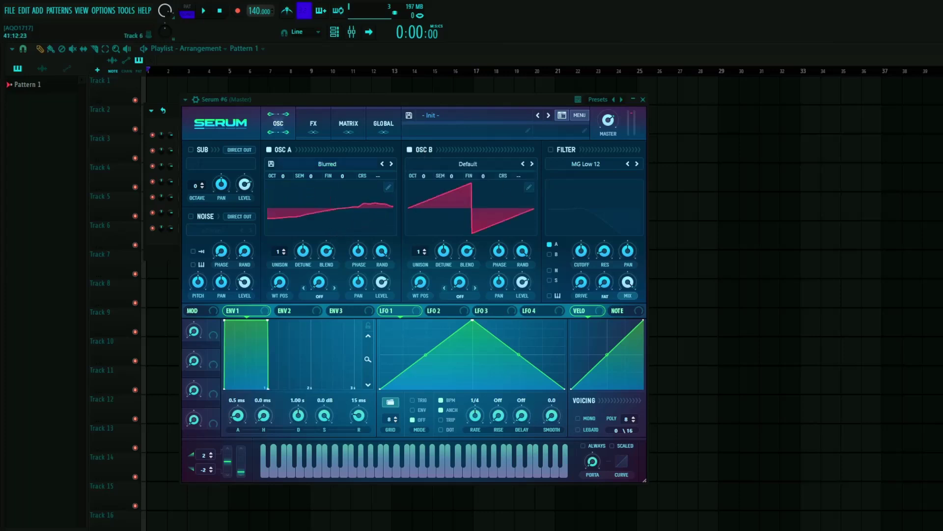
pyautogui.moveTo(485, 148); pyautogui.dragTo(449, 198)
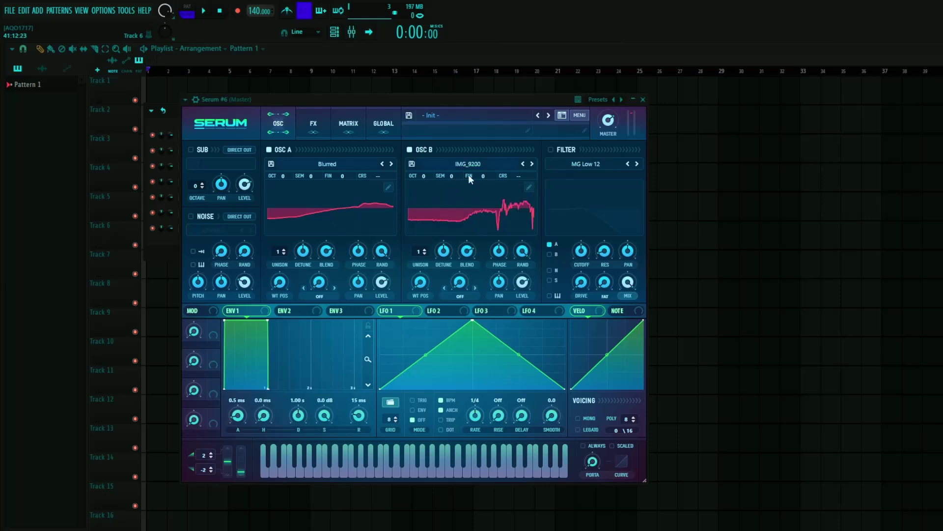
# Disable oscillator A, normalize each frame of oscillator B's table and shift it horizontally to the zero-crossing
pyautogui.click(269, 149)
pyautogui.click(535, 189)
pyautogui.click(273, 220)
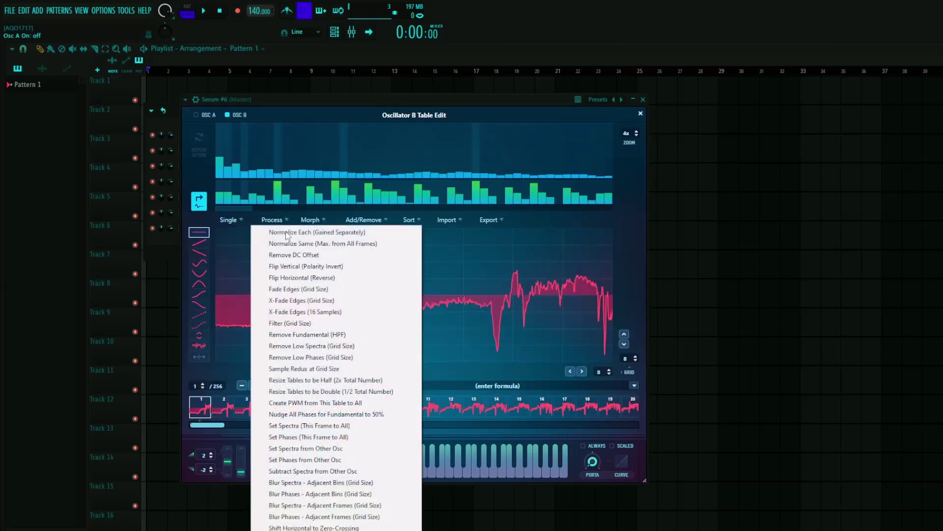
pyautogui.click(289, 231)
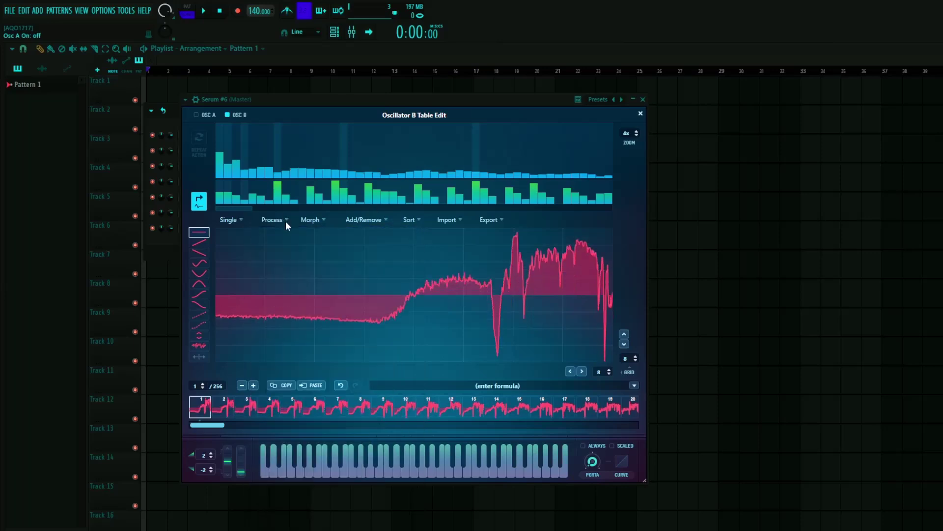
pyautogui.click(285, 220)
pyautogui.click(343, 527)
pyautogui.click(641, 113)
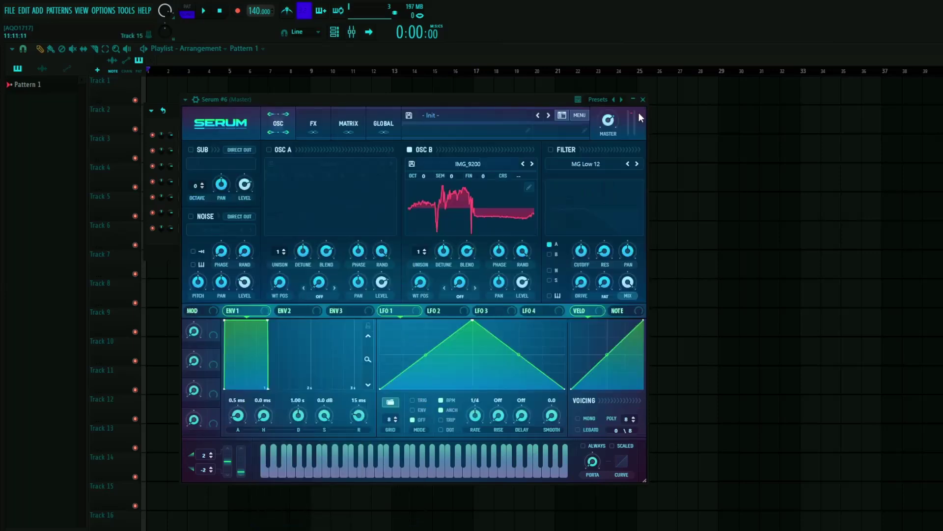
# Sweep oscillator B's wavetable position, switch over to oscillator A alone and re-import Blurred.PNG into it
pyautogui.moveTo(422, 282); pyautogui.dragTo(388, 325)
pyautogui.click(409, 149)
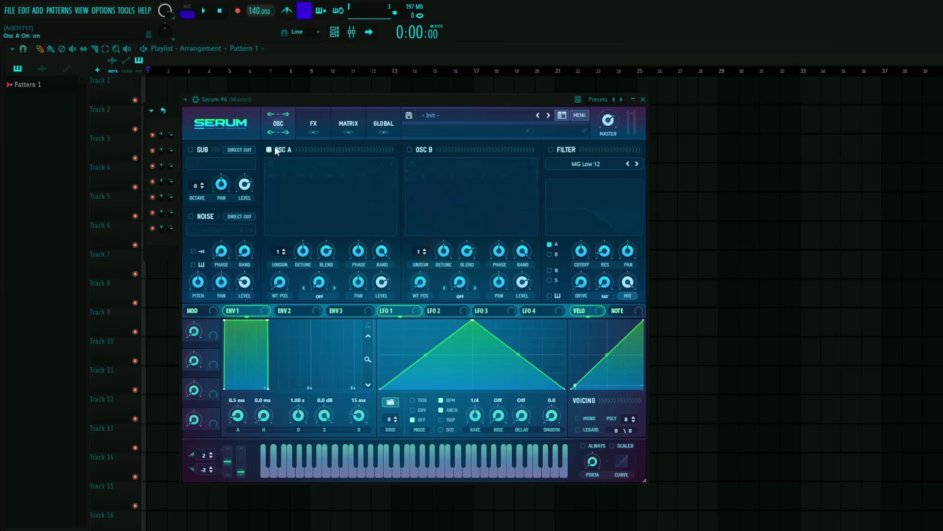
pyautogui.click(268, 149)
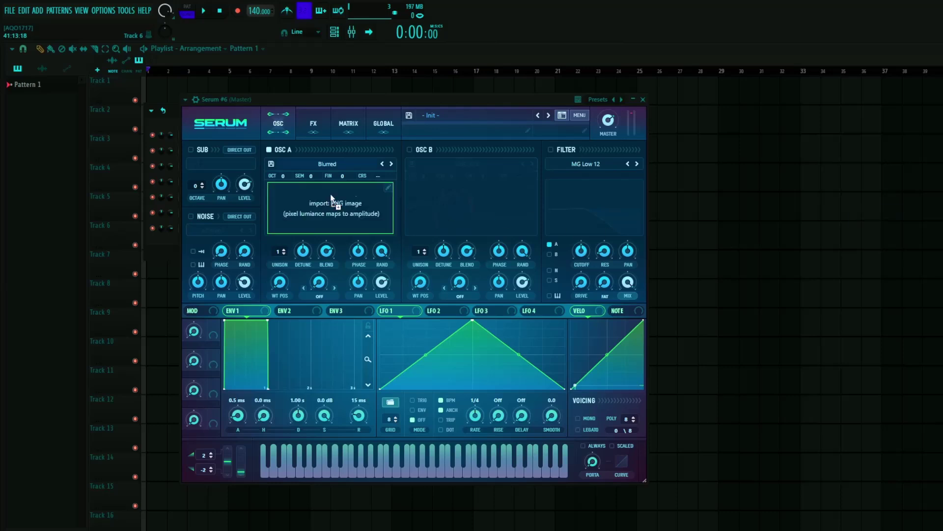
# Remove the DC offset from oscillator A's Blurred table, normalize each frame and shift it horizontally to the zero-crossing
pyautogui.click(388, 187)
pyautogui.click(277, 220)
pyautogui.click(307, 254)
pyautogui.click(273, 219)
pyautogui.click(295, 232)
pyautogui.click(272, 220)
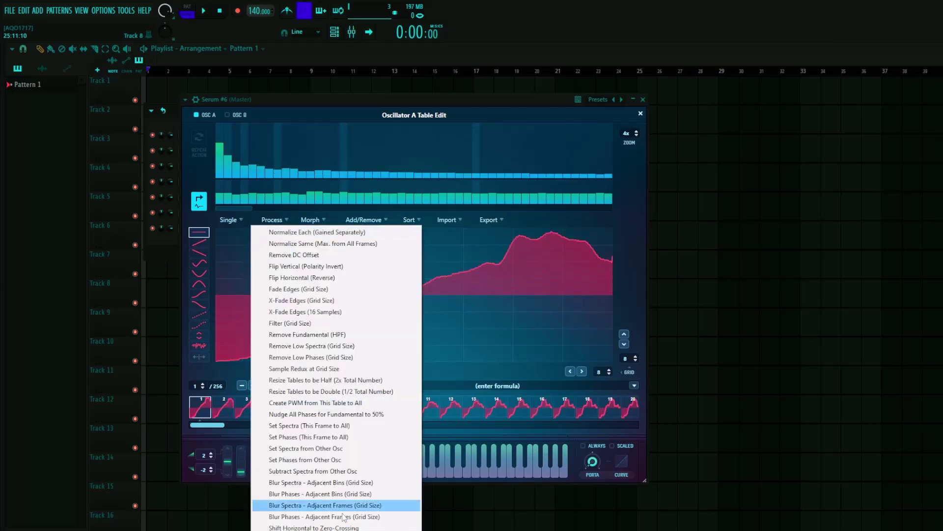
pyautogui.click(305, 527)
pyautogui.click(640, 114)
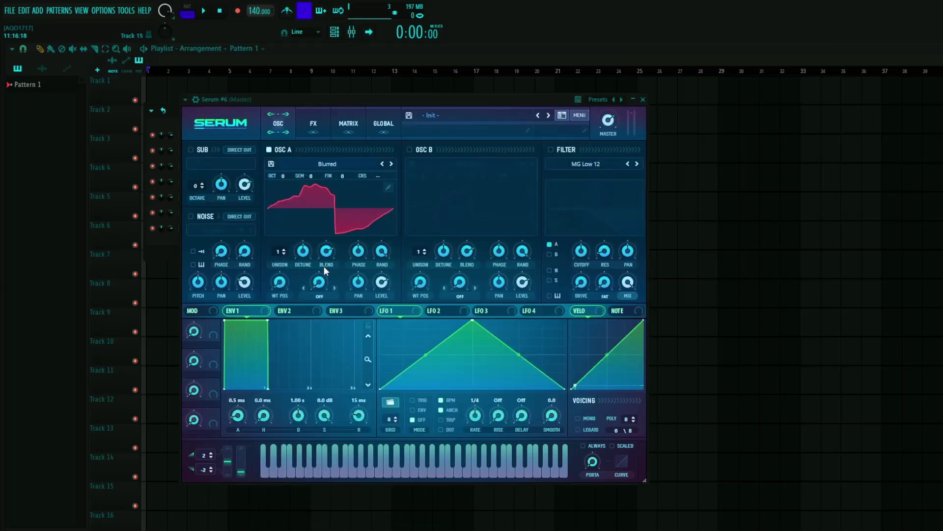
# Sweep oscillator A's wavetable position through the Blurred table and inspect its frames in the table editor
pyautogui.moveTo(279, 282); pyautogui.dragTo(314, 358)
pyautogui.click(389, 187)
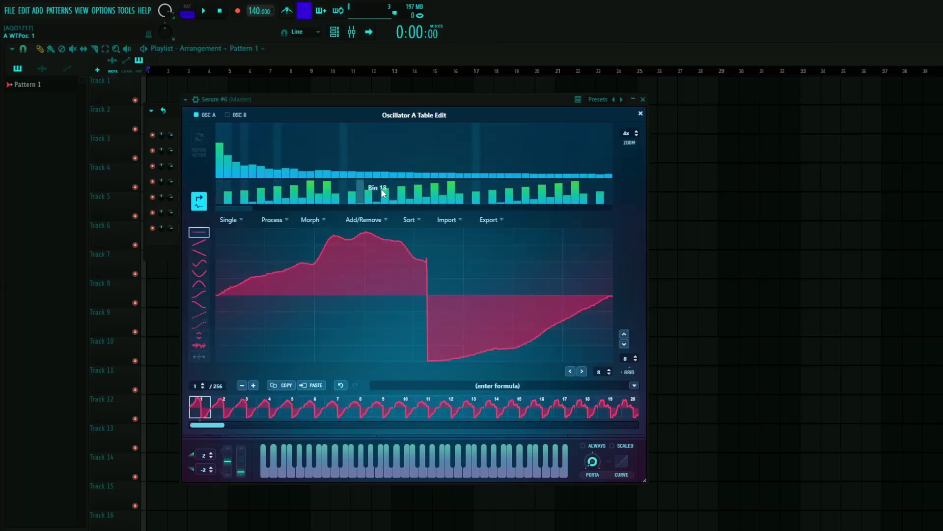
pyautogui.click(641, 114)
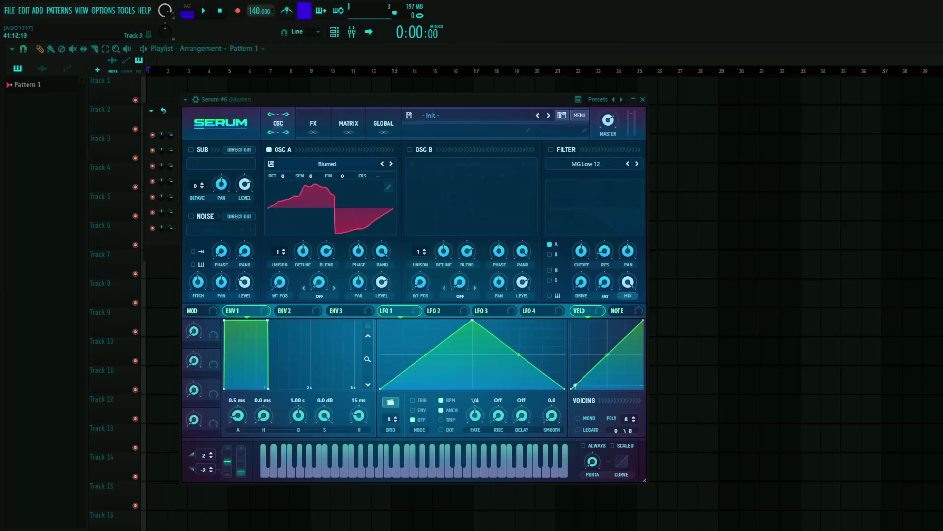
pyautogui.moveTo(282, 286); pyautogui.dragTo(289, 253)
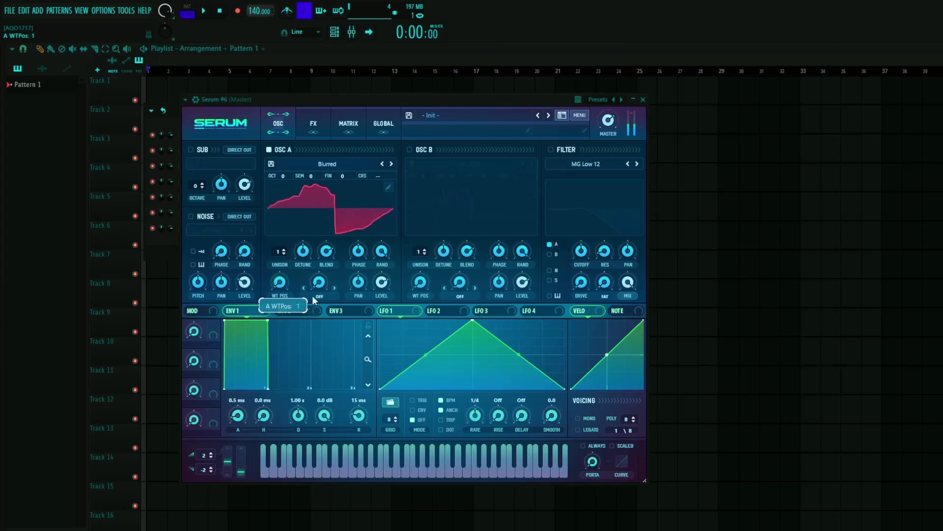
# Switch from oscillator A to oscillator B alone, sweep the IMG_9200 wavetable position for comparison, and disable oscillator B
pyautogui.click(409, 149)
pyautogui.click(269, 149)
pyautogui.moveTo(420, 282); pyautogui.dragTo(414, 300)
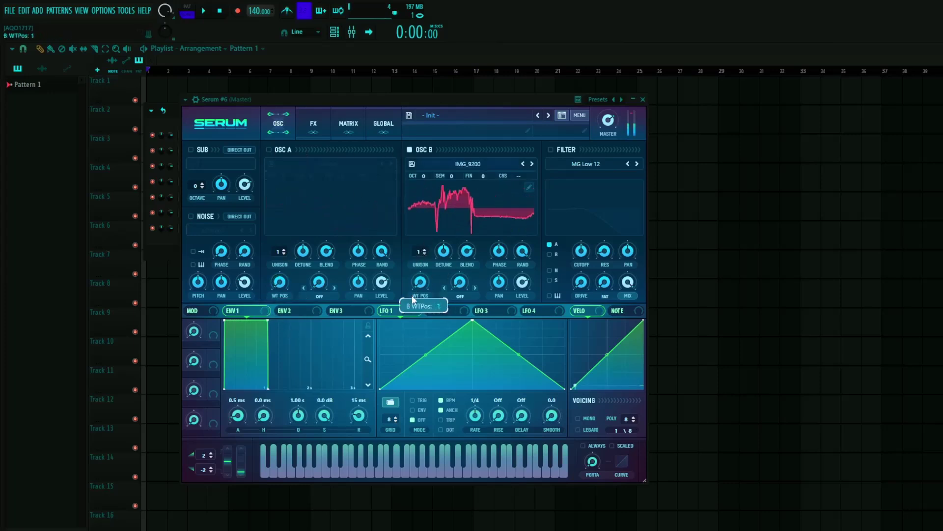
pyautogui.click(408, 150)
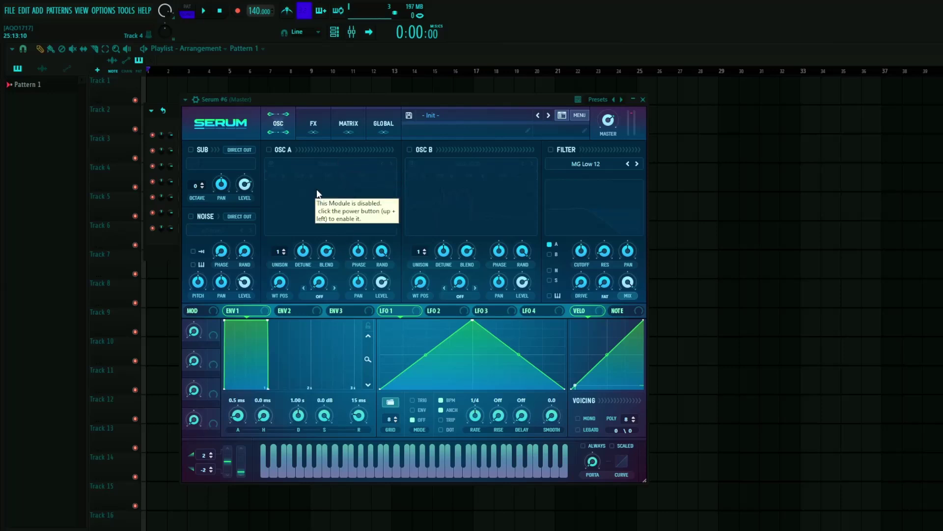
# Reposition the Serum #6 window, enable oscillator A and set its unison to 7 voices
pyautogui.moveTo(488, 101)
pyautogui.mouseDown()
pyautogui.moveTo(529, 96)
pyautogui.moveTo(468, 80)
pyautogui.moveTo(490, 101)
pyautogui.mouseUp()
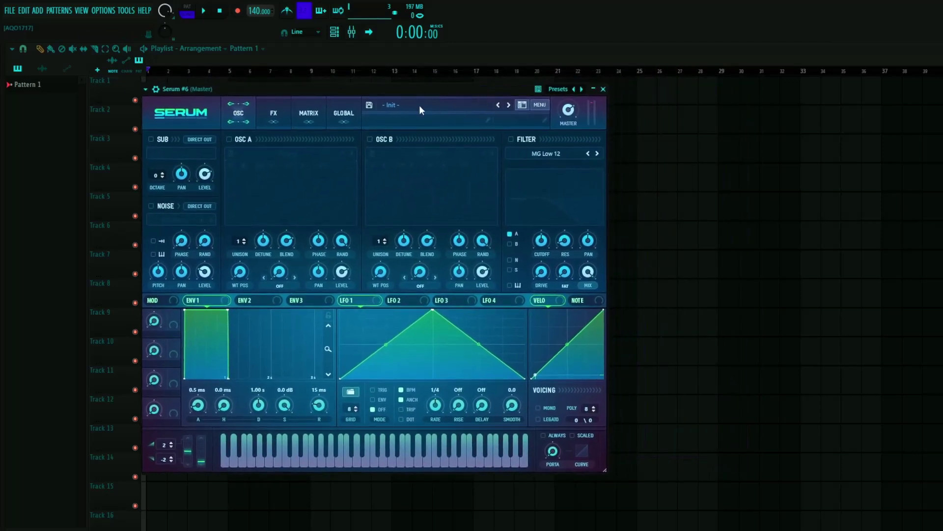
pyautogui.moveTo(432, 89); pyautogui.dragTo(483, 93)
pyautogui.click(281, 142)
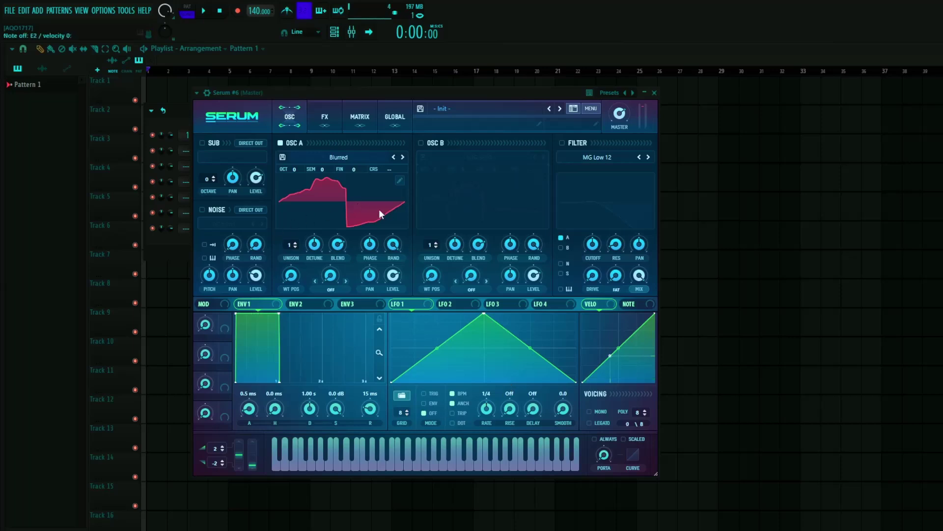
pyautogui.moveTo(284, 249); pyautogui.dragTo(298, 209)
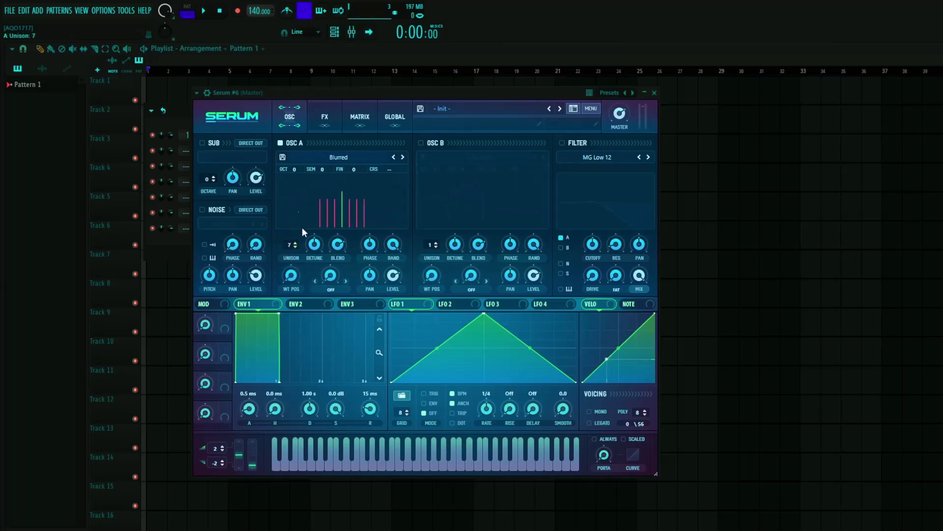
# Enable the MG Low 12 filter, adjust its cutoff and raise oscillator A's wavetable position
pyautogui.click(562, 143)
pyautogui.moveTo(592, 246); pyautogui.dragTo(593, 250)
pyautogui.moveTo(292, 276); pyautogui.dragTo(304, 251)
pyautogui.moveTo(596, 246); pyautogui.dragTo(598, 248)
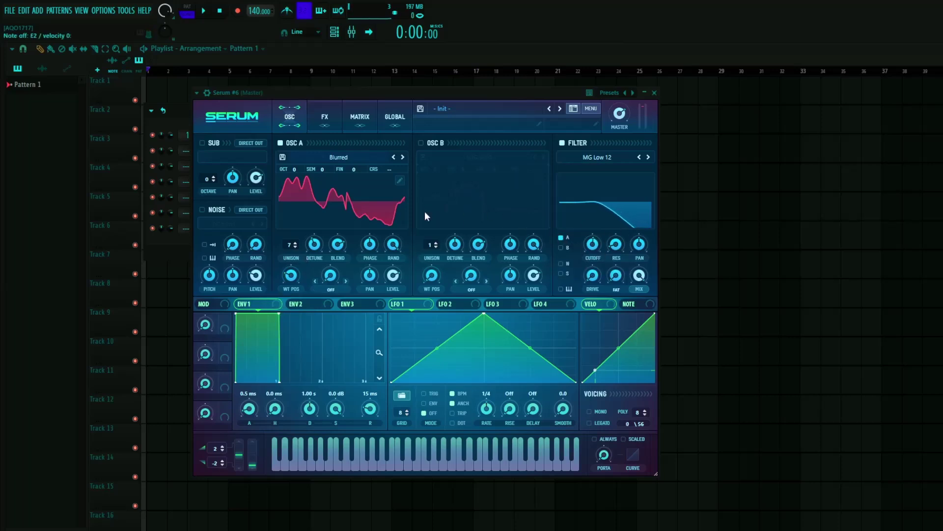
# Add the Tube distortion effect and set its drive to 78%
pyautogui.click(317, 114)
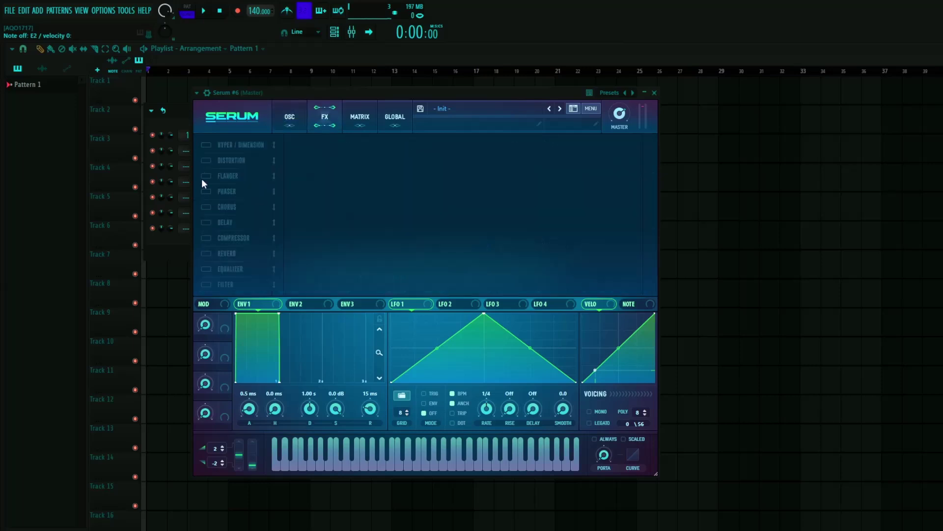
pyautogui.click(207, 161)
pyautogui.moveTo(541, 152); pyautogui.dragTo(553, 99)
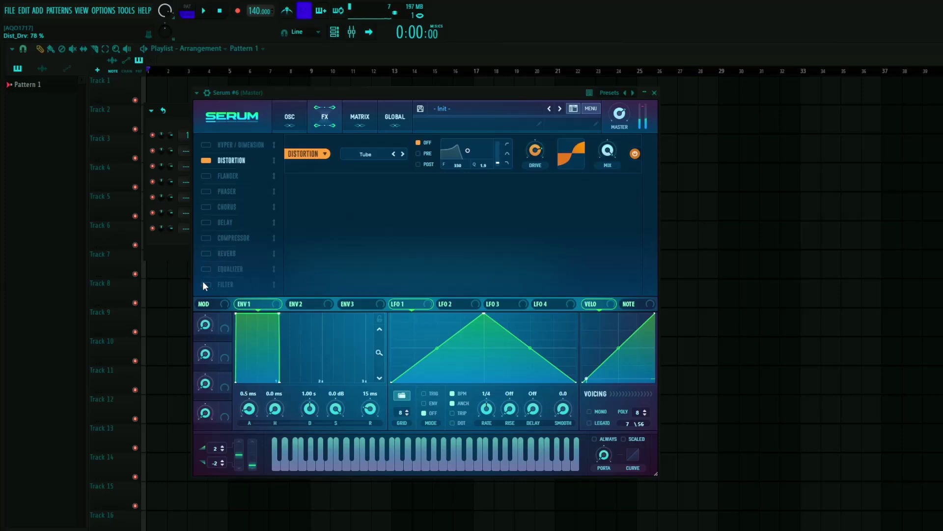
# Enable the compressor effect in multiband mode, adjust its band levels and set its mix to 41
pyautogui.click(207, 238)
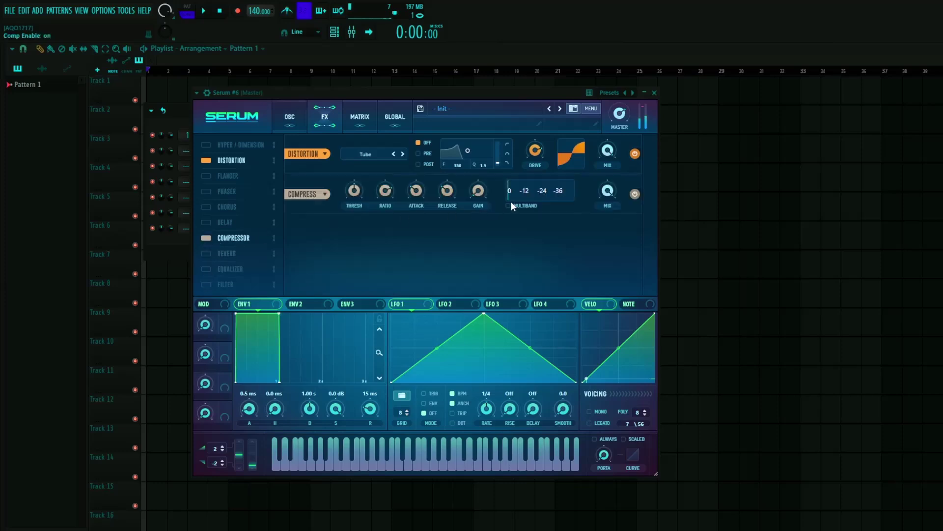
pyautogui.moveTo(479, 191)
pyautogui.click(539, 193)
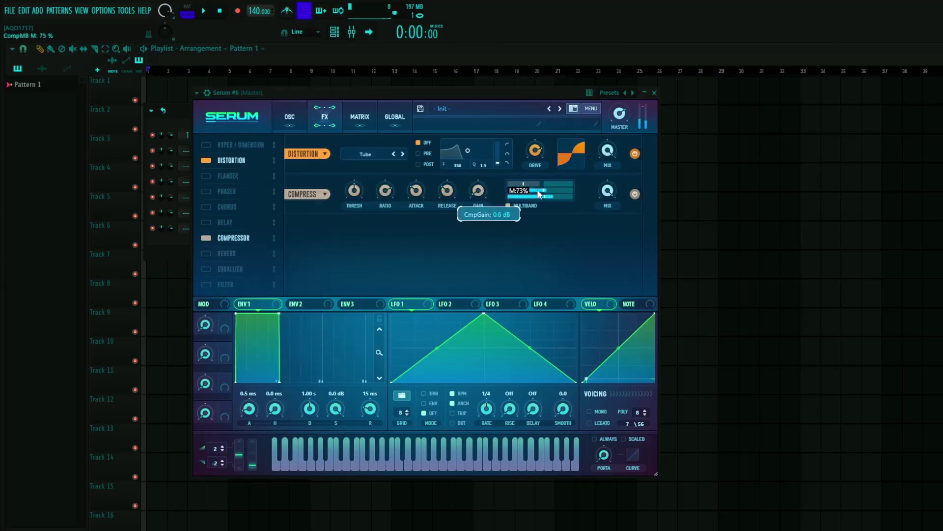
pyautogui.moveTo(535, 191); pyautogui.dragTo(557, 194)
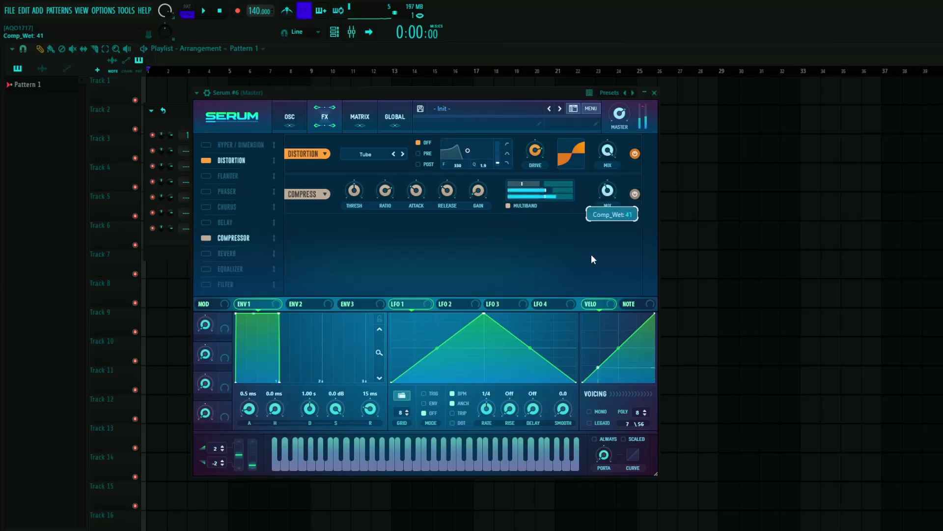
# Close Serum #6 and import IMG_9200 into oscillator A of a fresh Serum #7
pyautogui.click(289, 117)
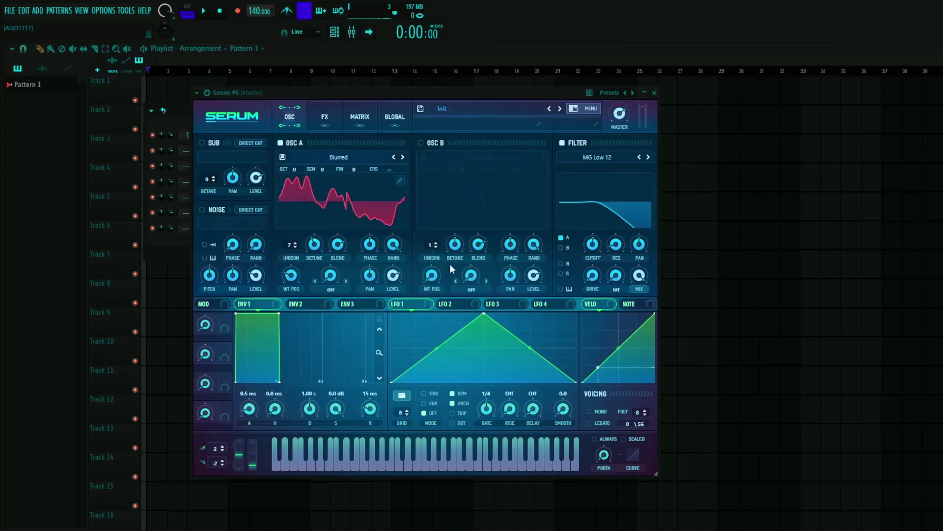
pyautogui.click(654, 92)
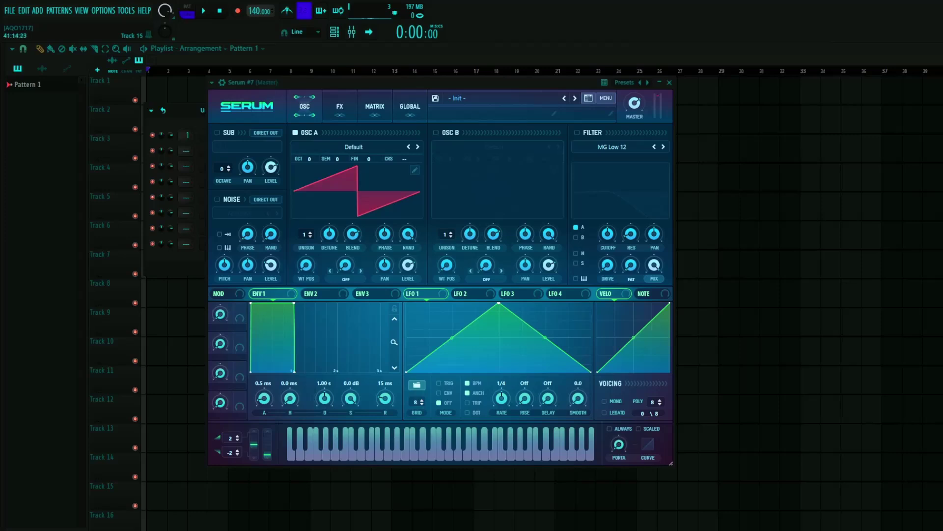
pyautogui.moveTo(512, 274); pyautogui.dragTo(346, 197)
# Remove the DC offset from oscillator A's IMG_9200 table, normalize each frame and shift it horizontally to the zero-crossing
pyautogui.click(414, 170)
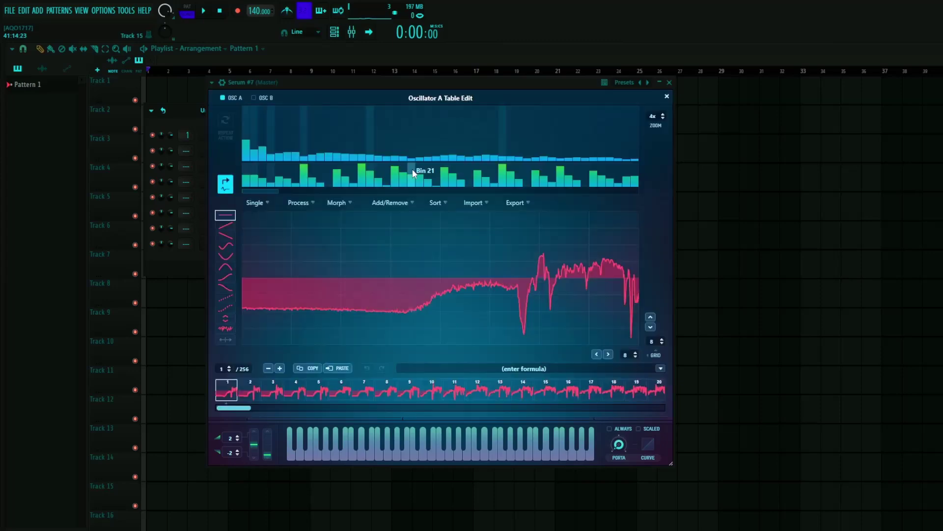
pyautogui.click(299, 205)
pyautogui.click(310, 203)
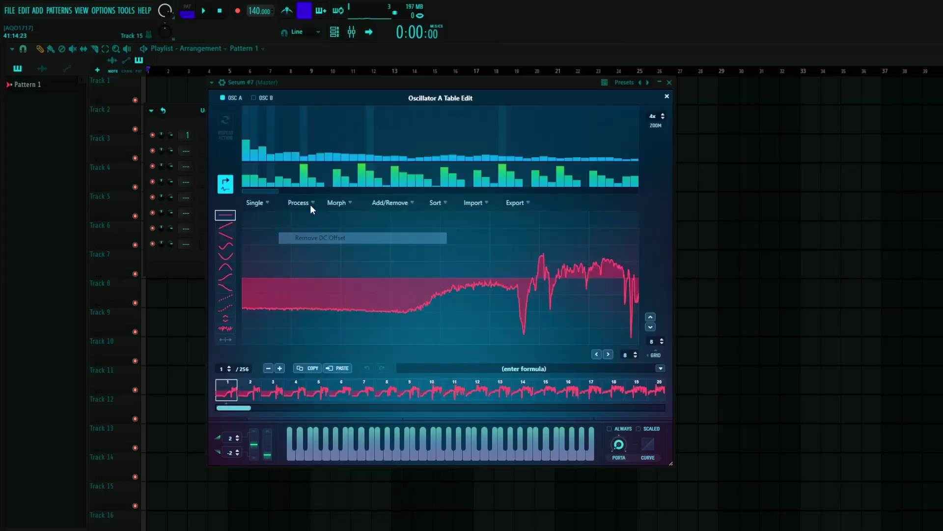
pyautogui.click(308, 203)
pyautogui.click(323, 216)
pyautogui.click(310, 201)
pyautogui.click(344, 511)
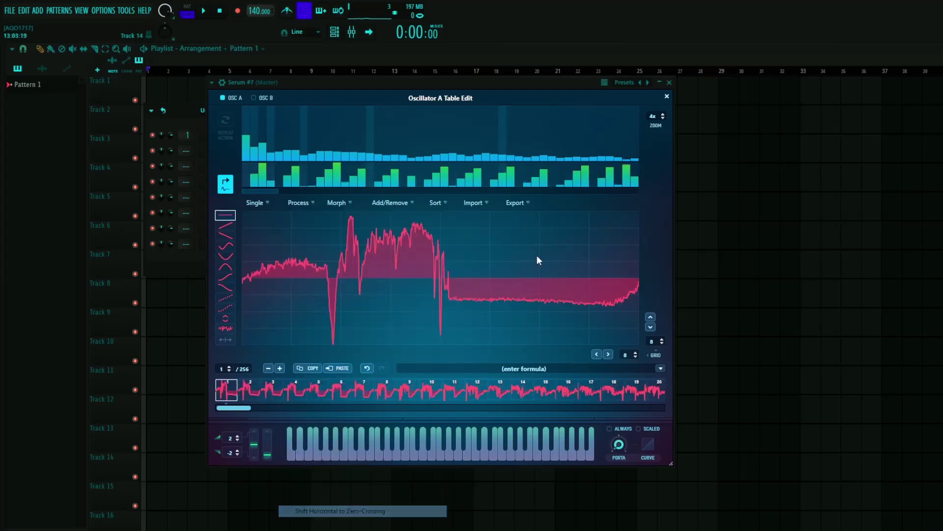
pyautogui.click(667, 96)
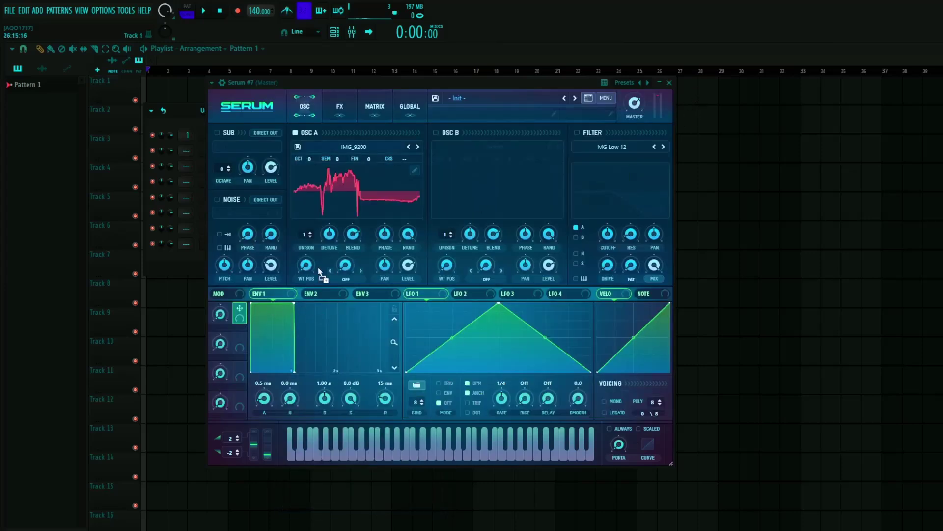
# Assign Macro 1 to oscillator A's wavetable position with a modulation amount of 58
pyautogui.moveTo(239, 308); pyautogui.dragTo(296, 260)
pyautogui.moveTo(222, 315); pyautogui.dragTo(217, 272)
pyautogui.moveTo(305, 265)
pyautogui.mouseDown()
pyautogui.moveTo(315, 199)
pyautogui.moveTo(304, 292)
pyautogui.moveTo(297, 258)
pyautogui.mouseUp()
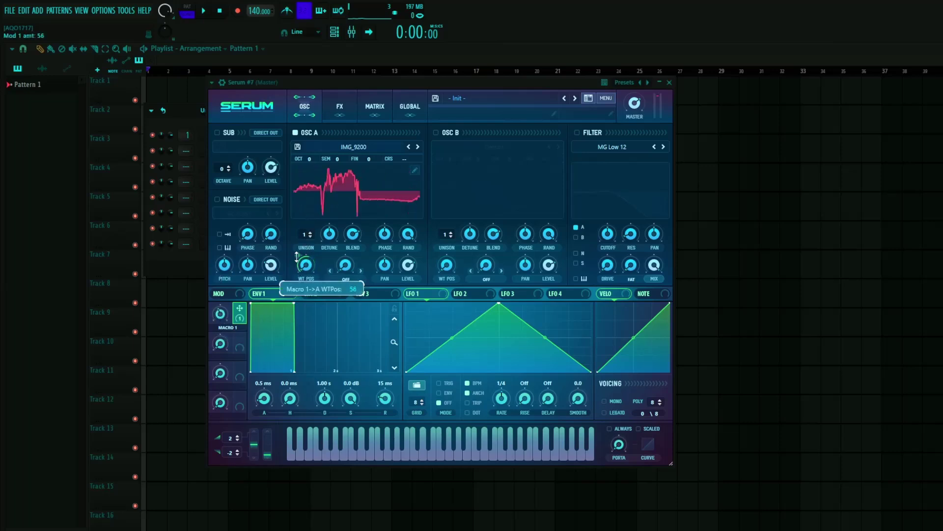
# Set oscillator A's warp mode to Remap 1 with the basic Flat 50 shape and sweep the warp amount
pyautogui.click(346, 279)
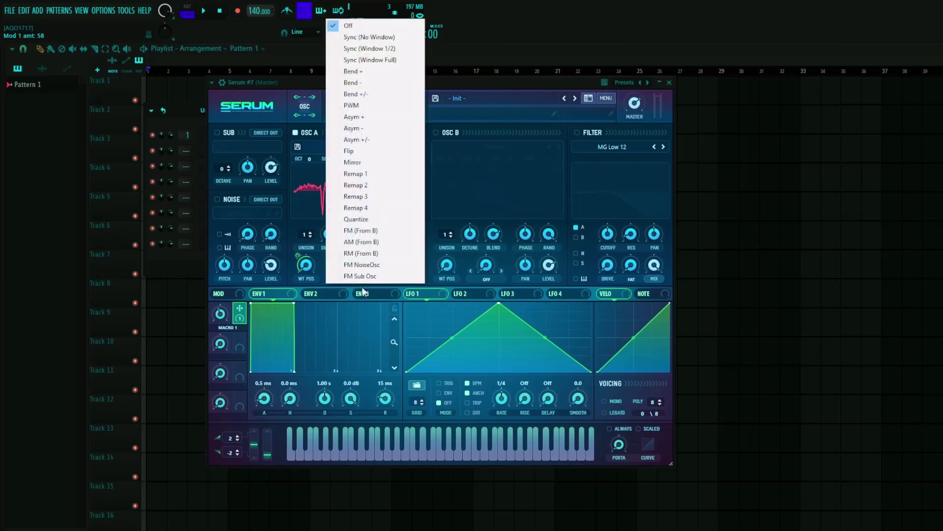
pyautogui.click(367, 175)
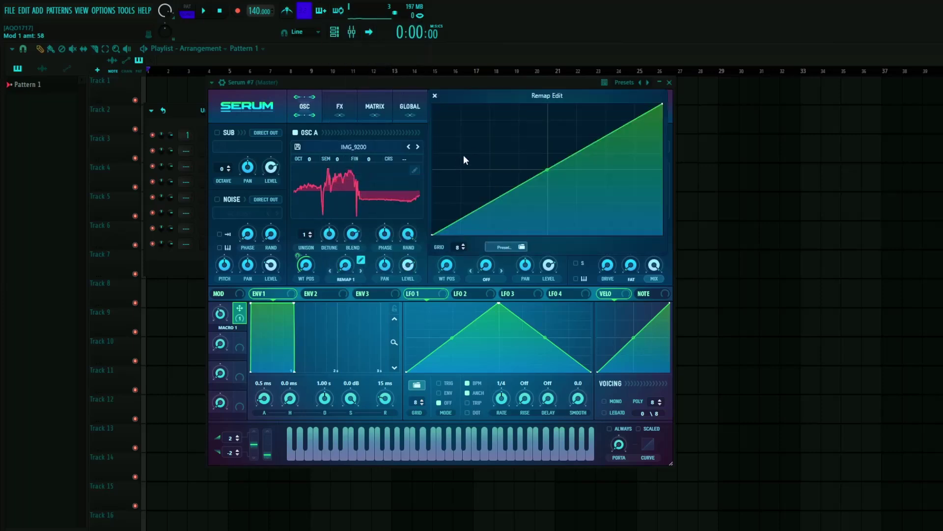
pyautogui.click(516, 247)
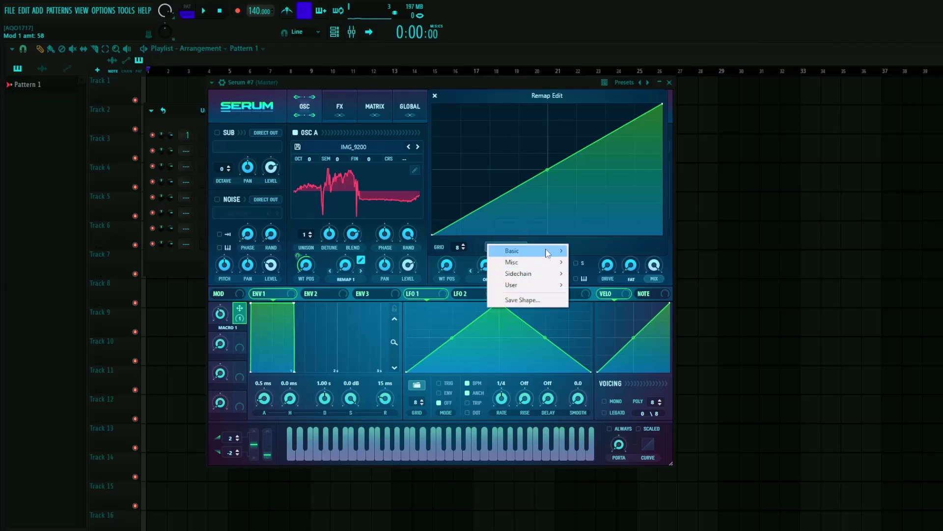
pyautogui.moveTo(549, 250)
pyautogui.click(593, 284)
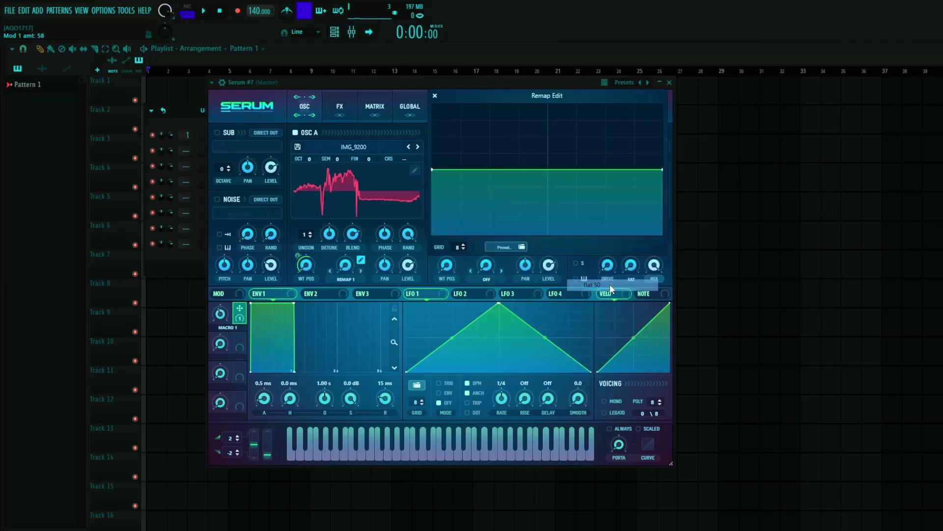
pyautogui.click(434, 96)
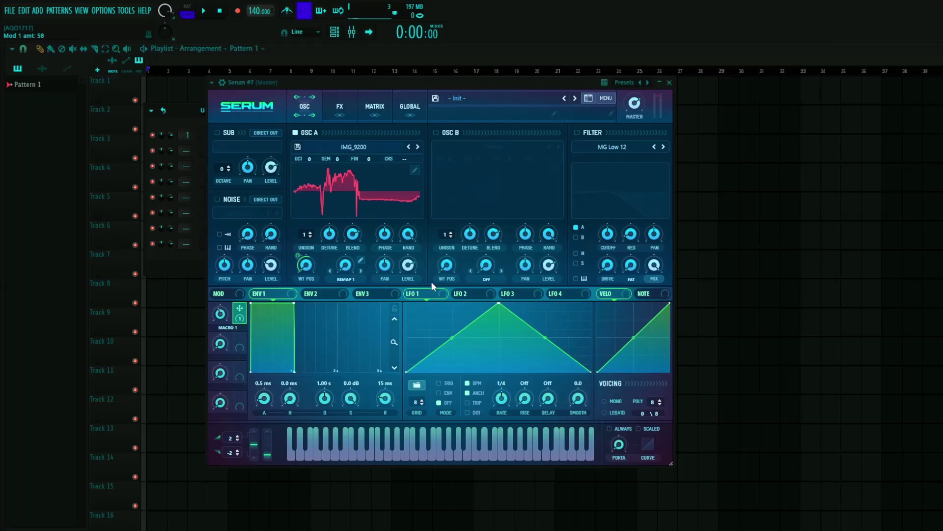
pyautogui.moveTo(344, 267); pyautogui.dragTo(358, 434)
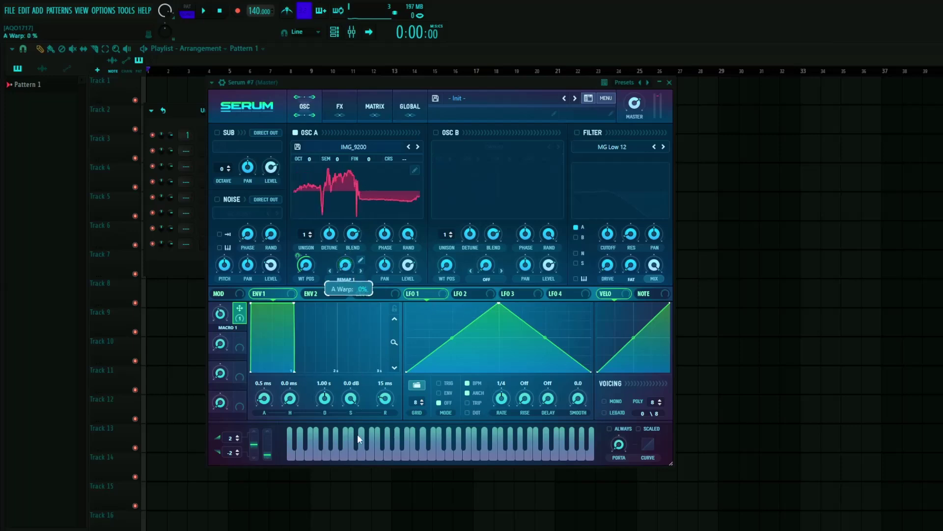
pyautogui.moveTo(345, 265); pyautogui.dragTo(357, 326)
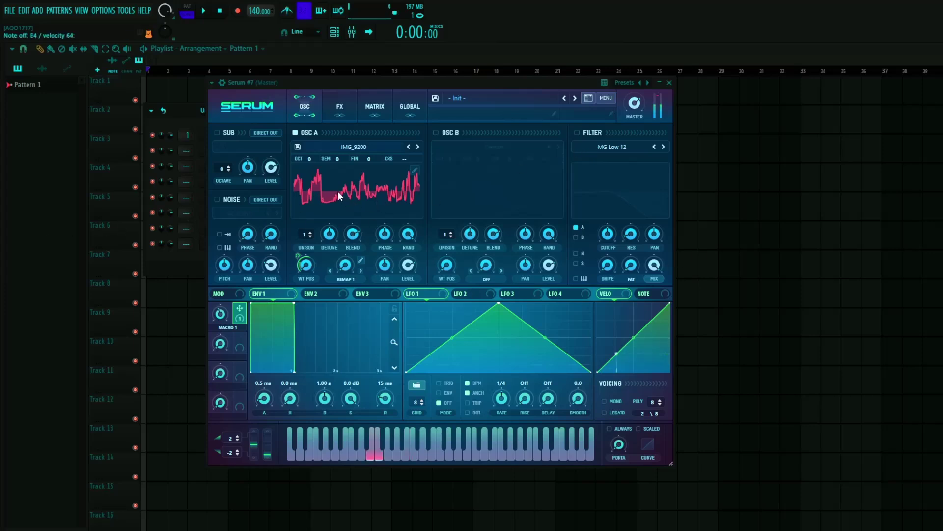
# Enable the MG Low 12 filter with its cutoff at 542 Hz and raise oscillator A's unison to 9 voices
pyautogui.click(578, 132)
pyautogui.moveTo(306, 234); pyautogui.dragTo(303, 211)
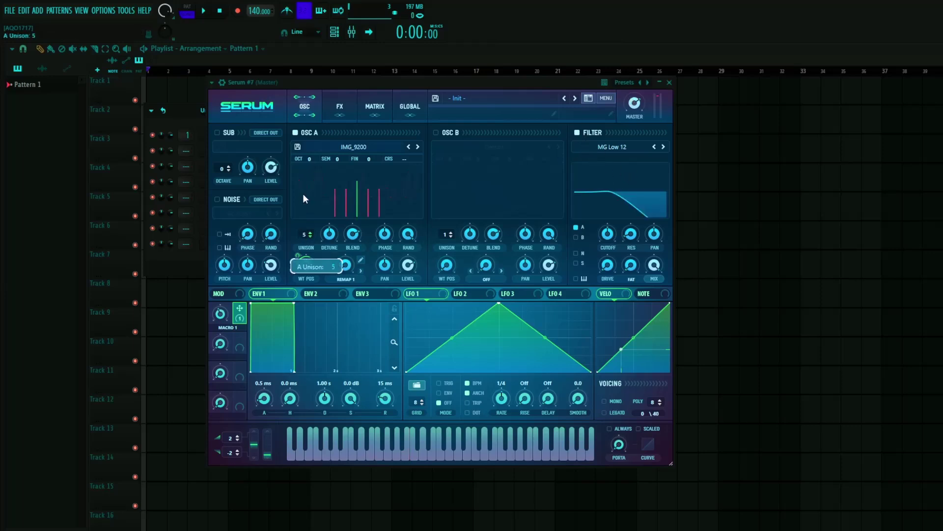
pyautogui.scroll(1, 306, 235)
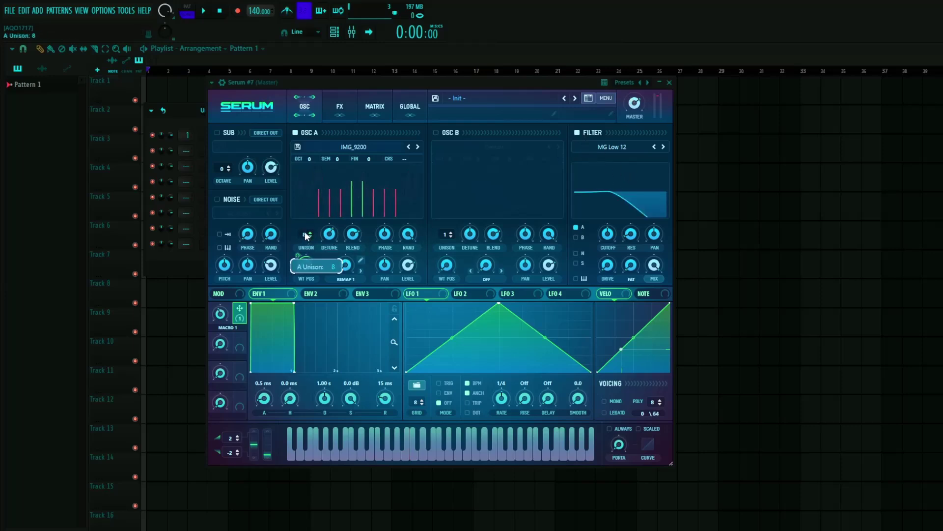
pyautogui.scroll(2, 608, 235)
# Add a hall reverb with its size at 100%, its decay raised fully and its low cut at 32%
pyautogui.click(340, 110)
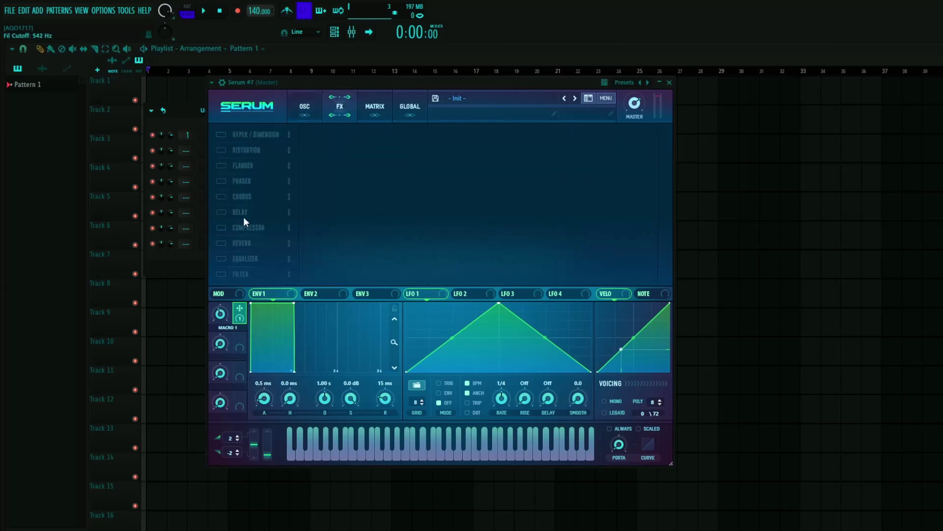
pyautogui.click(222, 243)
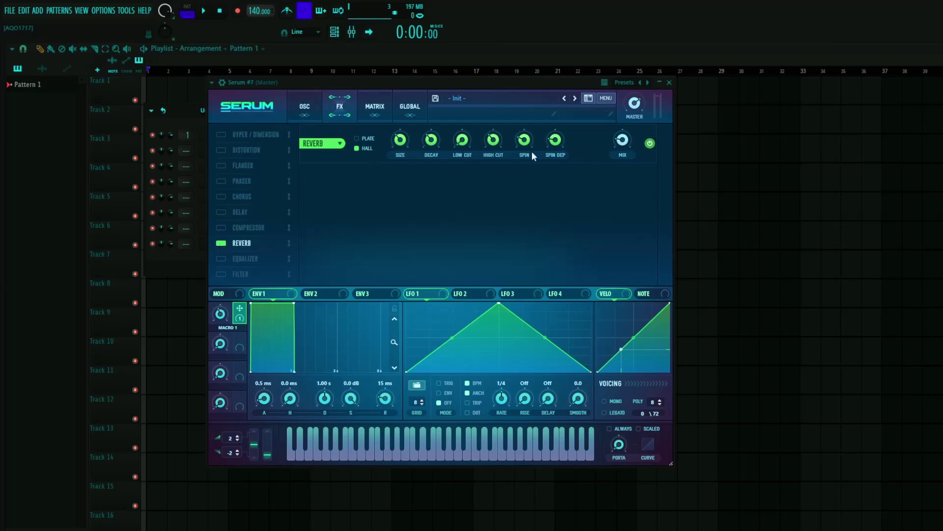
pyautogui.moveTo(401, 140); pyautogui.dragTo(432, 73)
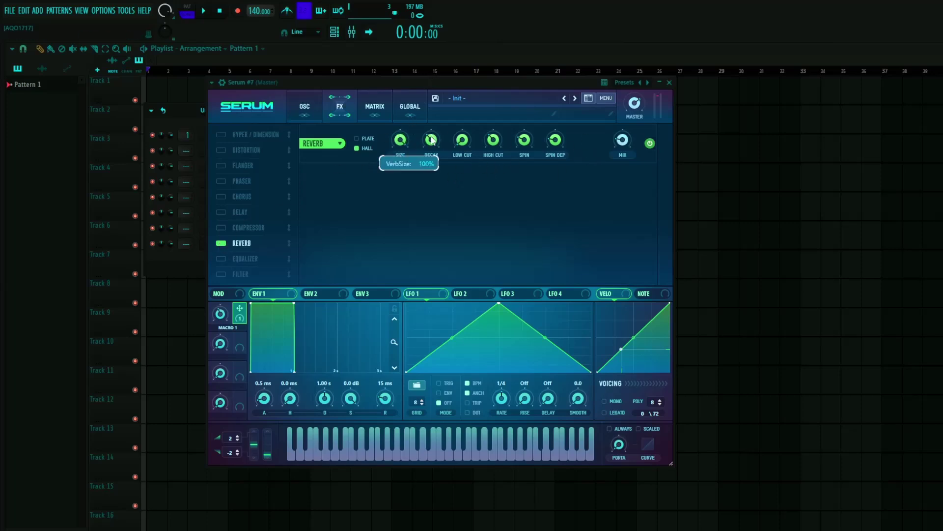
pyautogui.moveTo(432, 140); pyautogui.dragTo(448, 70)
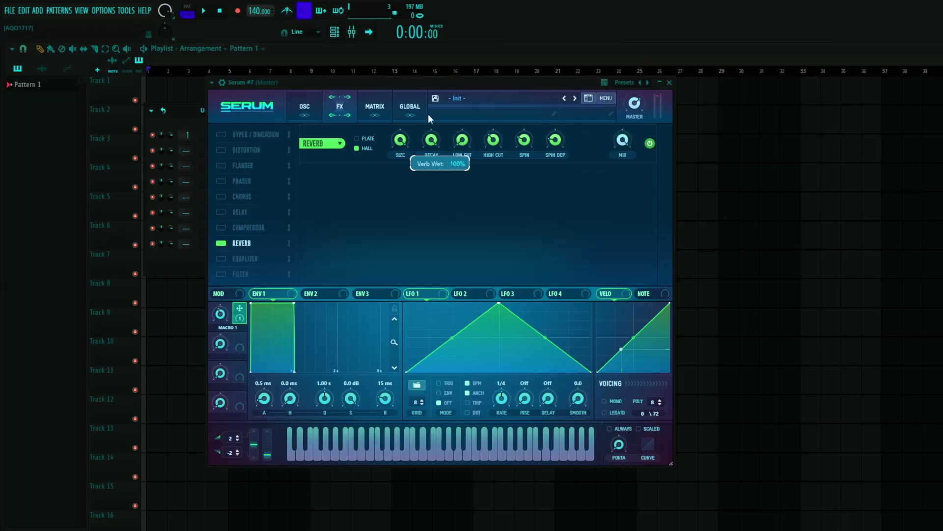
pyautogui.moveTo(462, 140); pyautogui.dragTo(470, 115)
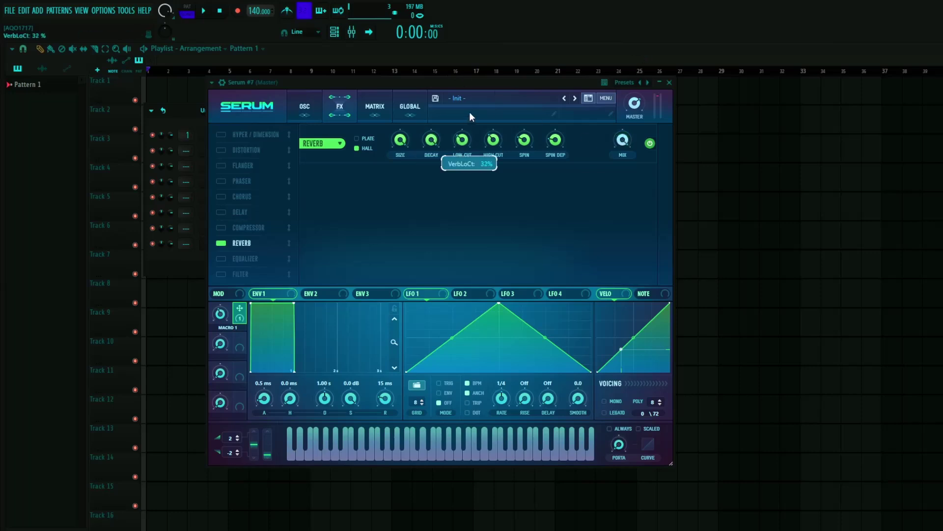
# Set the reverb mix to 0% and adjust oscillator A's unison detune
pyautogui.click(308, 108)
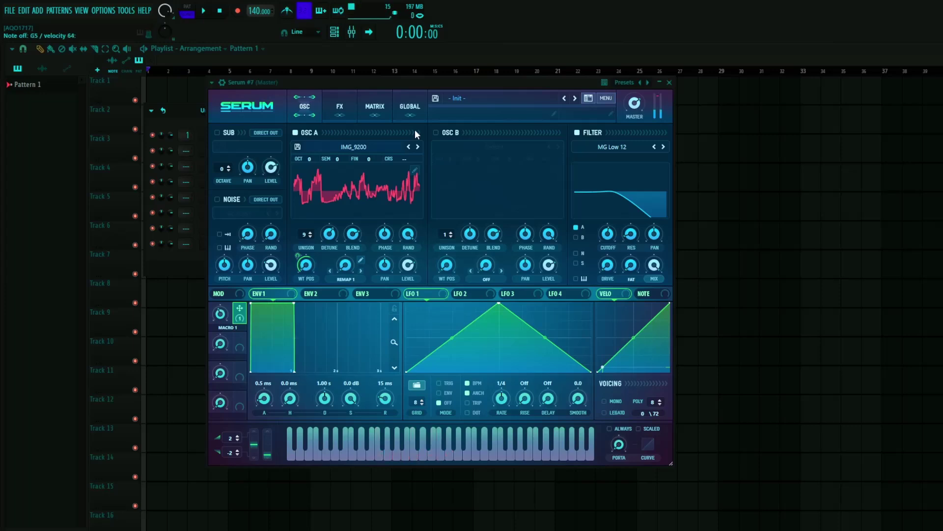
pyautogui.click(340, 106)
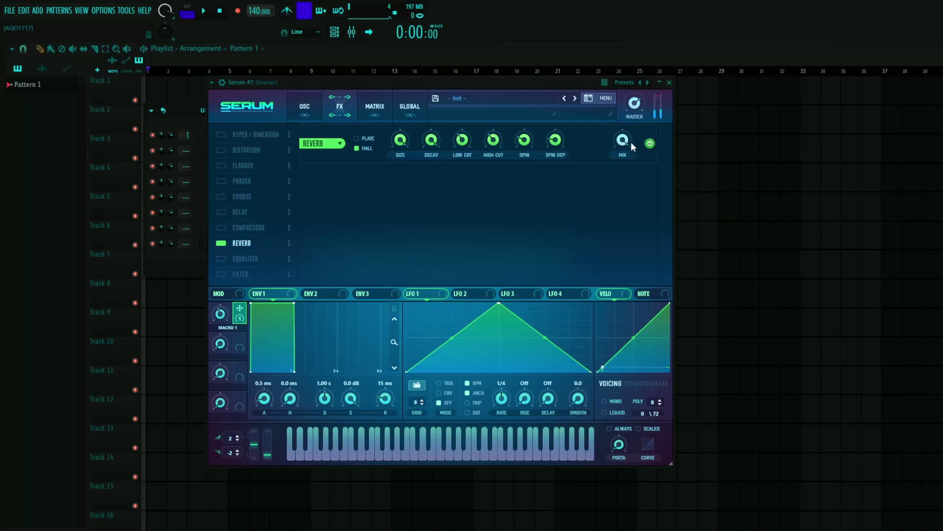
pyautogui.click(304, 106)
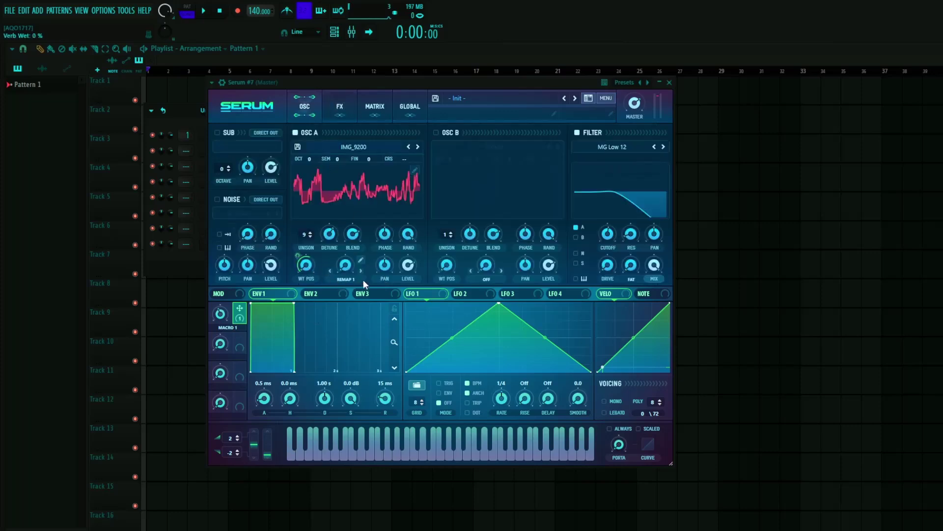
pyautogui.moveTo(328, 237); pyautogui.dragTo(338, 259)
# Try the reverb mix at about 79% and settle it at 40%
pyautogui.click(340, 106)
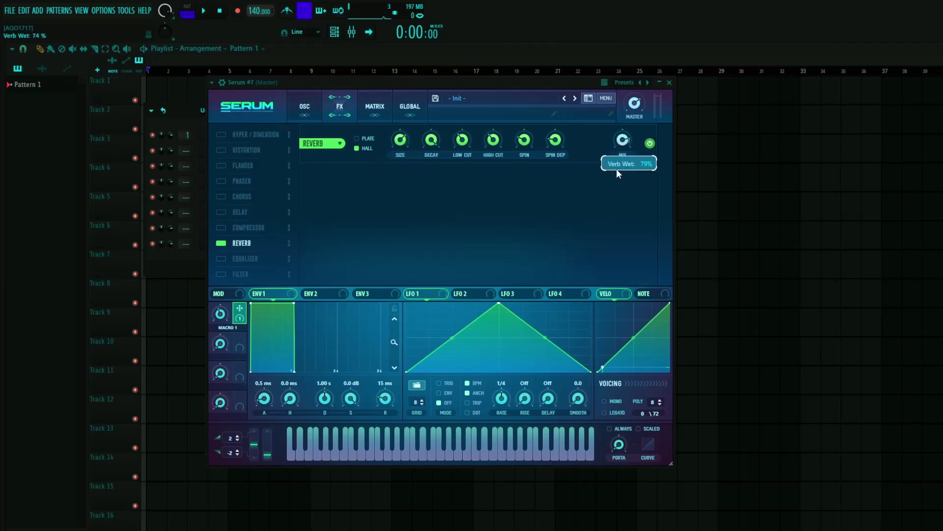
pyautogui.click(306, 107)
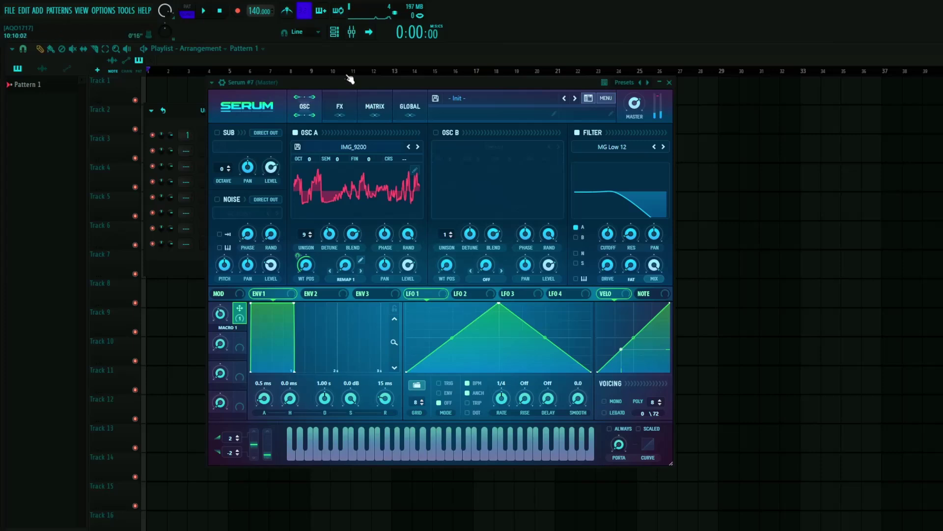
pyautogui.click(340, 106)
pyautogui.moveTo(620, 165)
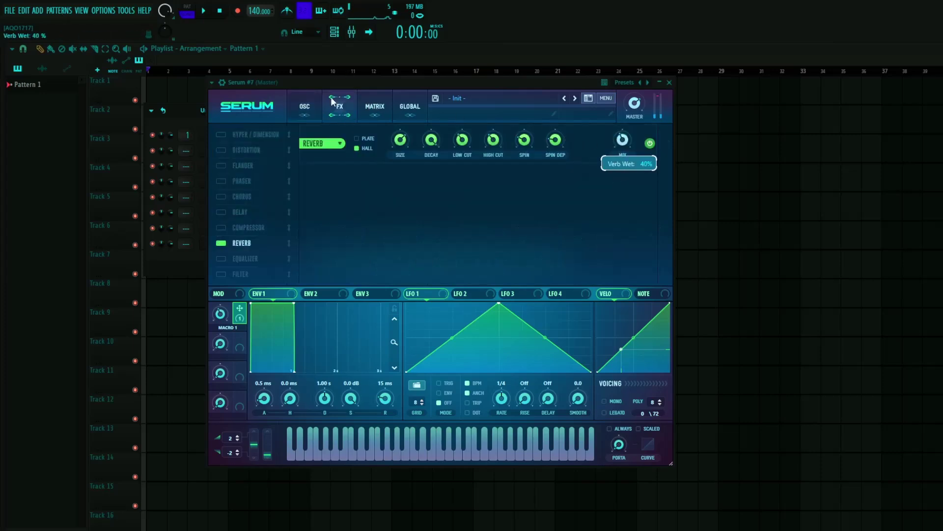
pyautogui.click(305, 106)
pyautogui.click(345, 117)
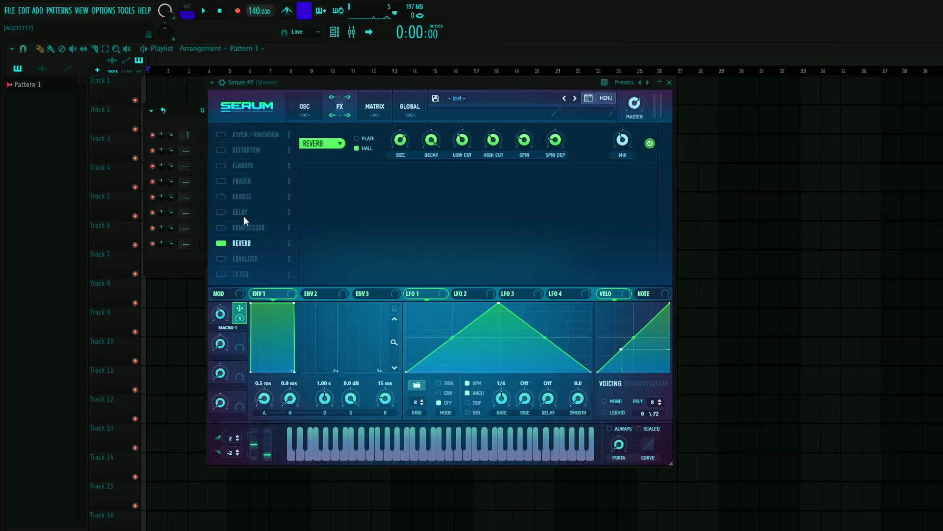
# Set oscillator A's warp amount to 0% and sweep Macro 1 to move the wavetable position
pyautogui.click(303, 109)
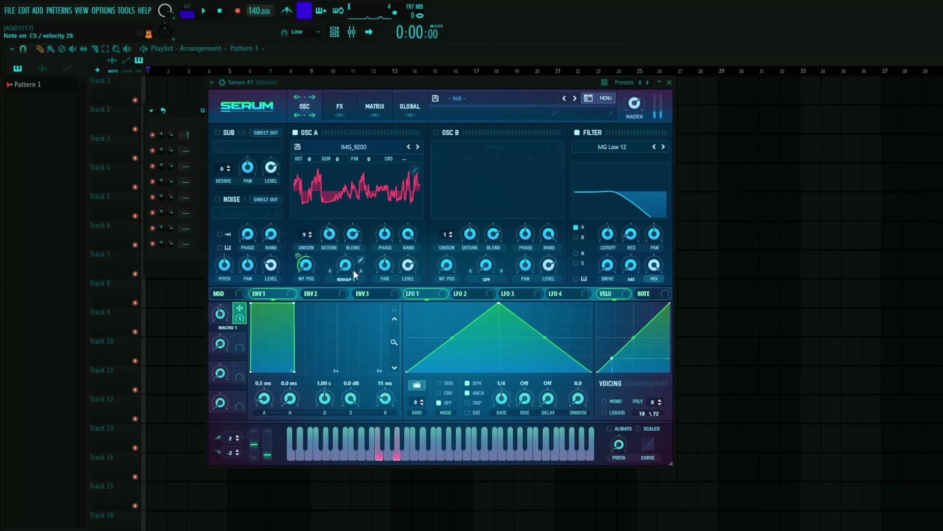
pyautogui.moveTo(351, 267); pyautogui.dragTo(400, 379)
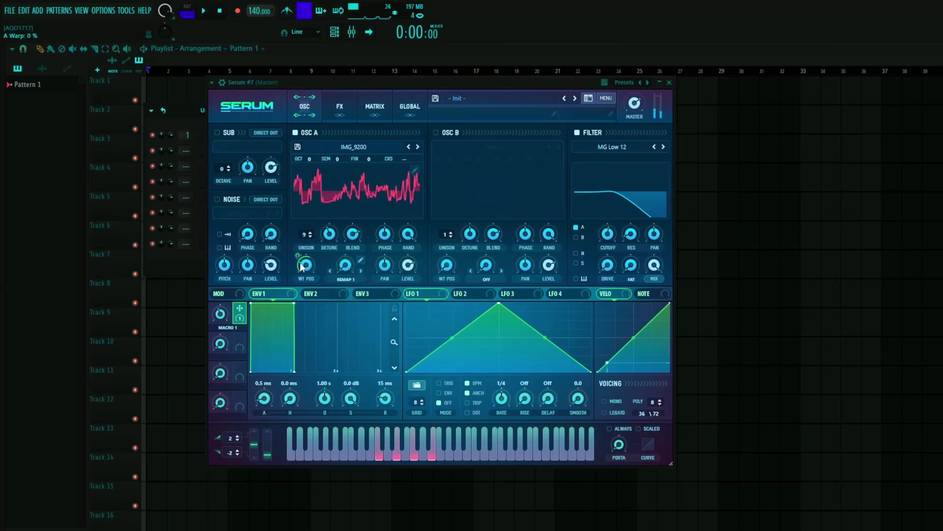
pyautogui.moveTo(220, 314); pyautogui.dragTo(224, 335)
pyautogui.moveTo(225, 344); pyautogui.dragTo(222, 357)
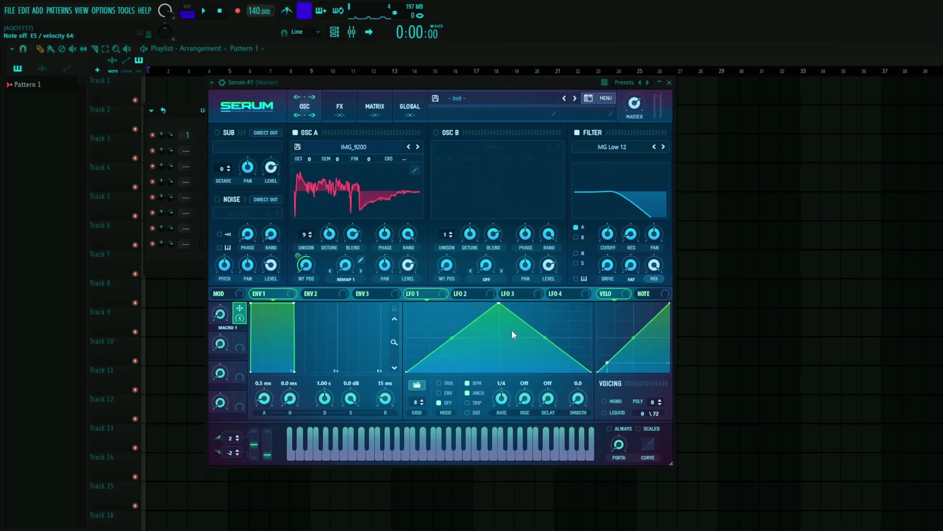
# Bend LFO 1's rising segment upward, set its rate to 1/16 and assign it to oscillator A's level
pyautogui.moveTo(451, 339); pyautogui.dragTo(450, 319)
pyautogui.moveTo(408, 293); pyautogui.dragTo(408, 266)
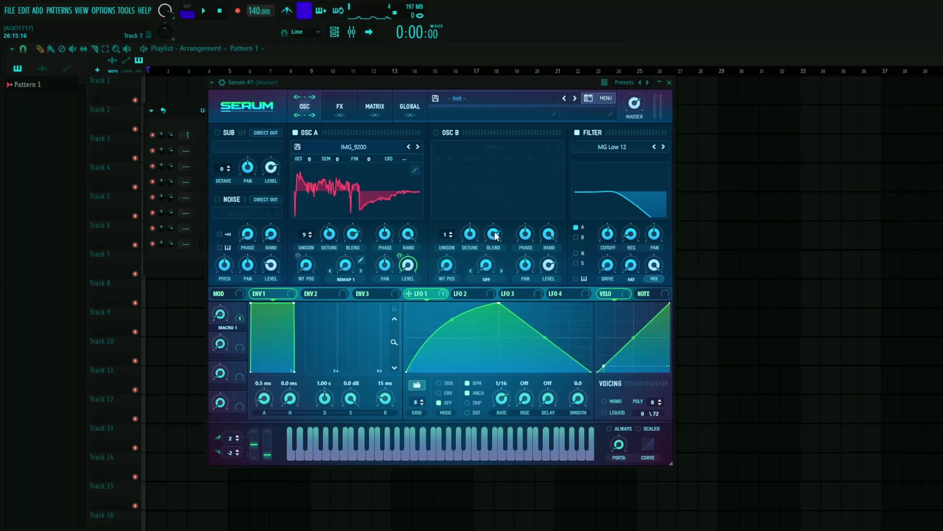
# Draw a jagged multi-peak curve for oscillator A's Remap 1 warp and sweep the warp amount
pyautogui.moveTo(344, 266)
pyautogui.mouseDown()
pyautogui.moveTo(350, 211)
pyautogui.moveTo(337, 240)
pyautogui.mouseUp()
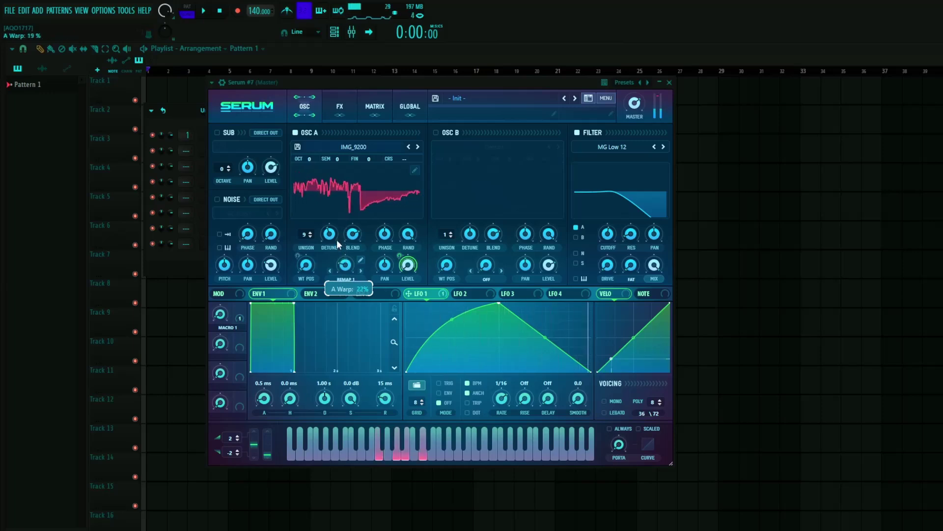
pyautogui.click(361, 260)
pyautogui.doubleClick(476, 169)
pyautogui.doubleClick(442, 220)
pyautogui.moveTo(443, 220); pyautogui.dragTo(455, 221)
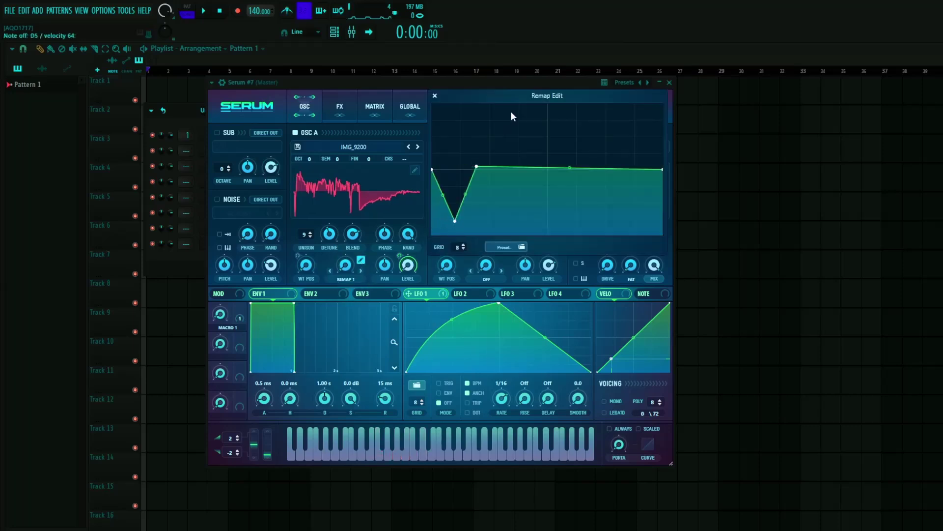
pyautogui.doubleClick(511, 112)
pyautogui.doubleClick(534, 216)
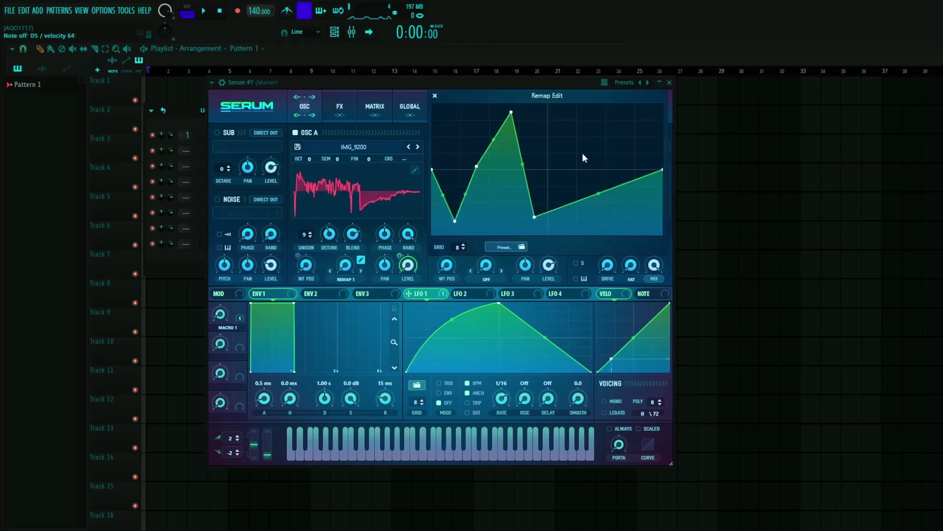
pyautogui.doubleClick(583, 153)
pyautogui.doubleClick(589, 206)
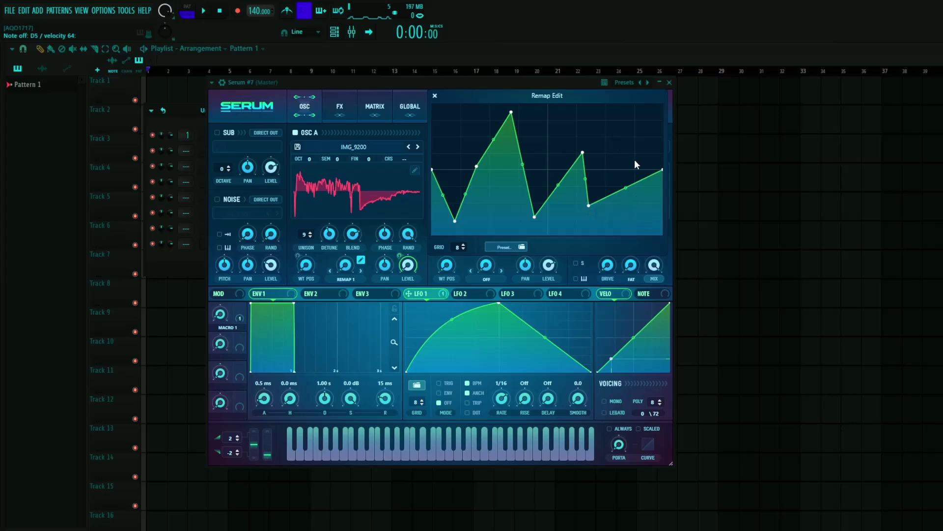
pyautogui.doubleClick(642, 230)
pyautogui.doubleClick(620, 120)
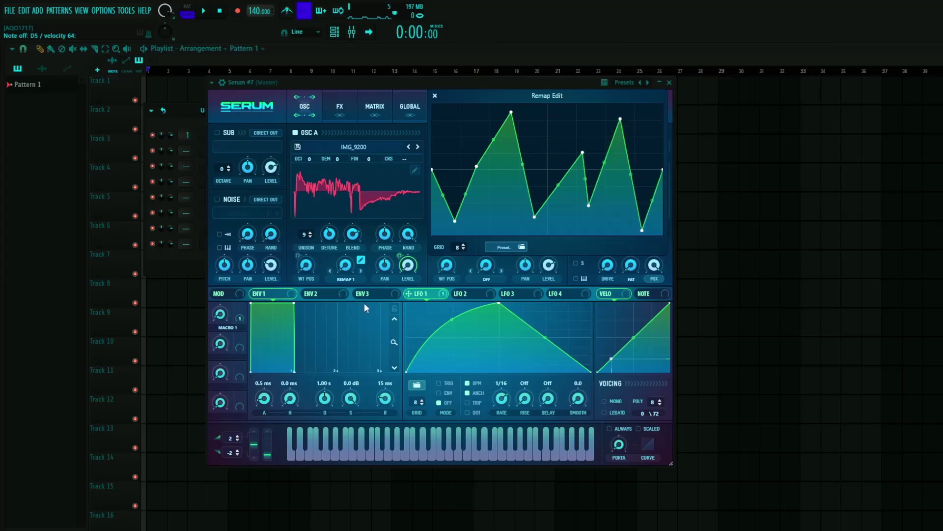
pyautogui.moveTo(346, 265); pyautogui.dragTo(375, 190)
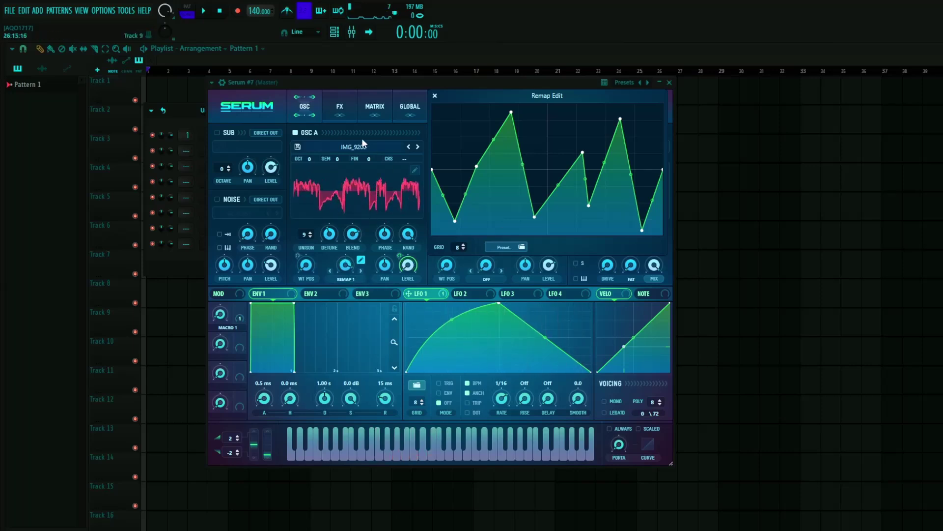
pyautogui.click(434, 96)
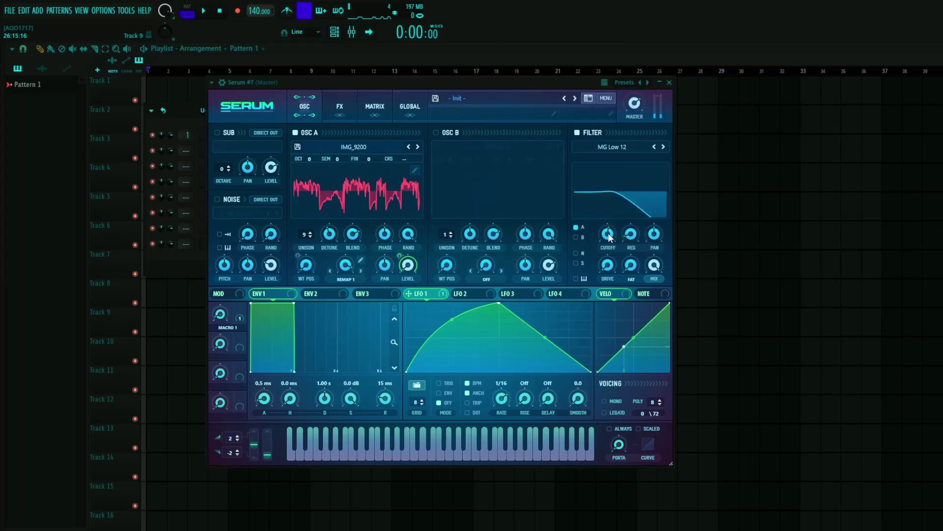
# Set the filter cutoff to 766 Hz and add a ping-pong delay with its filter at 2284 Hz and Q at 2.9
pyautogui.moveTo(609, 238); pyautogui.dragTo(613, 236)
pyautogui.click(340, 106)
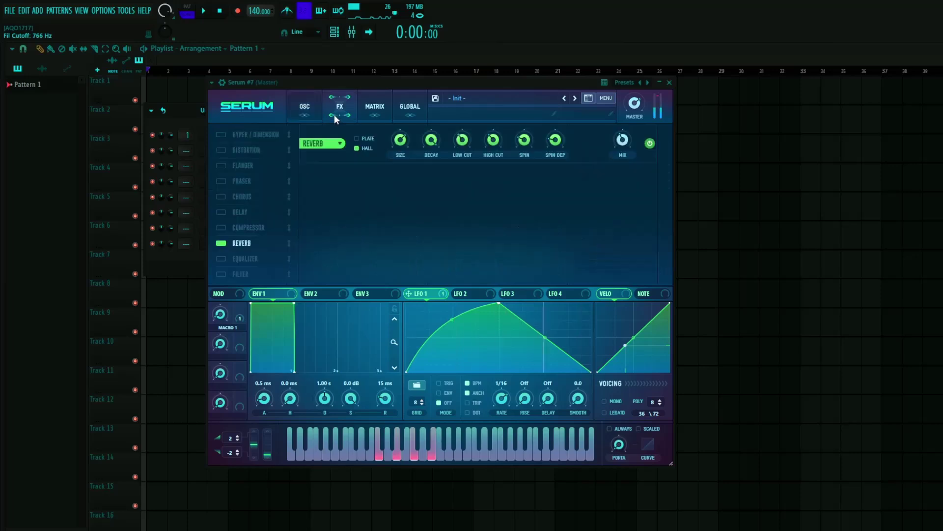
pyautogui.click(221, 212)
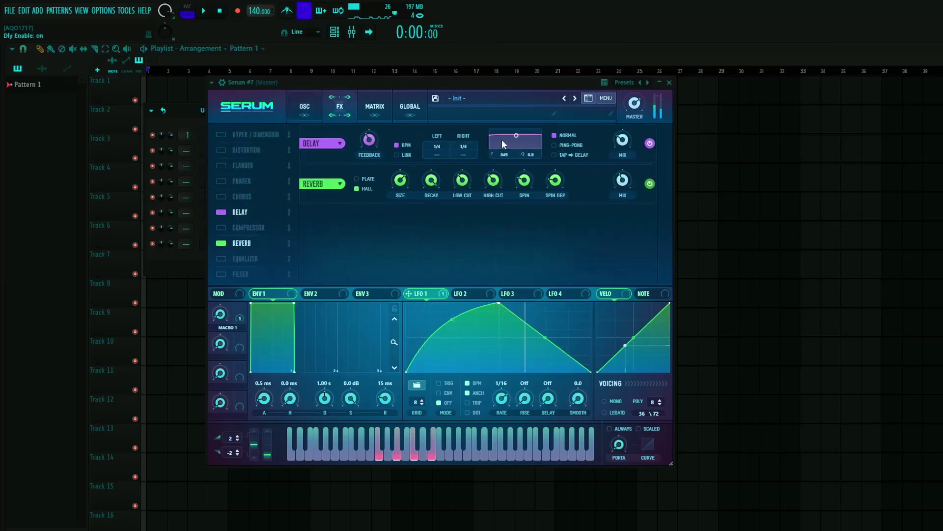
pyautogui.moveTo(525, 145); pyautogui.dragTo(514, 144)
pyautogui.click(554, 145)
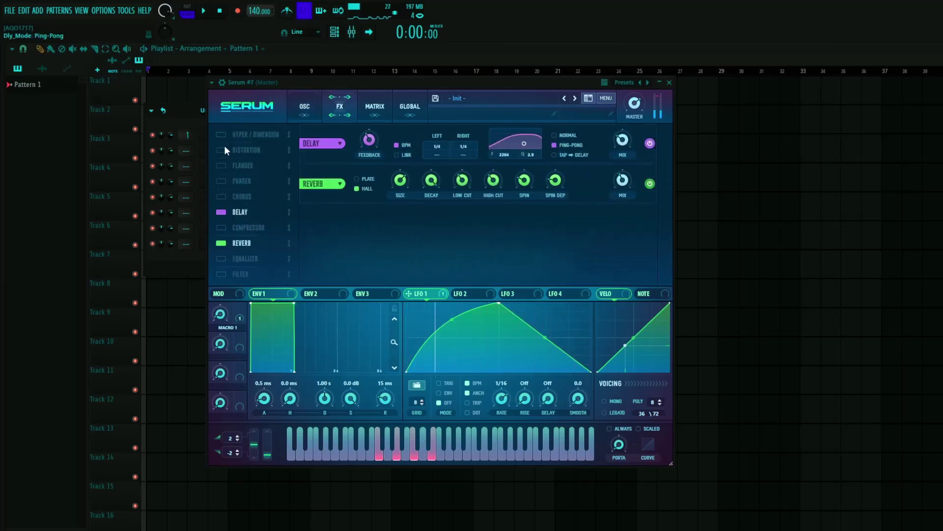
# Add an equalizer with a high-band gain of about 3.8 dB and turn up Macro 1
pyautogui.click(221, 258)
pyautogui.moveTo(582, 217)
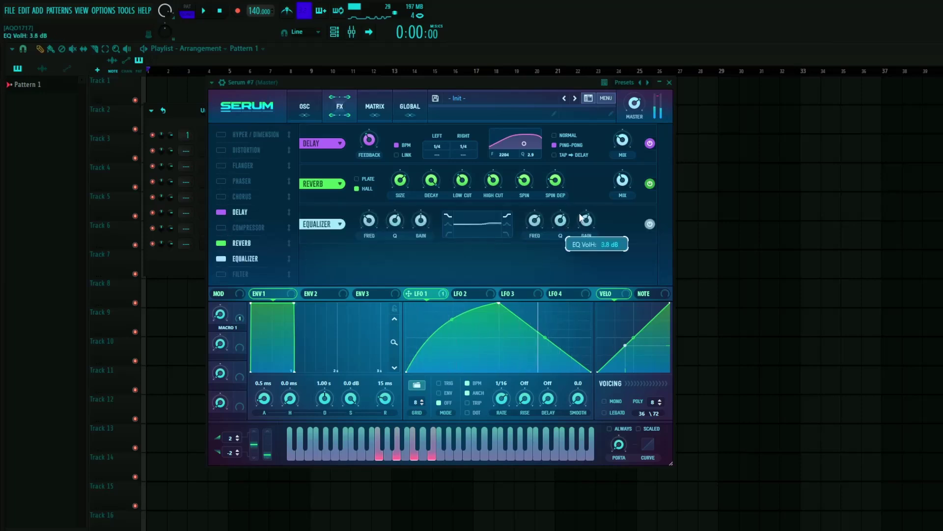
pyautogui.click(305, 107)
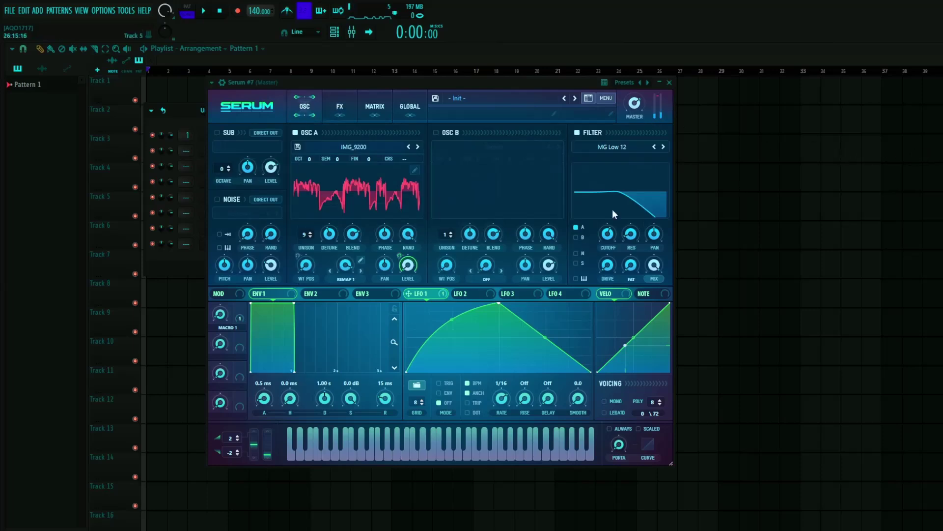
pyautogui.moveTo(220, 315); pyautogui.dragTo(225, 291)
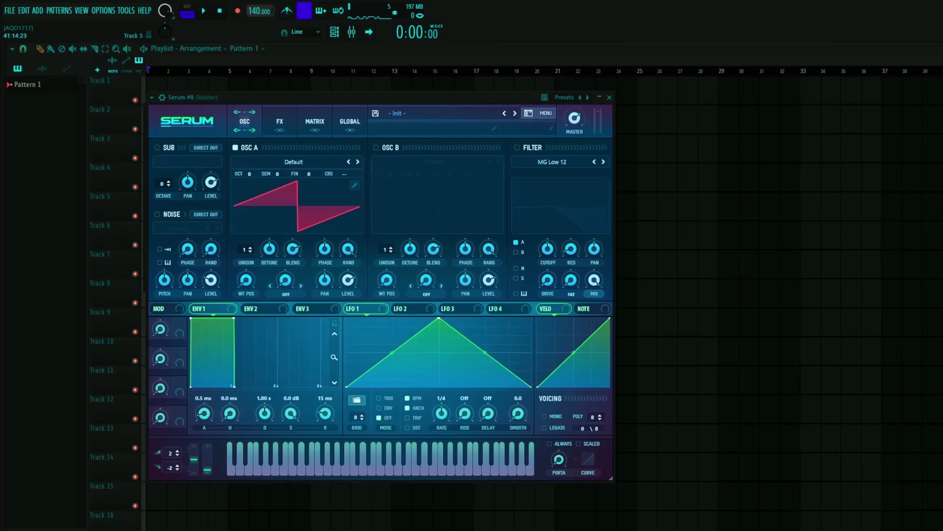
# Load the IMG_9200 image into oscillator A of the new Serum instance and remove the wavetable's DC offset
pyautogui.moveTo(942, 246); pyautogui.dragTo(347, 212)
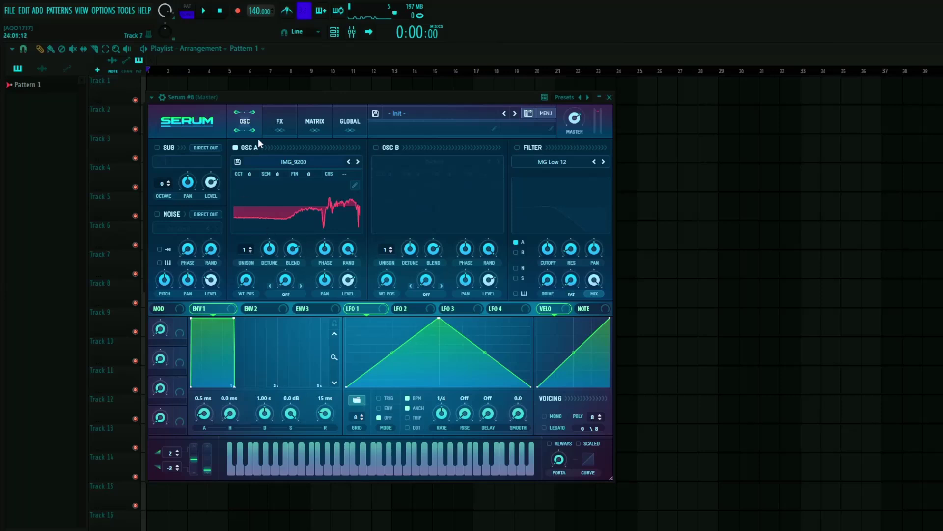
pyautogui.click(354, 186)
pyautogui.click(239, 217)
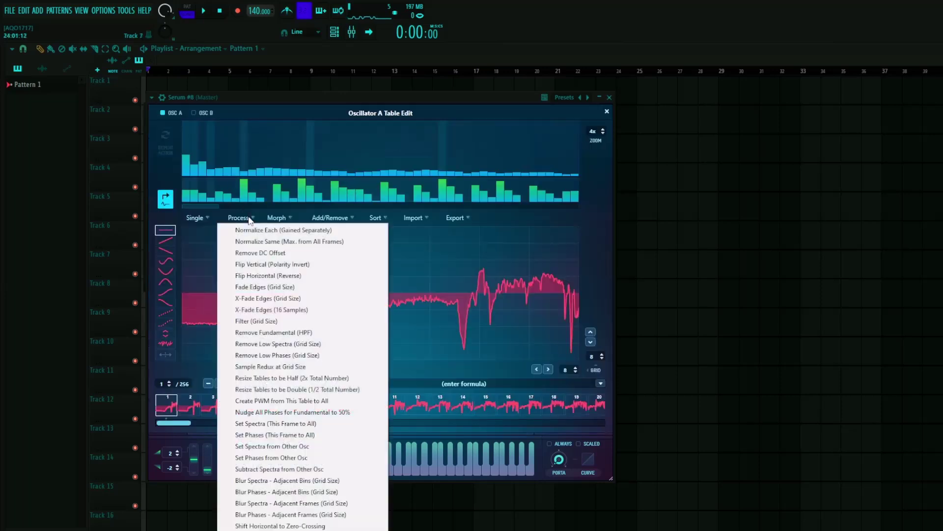
pyautogui.click(265, 251)
# Shift oscillator A's wavetable horizontally to the zero-crossing and flip it horizontally
pyautogui.click(251, 220)
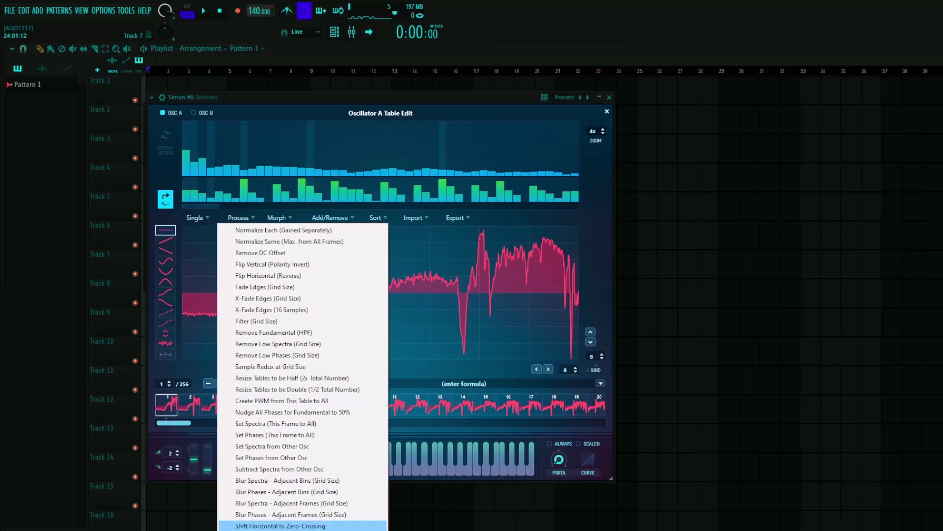
pyautogui.click(302, 526)
pyautogui.click(241, 219)
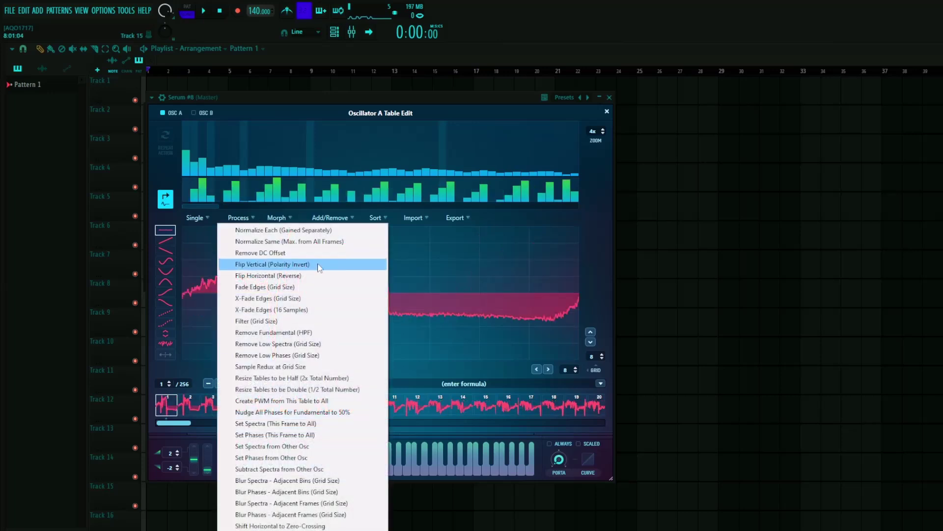
pyautogui.click(310, 275)
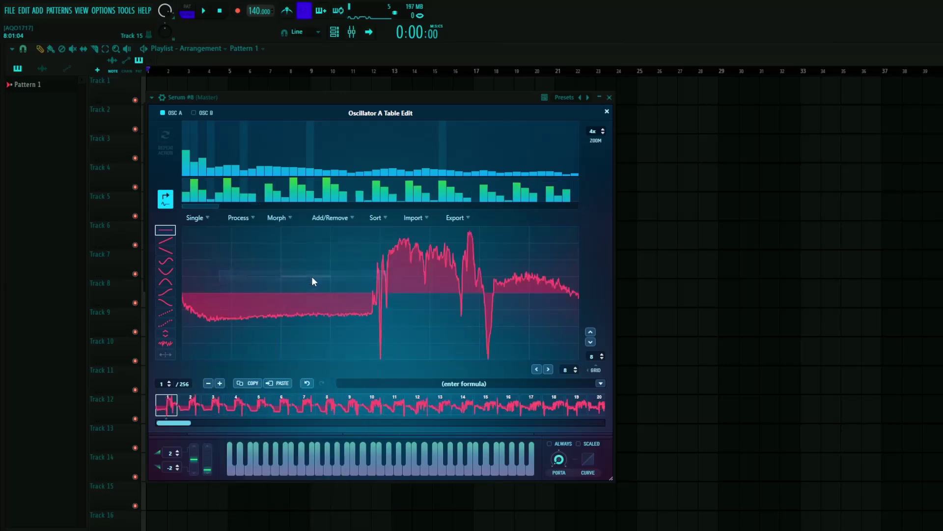
pyautogui.click(607, 112)
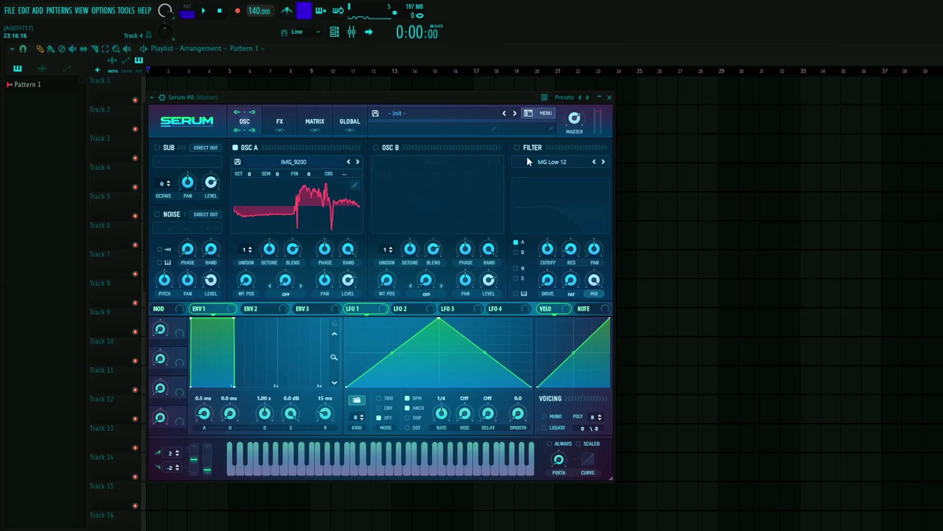
# Enable the filter as Band 24, raise its resonance and adjust its drive and cutoff
pyautogui.click(517, 147)
pyautogui.click(542, 165)
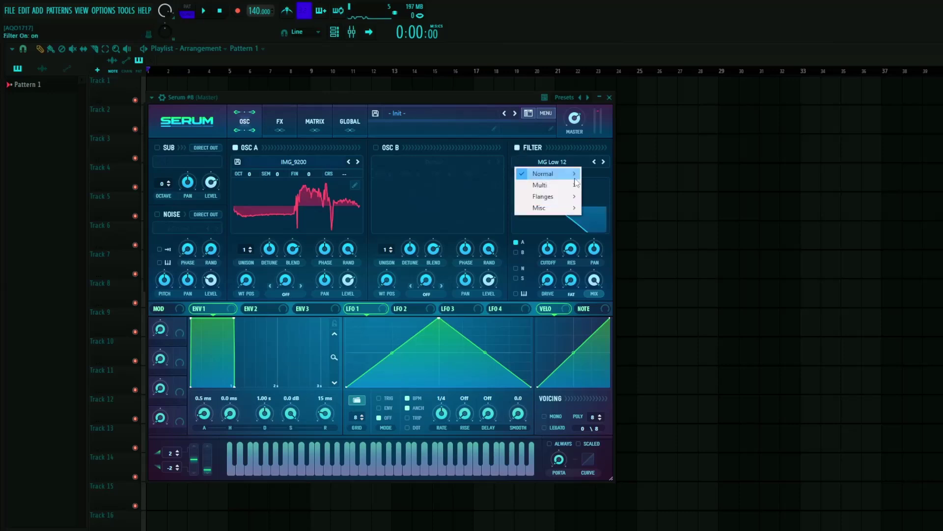
pyautogui.moveTo(561, 174)
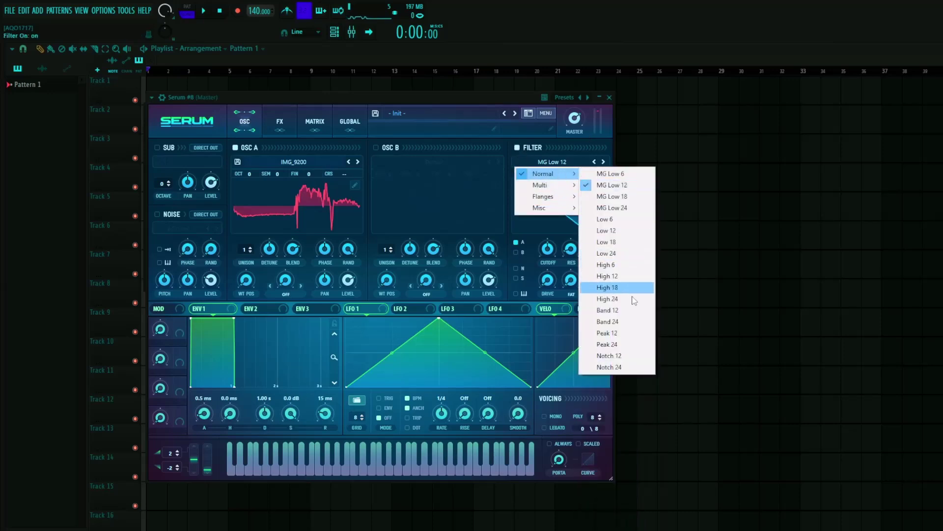
pyautogui.click(609, 323)
pyautogui.moveTo(571, 250); pyautogui.dragTo(571, 211)
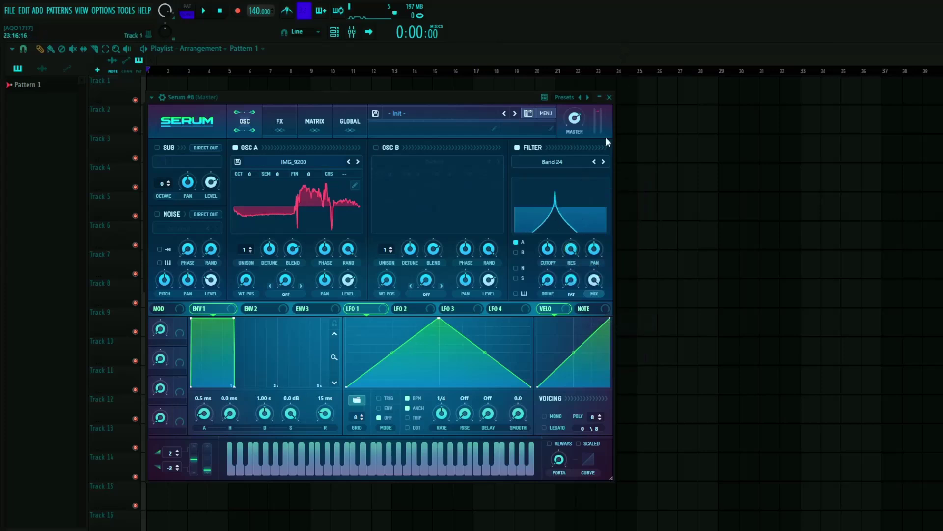
pyautogui.moveTo(544, 290); pyautogui.dragTo(545, 284)
pyautogui.moveTo(547, 250); pyautogui.dragTo(547, 246)
# Set the Serum #8 channel's arpeggiator to range 2, Auto (sustain) chord and 100% gate, and adjust its time
pyautogui.click(162, 96)
pyautogui.click(181, 115)
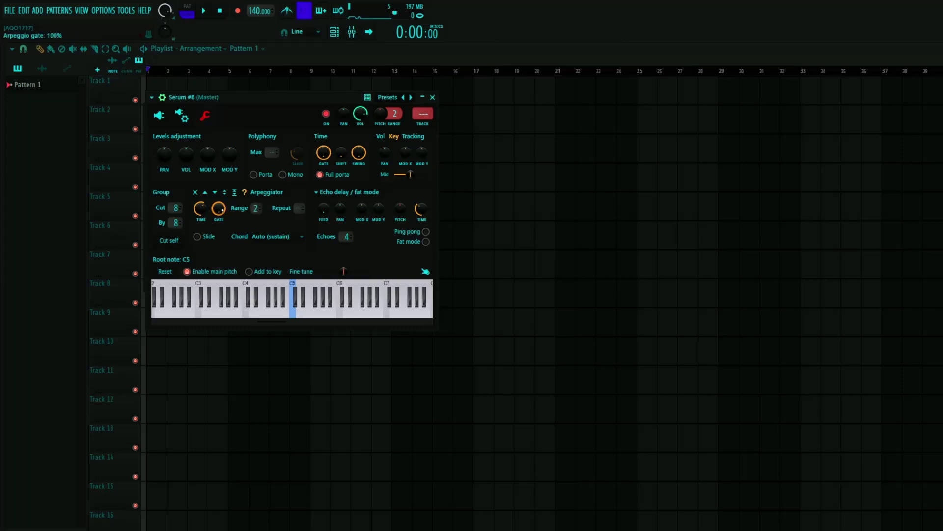
pyautogui.moveTo(200, 208); pyautogui.dragTo(200, 213)
pyautogui.click(433, 97)
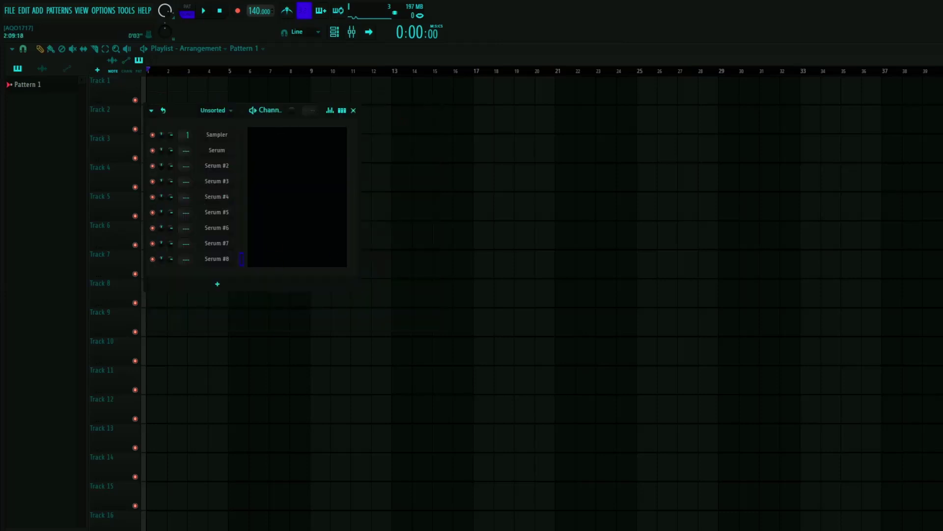
# Add a stacked chord of F4, A4, C5 and E5 at the start of the Serum #8 piano roll
pyautogui.press('F7')
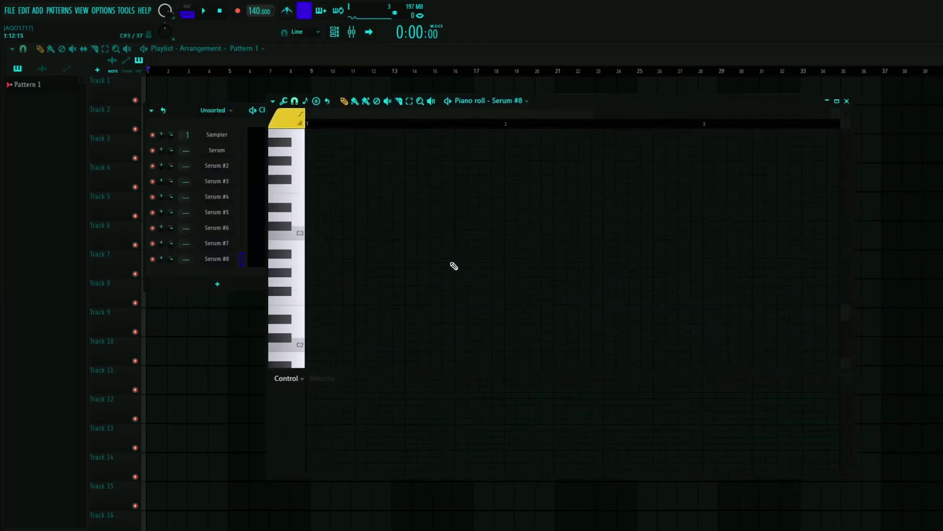
pyautogui.scroll(4, 392, 277)
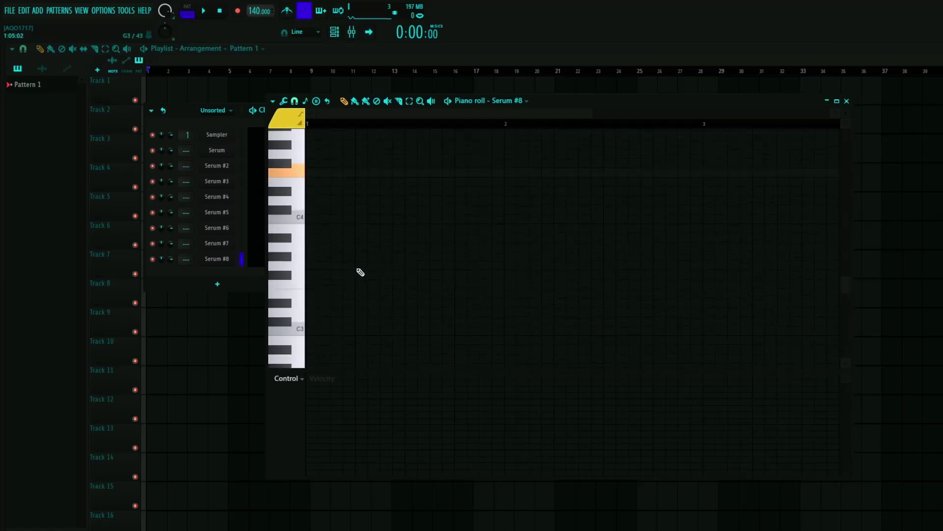
pyautogui.scroll(2, 359, 271)
pyautogui.click(318, 237)
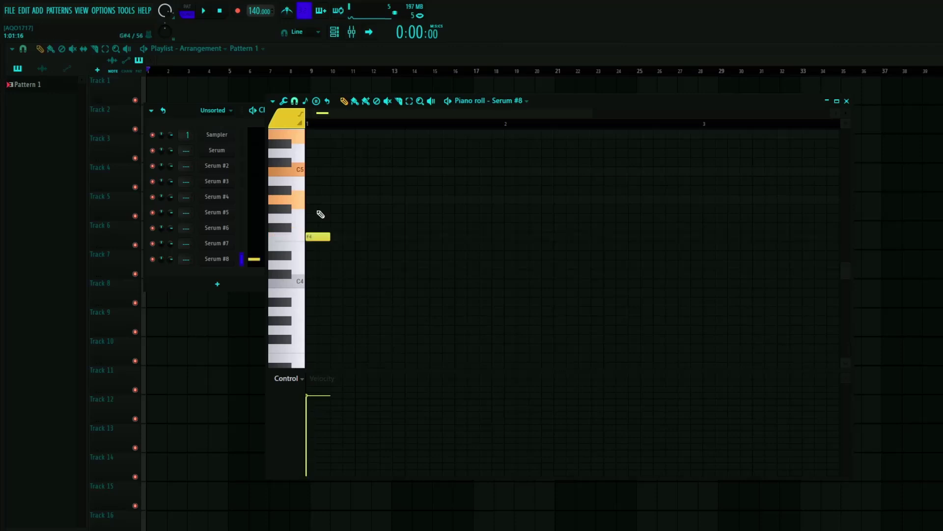
pyautogui.click(318, 199)
pyautogui.click(317, 171)
pyautogui.scroll(4, 295, 245)
pyautogui.click(318, 262)
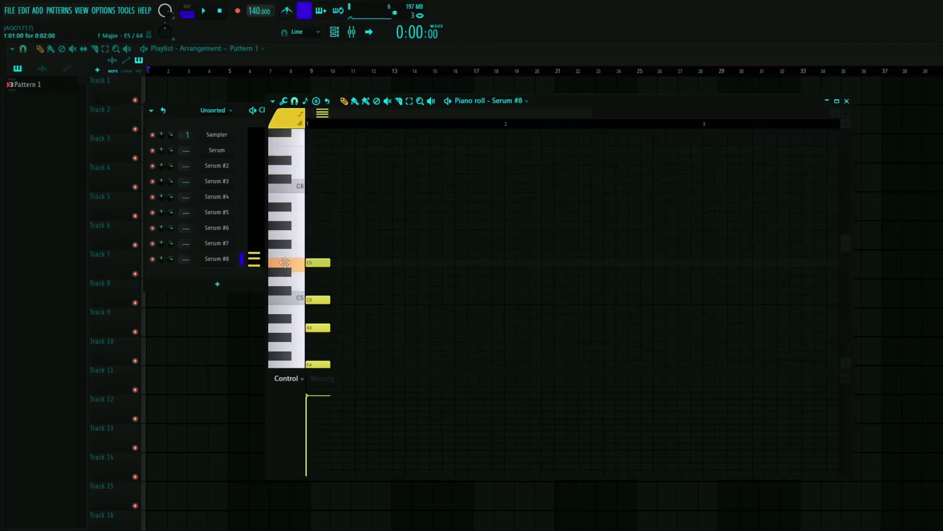
# Extend the Serum #8 chord upward with G5, C6, F6 and A6 and close the piano roll
pyautogui.scroll(1, 320, 265)
pyautogui.click(318, 265)
pyautogui.click(318, 220)
pyautogui.scroll(3, 316, 257)
pyautogui.click(315, 269)
pyautogui.click(317, 232)
pyautogui.click(847, 101)
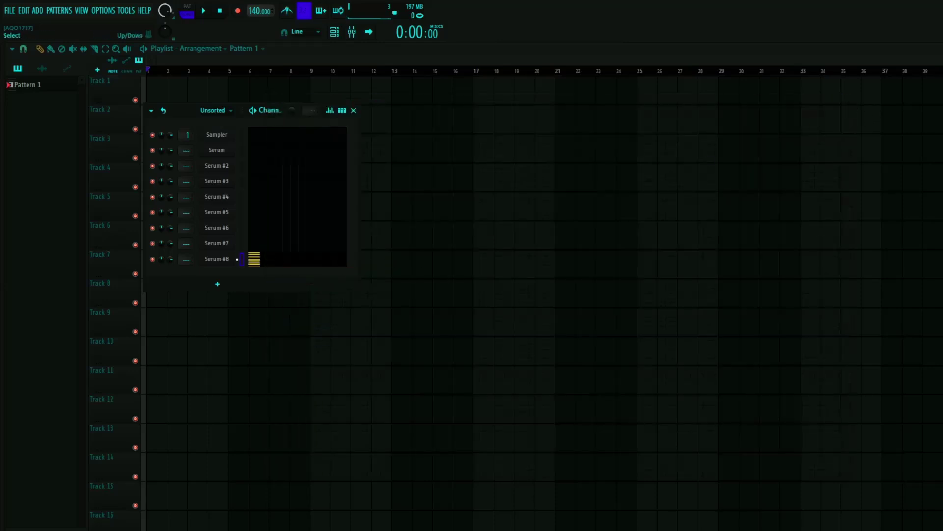
# Raise Serum #8's filter cutoff and play the chord in pattern mode
pyautogui.click(231, 259)
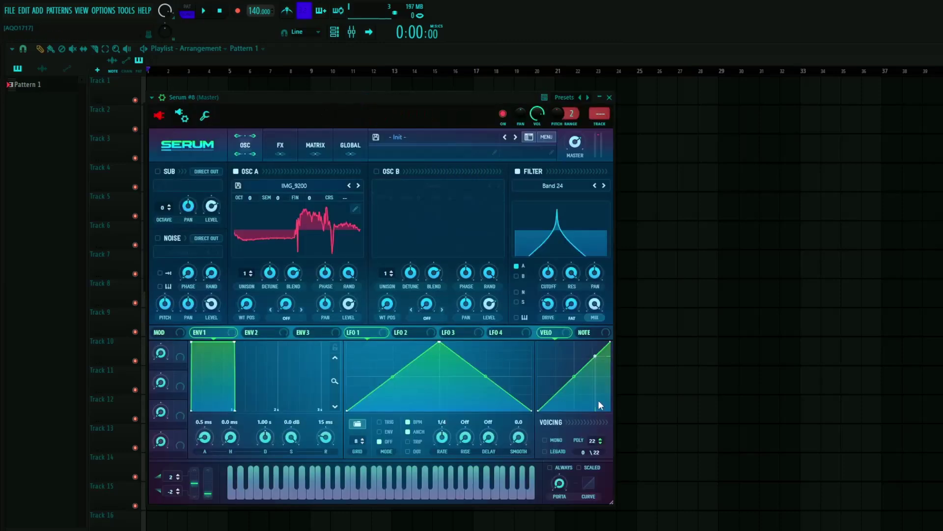
pyautogui.moveTo(549, 273)
pyautogui.mouseDown()
pyautogui.moveTo(556, 258)
pyautogui.moveTo(549, 270)
pyautogui.moveTo(548, 256)
pyautogui.mouseUp()
pyautogui.click(187, 10)
pyautogui.click(203, 10)
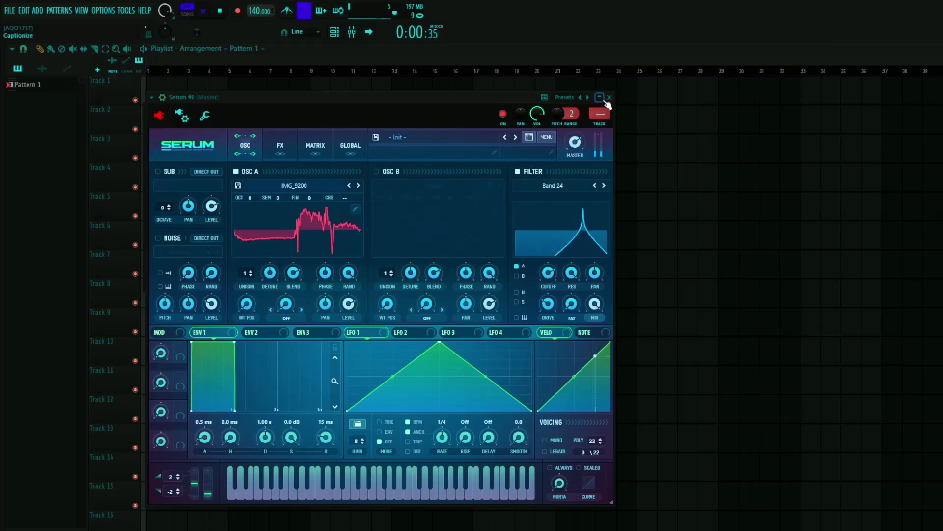
# Lengthen all the Serum #8 chord notes to two bars and restart playback
pyautogui.click(609, 98)
pyautogui.click(295, 263)
pyautogui.press('space')
pyautogui.hotkey('ctrl', 'a')
pyautogui.moveTo(331, 232); pyautogui.dragTo(701, 230)
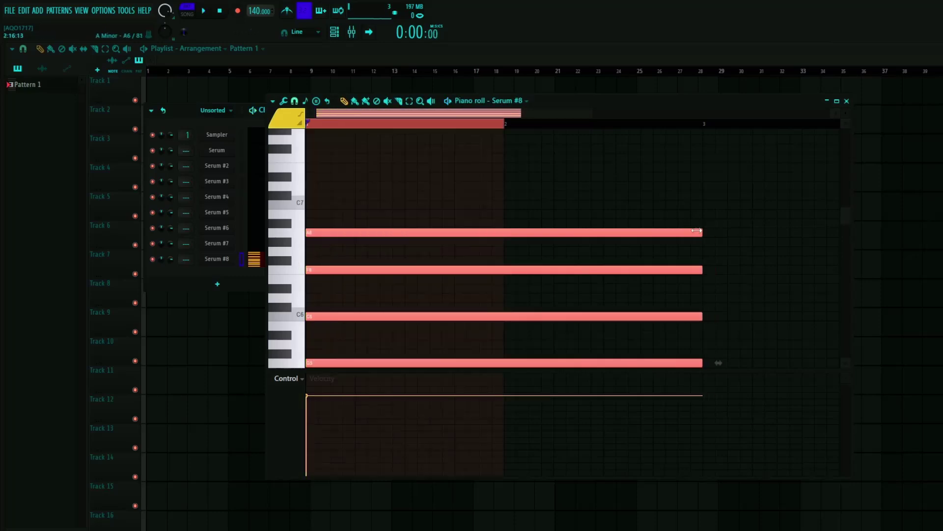
pyautogui.press('space')
pyautogui.click(847, 101)
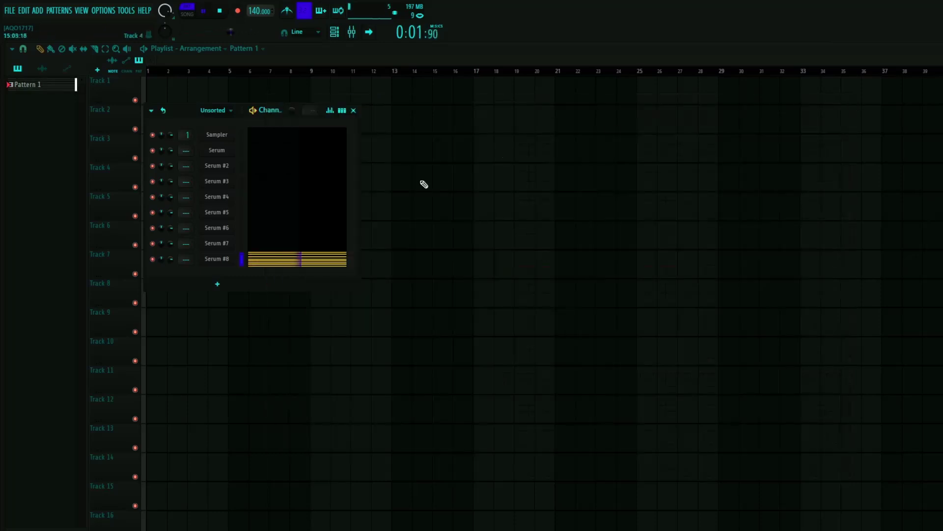
# Enable the hall reverb in Serum #8 and set its mix to 48%
pyautogui.click(222, 260)
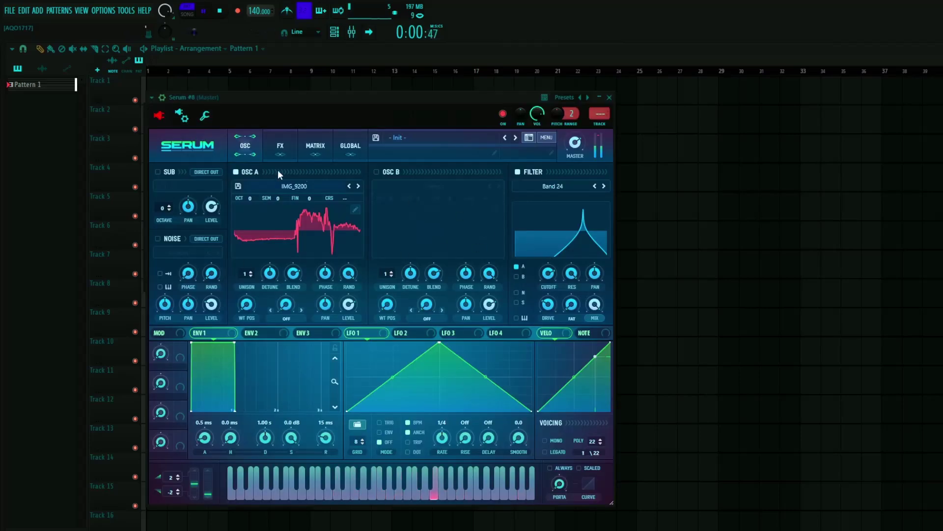
pyautogui.click(281, 147)
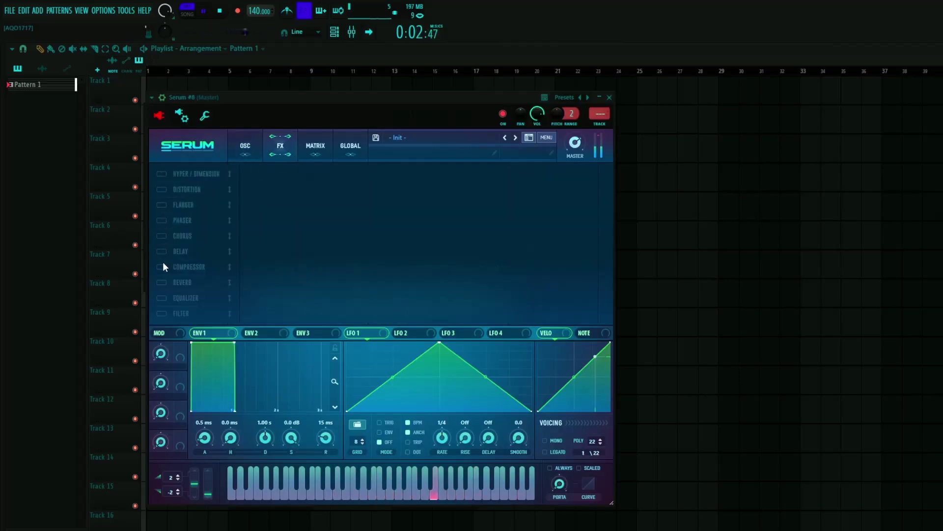
pyautogui.click(162, 282)
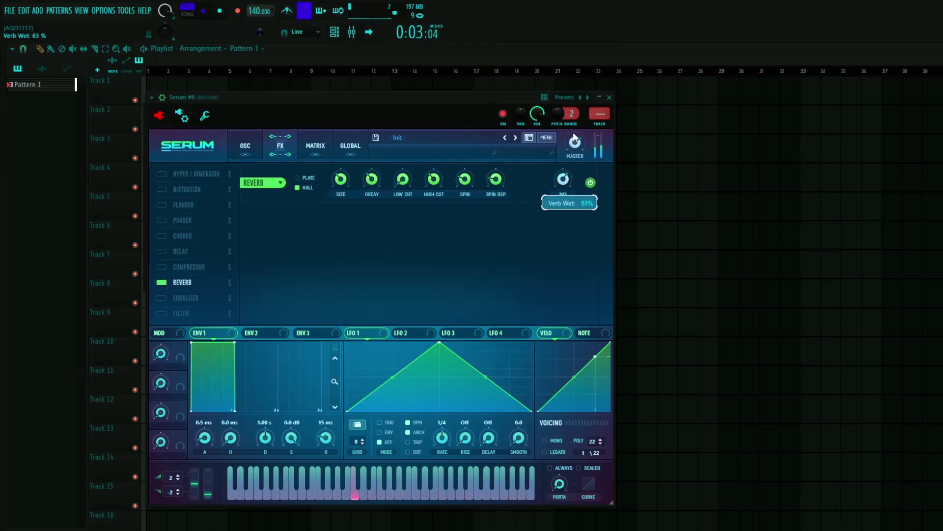
pyautogui.moveTo(341, 184)
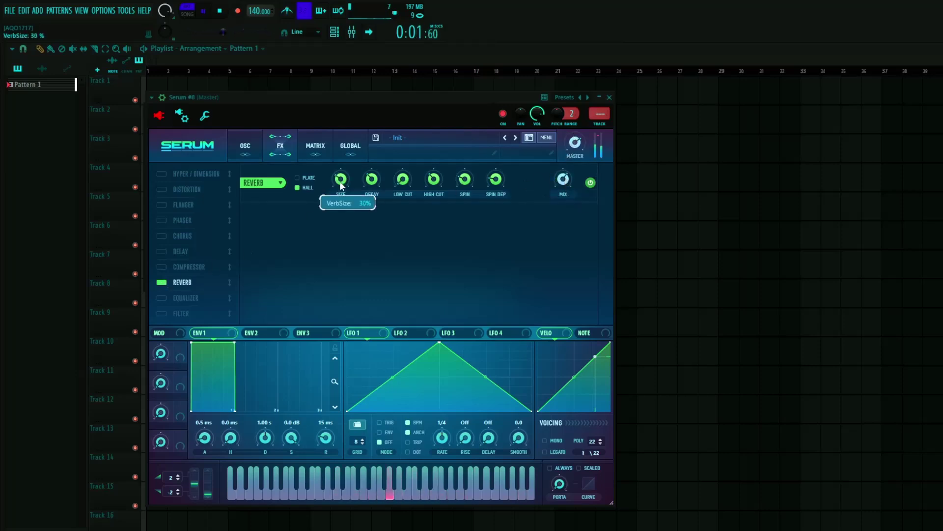
pyautogui.moveTo(565, 187)
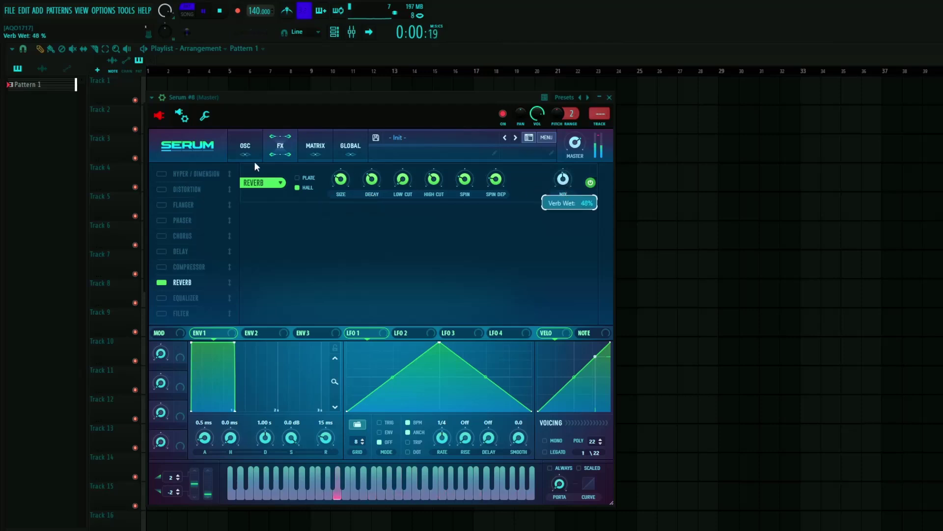
# Raise oscillator A's wavetable position and set the filter cutoff to about 4045 Hz
pyautogui.click(252, 147)
pyautogui.moveTo(246, 304); pyautogui.dragTo(255, 264)
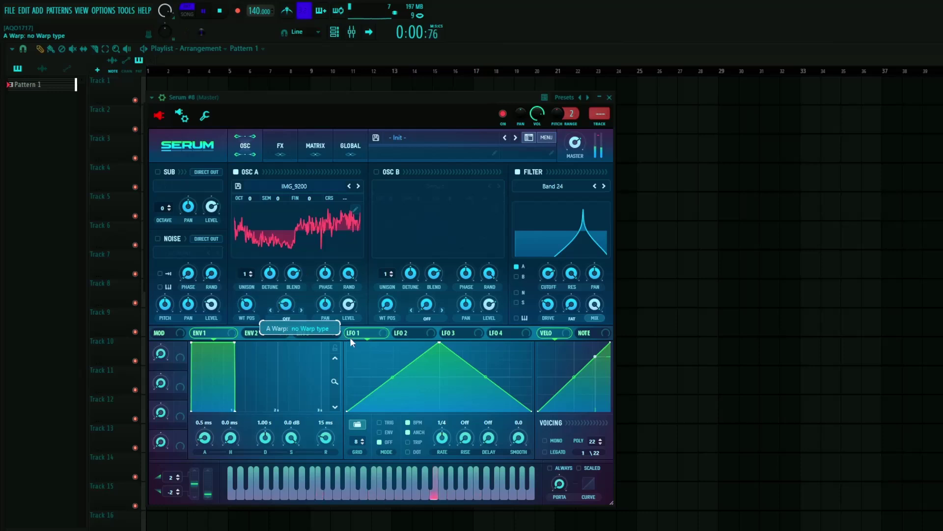
pyautogui.moveTo(549, 274); pyautogui.dragTo(554, 279)
# Set the reverb mix to 43%, return to the oscillator view and stop playback
pyautogui.click(274, 151)
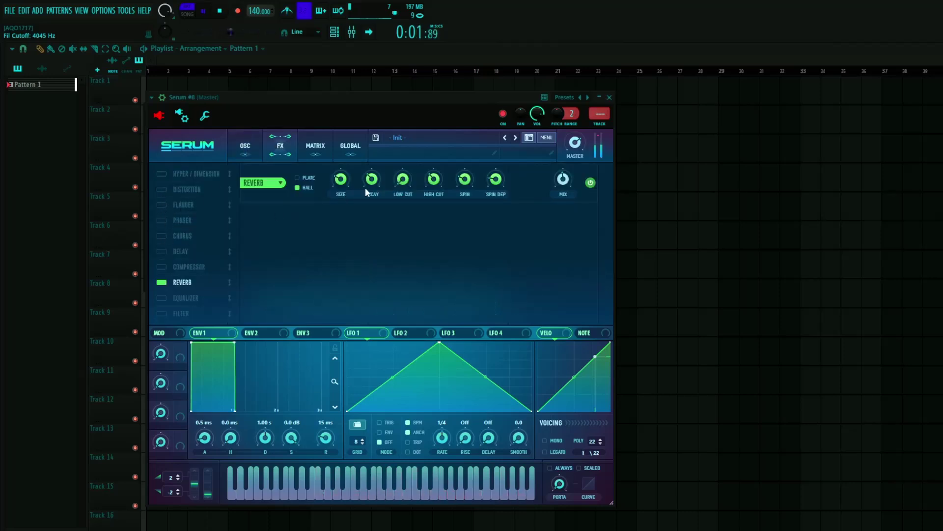
pyautogui.moveTo(569, 170)
pyautogui.moveTo(569, 178); pyautogui.dragTo(562, 190)
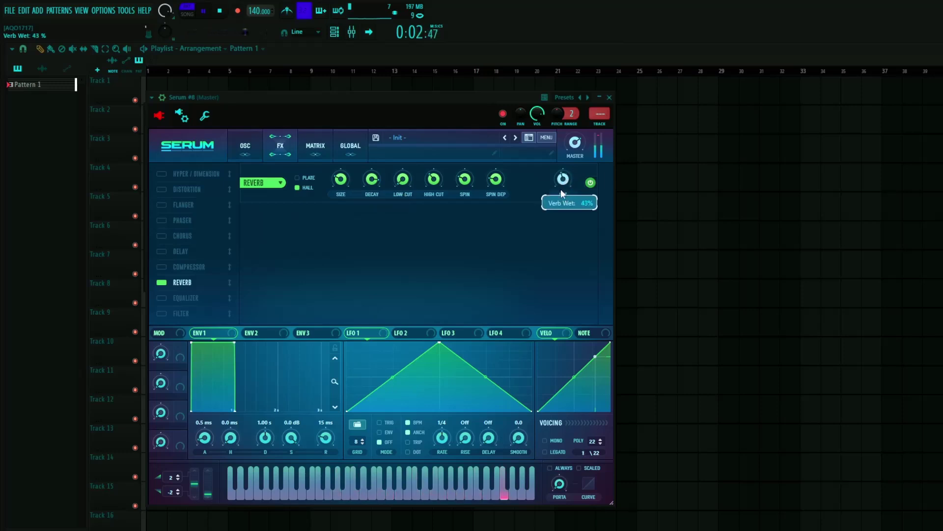
pyautogui.click(246, 148)
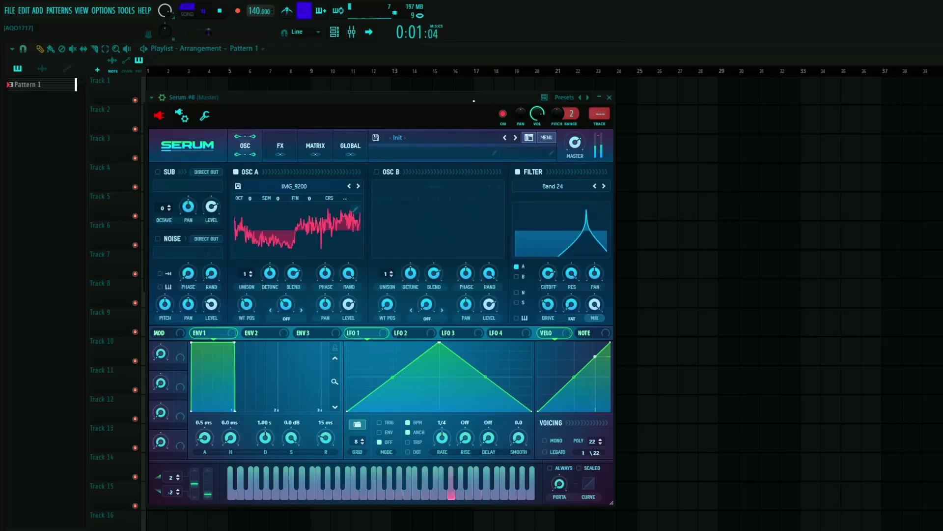
pyautogui.click(219, 16)
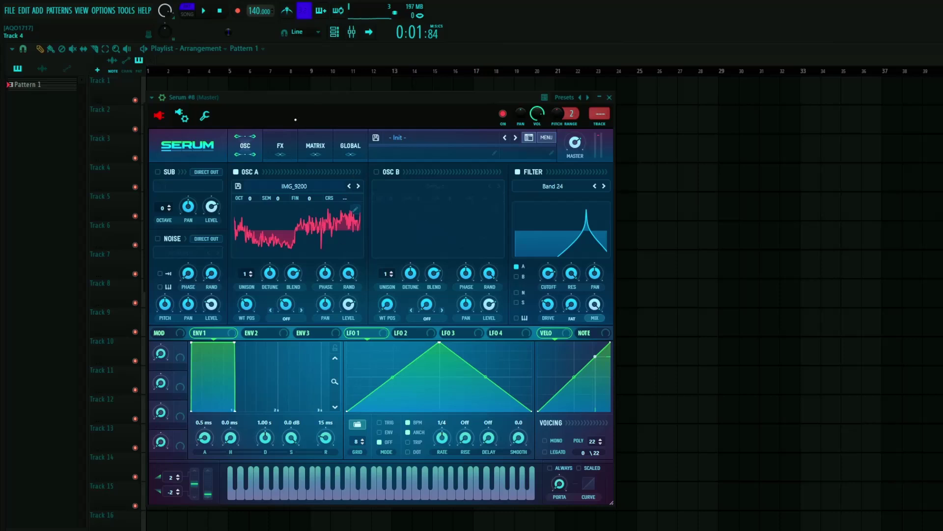
# Change oscillator A's wavetable position and set its warp to Remap 1 with the basic flat 50 shape
pyautogui.moveTo(252, 303); pyautogui.dragTo(264, 344)
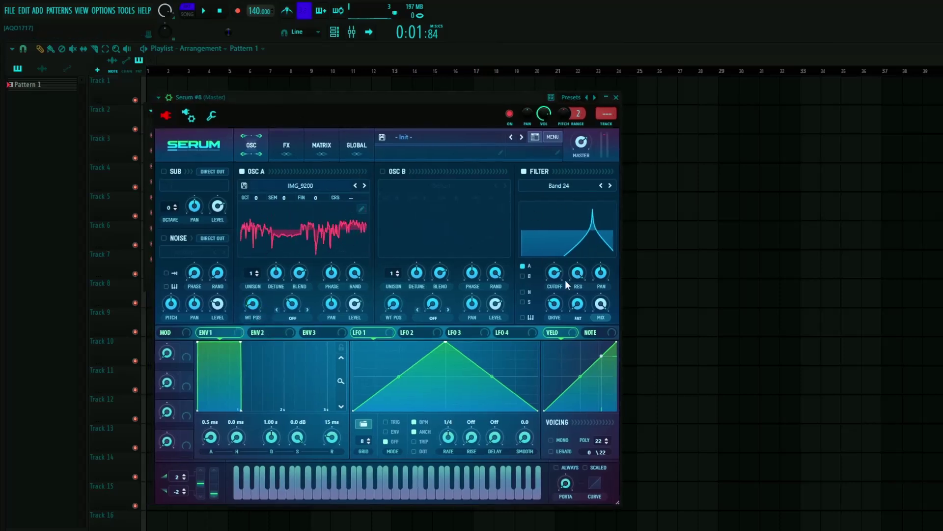
pyautogui.click(298, 319)
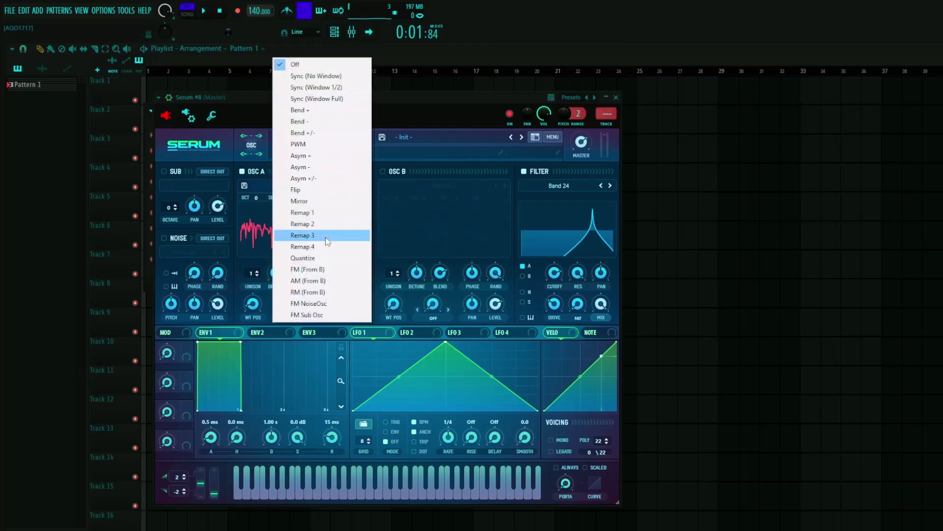
pyautogui.click(302, 213)
pyautogui.click(307, 299)
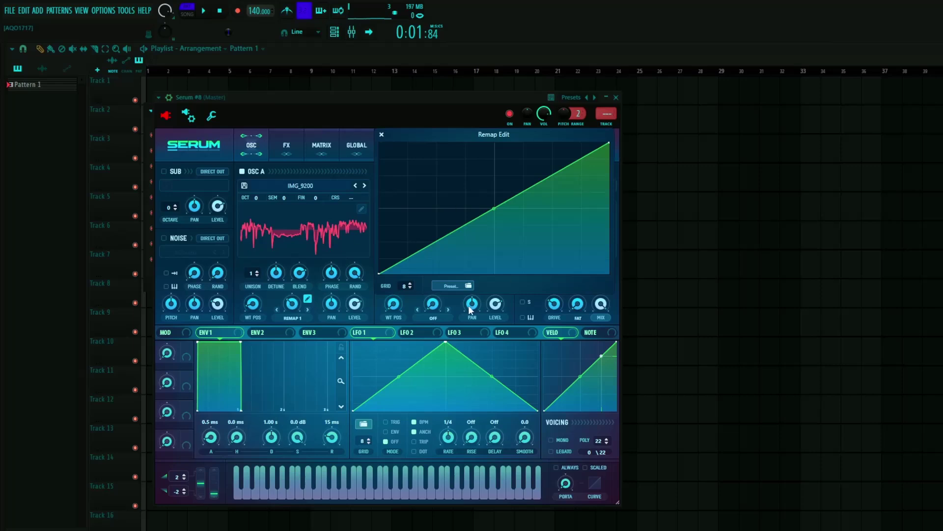
pyautogui.click(453, 285)
pyautogui.moveTo(472, 289)
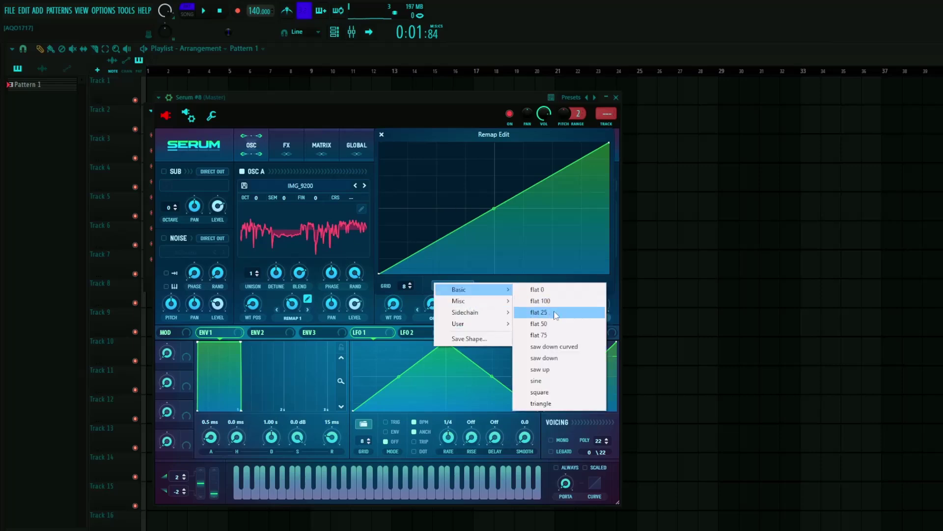
pyautogui.click(558, 323)
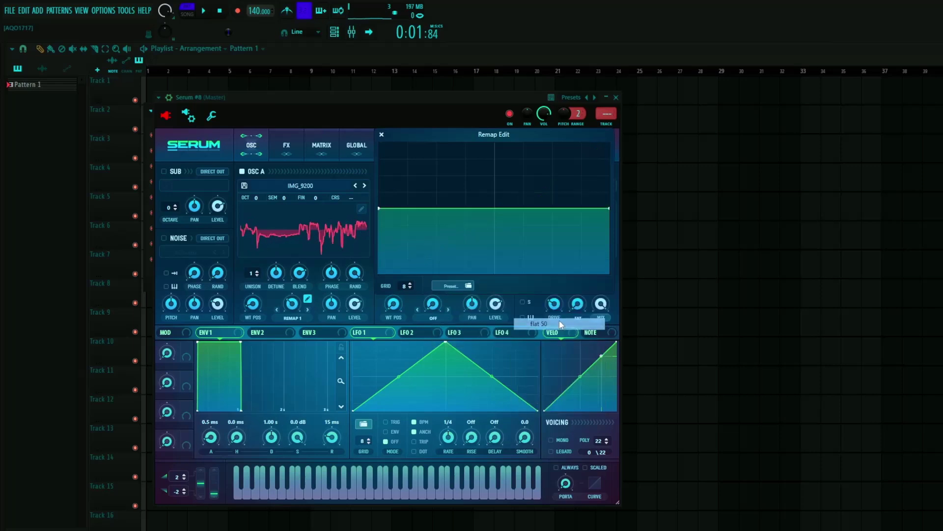
pyautogui.click(381, 134)
# Play the pattern and set oscillator A's wavetable position to 93
pyautogui.moveTo(383, 96); pyautogui.dragTo(520, 90)
pyautogui.press('space')
pyautogui.moveTo(437, 266)
pyautogui.mouseDown()
pyautogui.moveTo(443, 229)
pyautogui.moveTo(445, 368)
pyautogui.moveTo(434, 273)
pyautogui.mouseUp()
pyautogui.moveTo(389, 297); pyautogui.dragTo(397, 273)
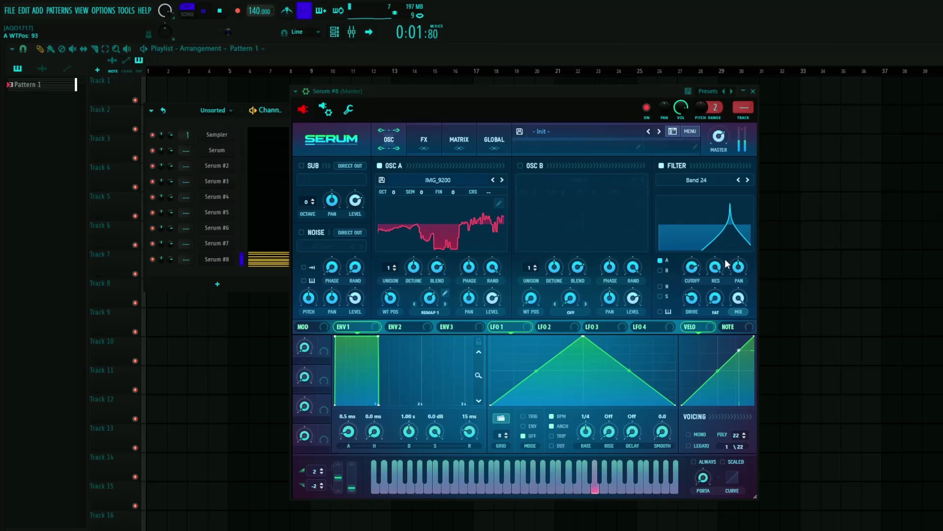
# Lower the Band 24 filter's resonance and cutoff, set Fat to 31%, and stop playback
pyautogui.moveTo(718, 268); pyautogui.dragTo(736, 382)
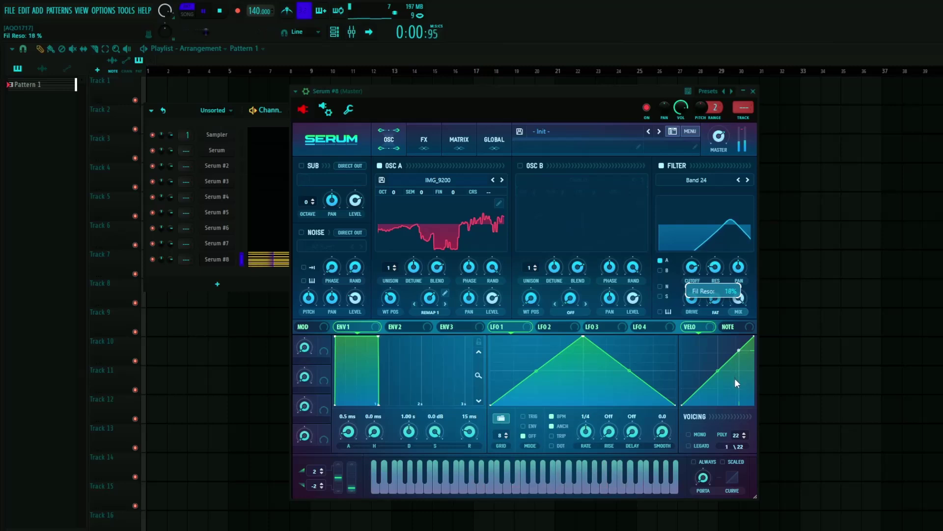
pyautogui.moveTo(692, 268); pyautogui.dragTo(702, 292)
pyautogui.moveTo(715, 267); pyautogui.dragTo(715, 266)
pyautogui.moveTo(716, 298); pyautogui.dragTo(722, 258)
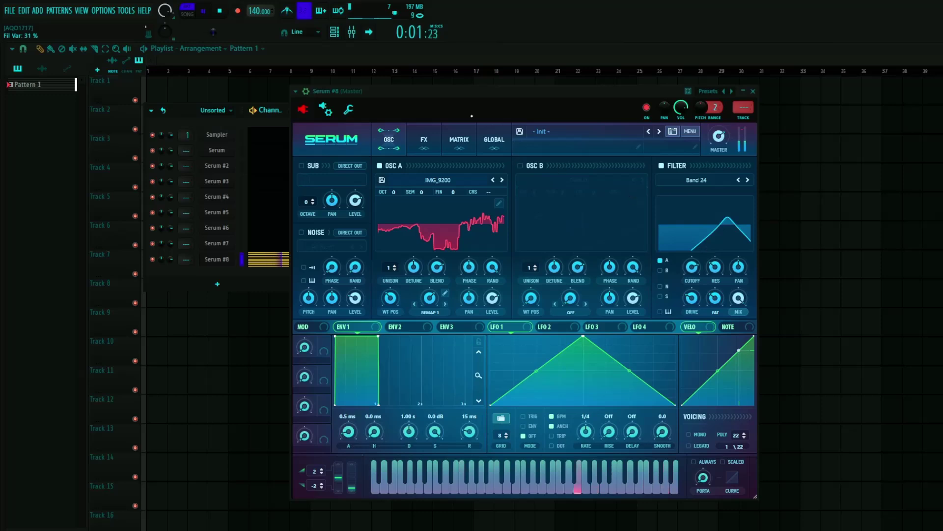
pyautogui.click(220, 11)
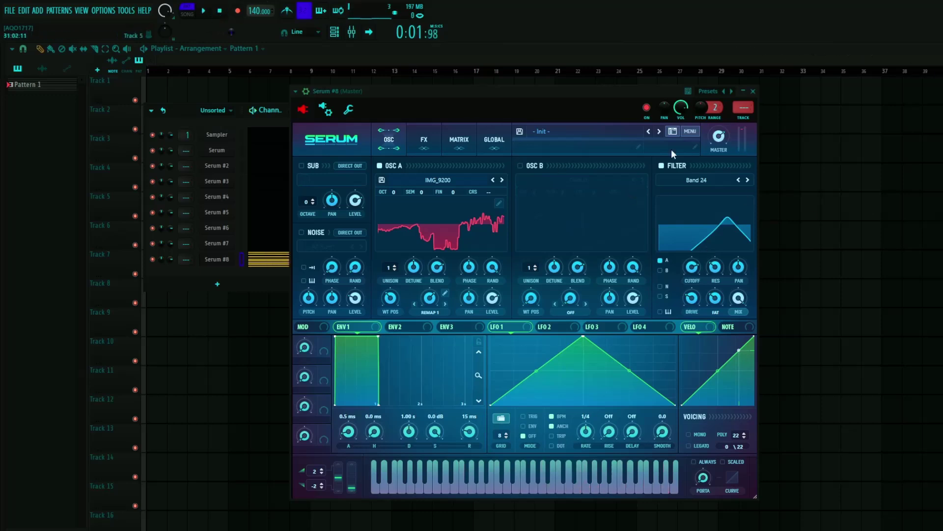
# Shorten the Serum #8 channel's arpeggio time to 0:05 while the pattern plays
pyautogui.click(325, 109)
pyautogui.click(349, 109)
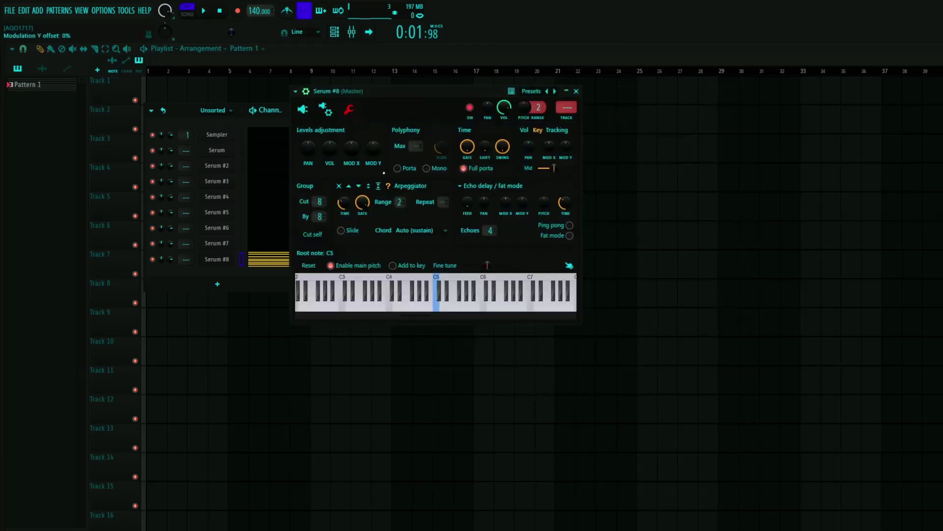
pyautogui.moveTo(324, 93); pyautogui.dragTo(336, 99)
pyautogui.press('space')
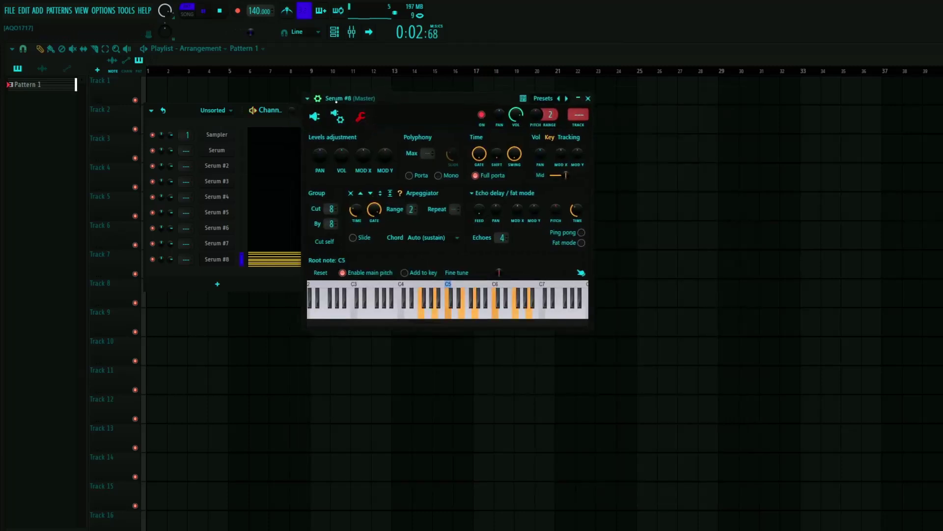
pyautogui.moveTo(357, 209); pyautogui.dragTo(357, 202)
pyautogui.moveTo(357, 209); pyautogui.dragTo(357, 212)
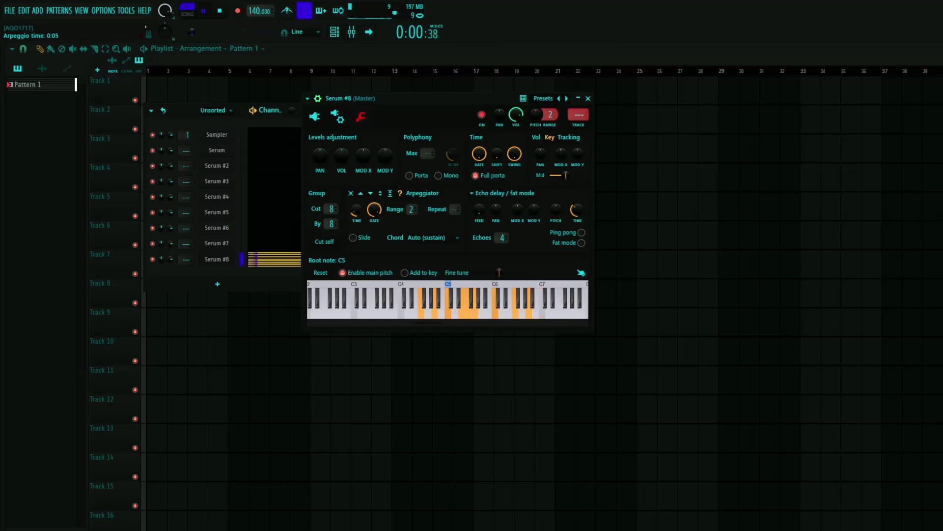
# Set the arpeggiator range to 3 octaves, stop playback and return to the synth interface
pyautogui.moveTo(374, 209); pyautogui.dragTo(374, 208)
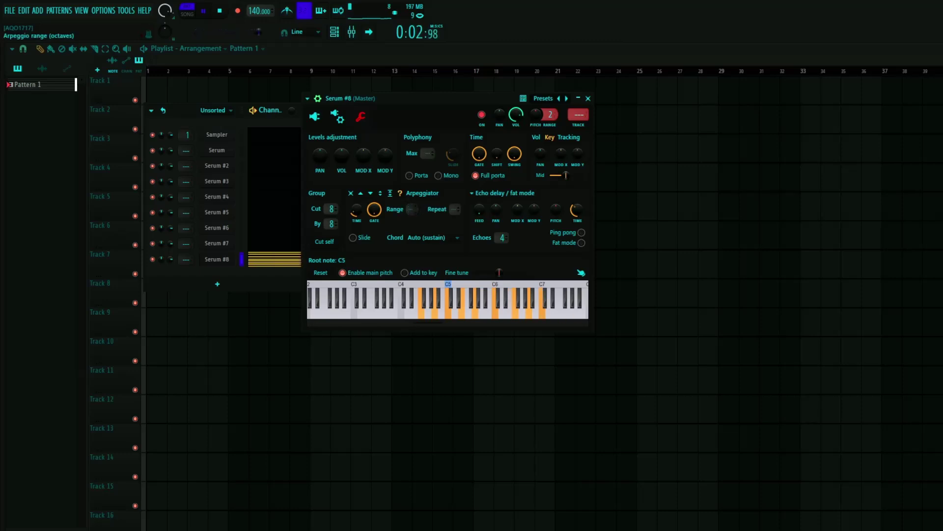
pyautogui.scroll(3, 410, 209)
pyautogui.press('space')
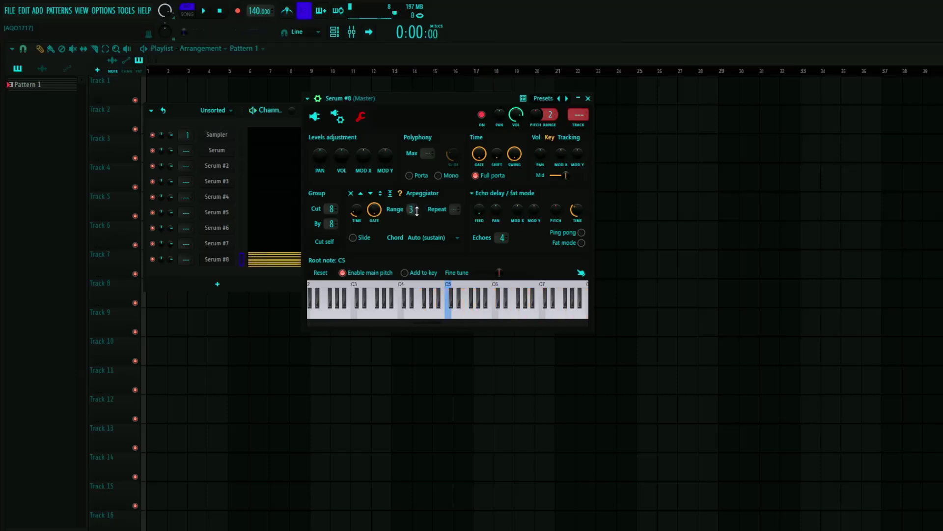
pyautogui.click(314, 117)
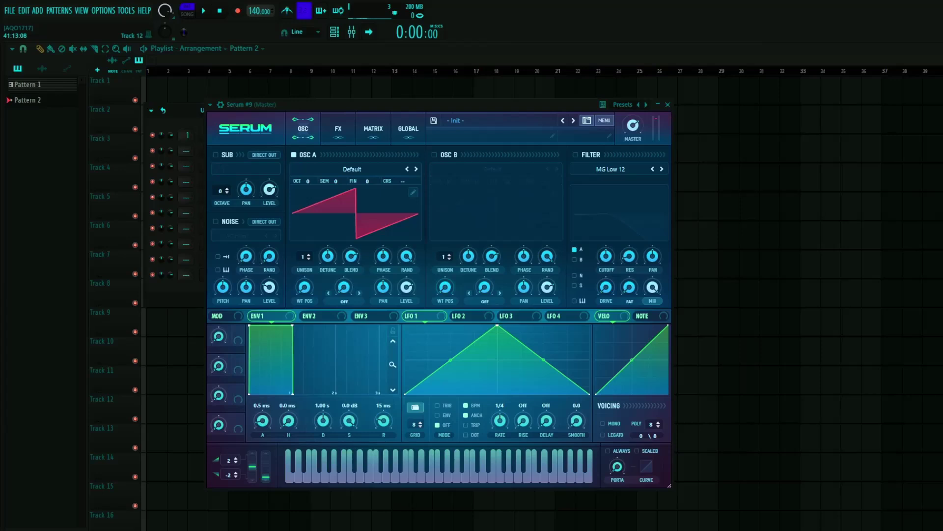
# Load the IMG_9200 image into oscillator A, remove the table's DC offset and shift its frames horizontally to the zero-crossing
pyautogui.moveTo(400, 243); pyautogui.dragTo(356, 225)
pyautogui.click(413, 192)
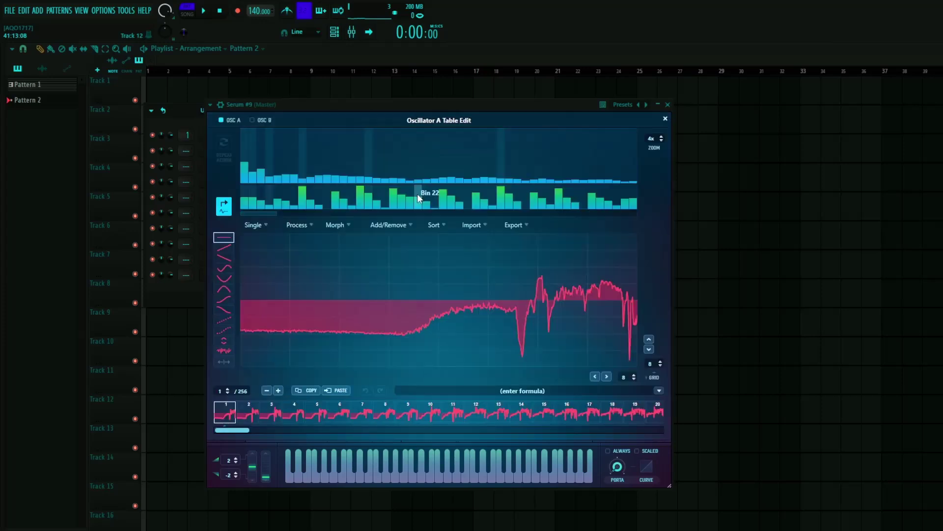
pyautogui.click(297, 224)
pyautogui.click(325, 258)
pyautogui.click(298, 225)
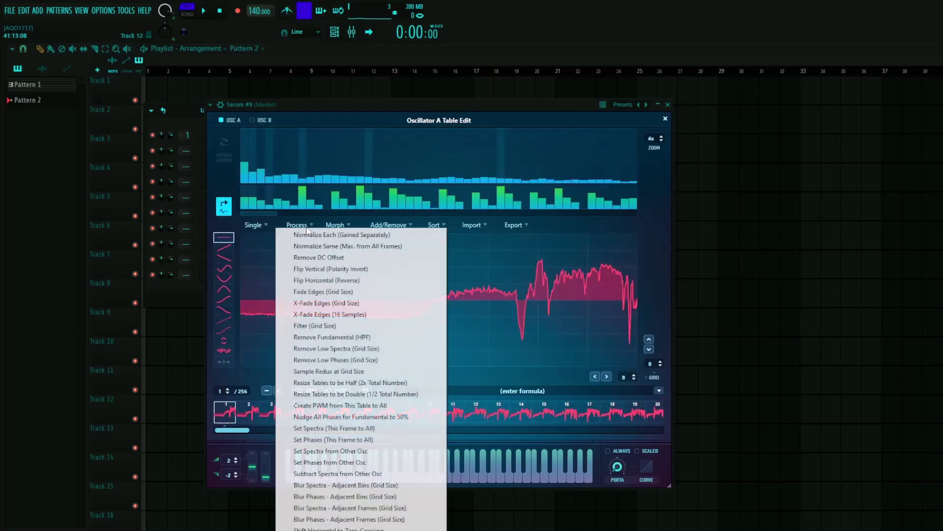
pyautogui.click(298, 224)
pyautogui.click(299, 223)
pyautogui.click(343, 529)
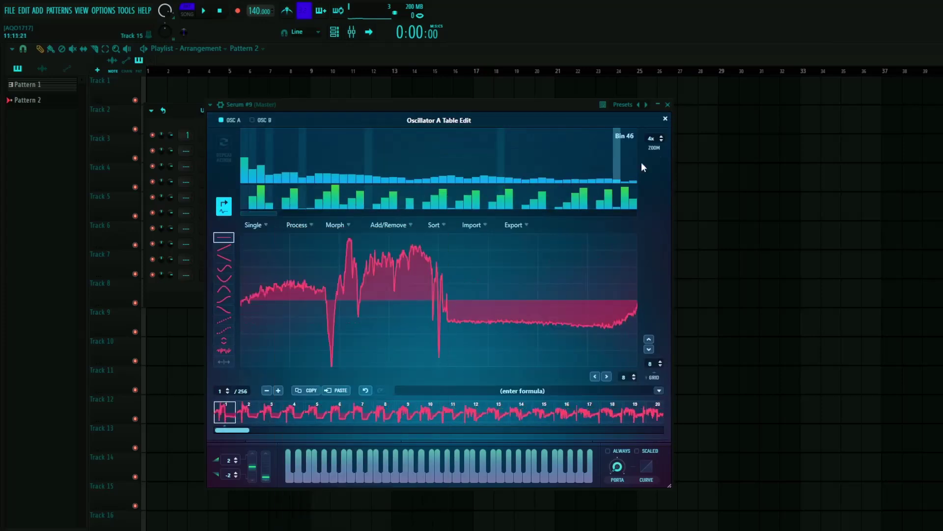
pyautogui.click(666, 118)
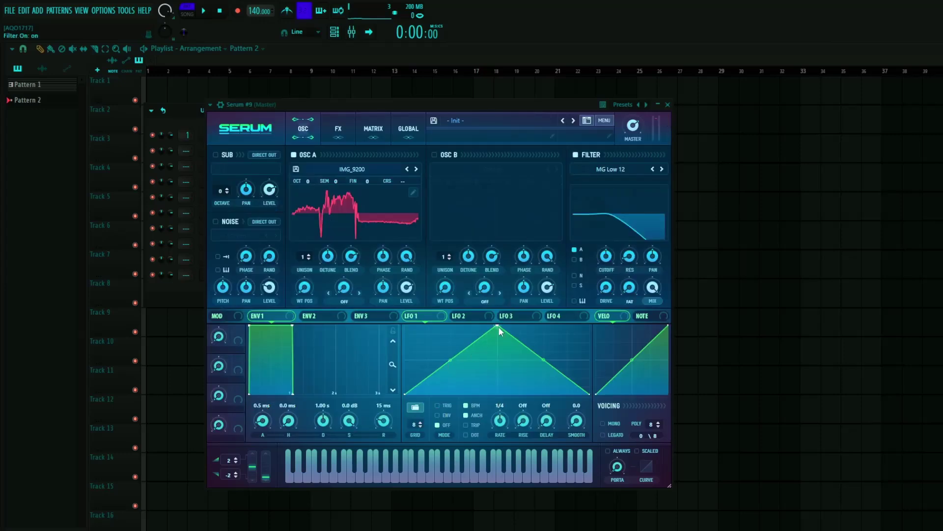
# Shape LFO 1 as a falling curve in envelope mode and modulate the MG Low 12 filter's lowered cutoff by about 49
pyautogui.moveTo(498, 327); pyautogui.dragTo(405, 325)
pyautogui.moveTo(497, 378); pyautogui.dragTo(487, 366)
pyautogui.moveTo(608, 258)
pyautogui.mouseDown()
pyautogui.moveTo(608, 268)
pyautogui.moveTo(606, 225)
pyautogui.moveTo(607, 267)
pyautogui.moveTo(602, 259)
pyautogui.moveTo(613, 274)
pyautogui.mouseUp()
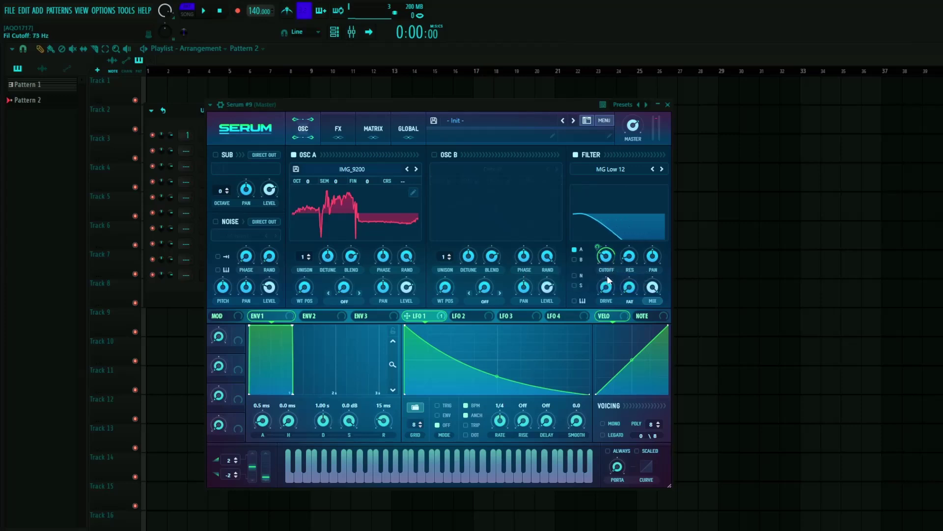
pyautogui.moveTo(597, 256); pyautogui.dragTo(594, 276)
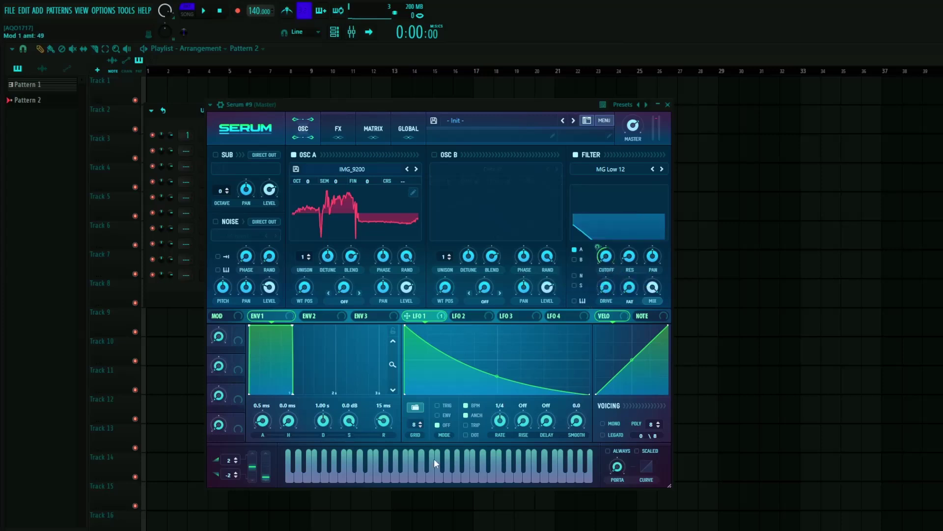
pyautogui.click(437, 415)
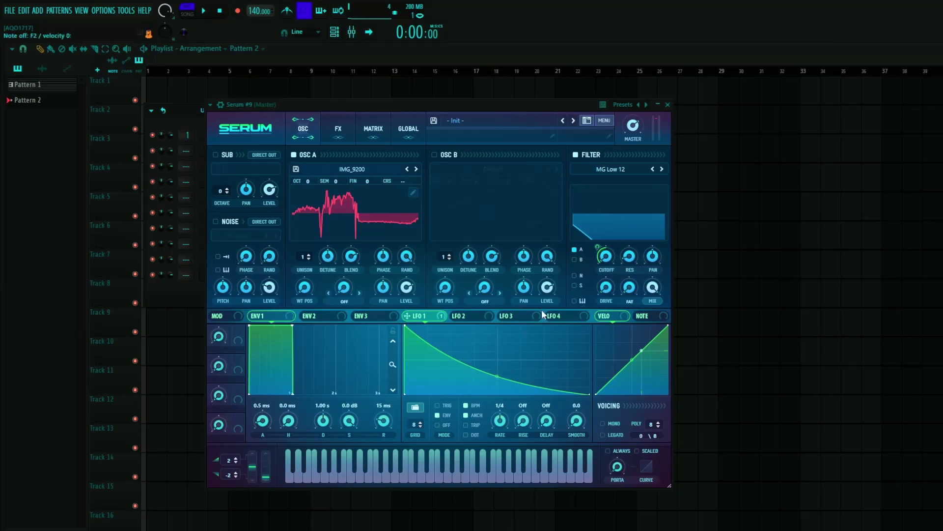
pyautogui.moveTo(606, 256)
pyautogui.mouseDown()
pyautogui.moveTo(602, 229)
pyautogui.moveTo(599, 239)
pyautogui.mouseUp()
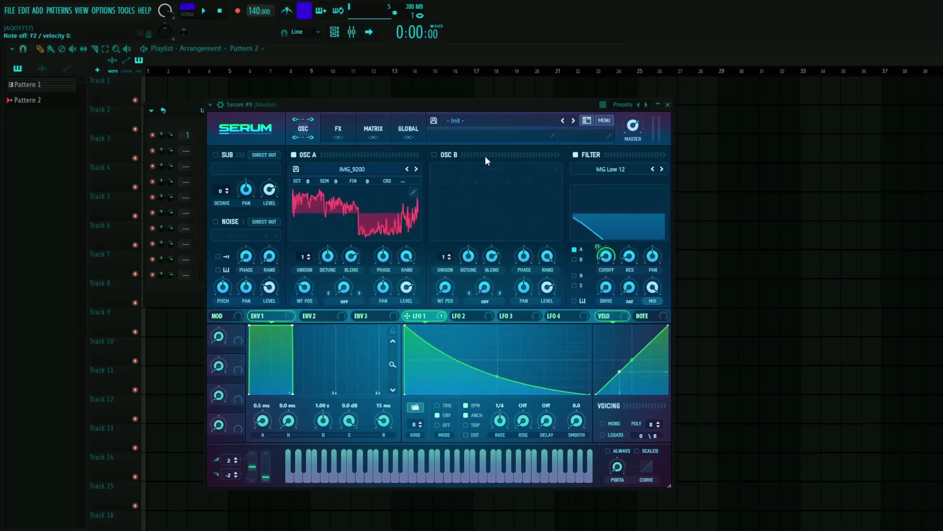
# Copy oscillator A to oscillator B, shift B's wavetable position and lower its level to 45%
pyautogui.click(612, 121)
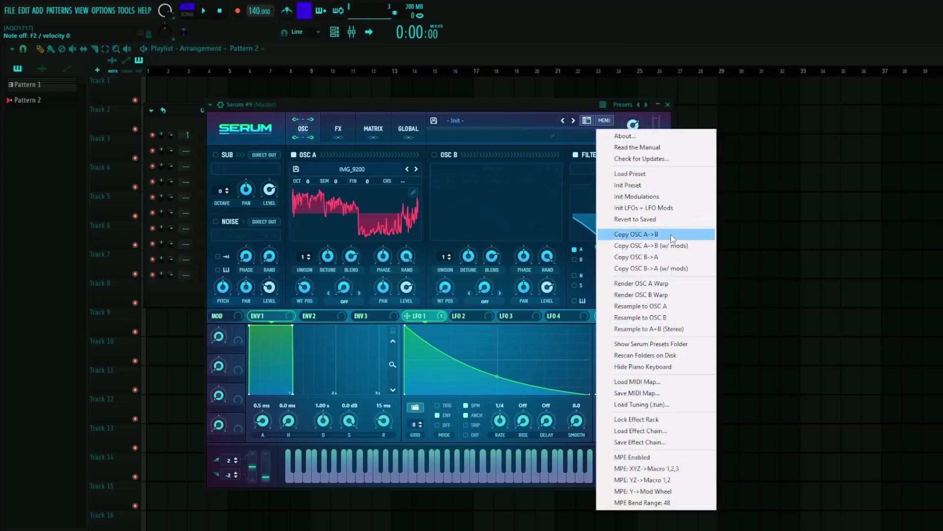
pyautogui.click(653, 234)
pyautogui.moveTo(445, 287); pyautogui.dragTo(444, 310)
pyautogui.moveTo(537, 311); pyautogui.dragTo(538, 315)
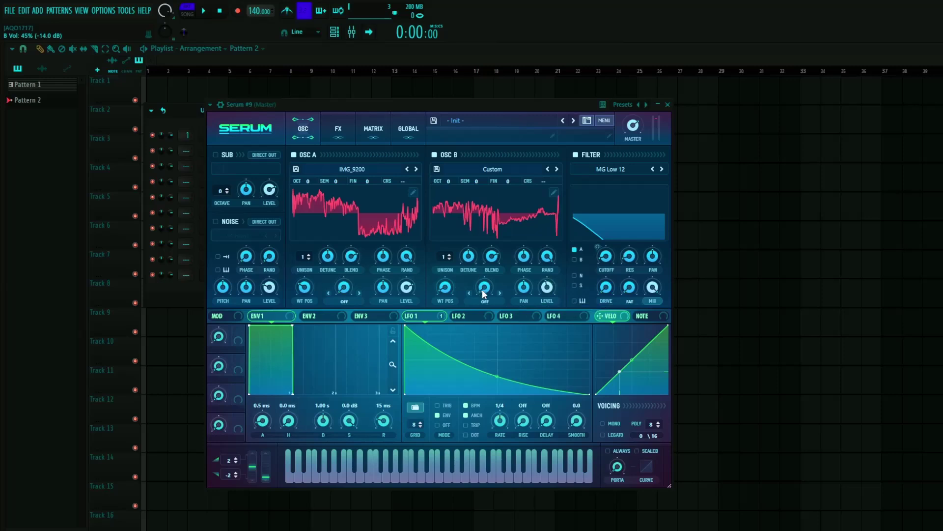
# Set oscillator B's warp mode to Bend + at 87% and transpose it up 7 semitones
pyautogui.click(485, 301)
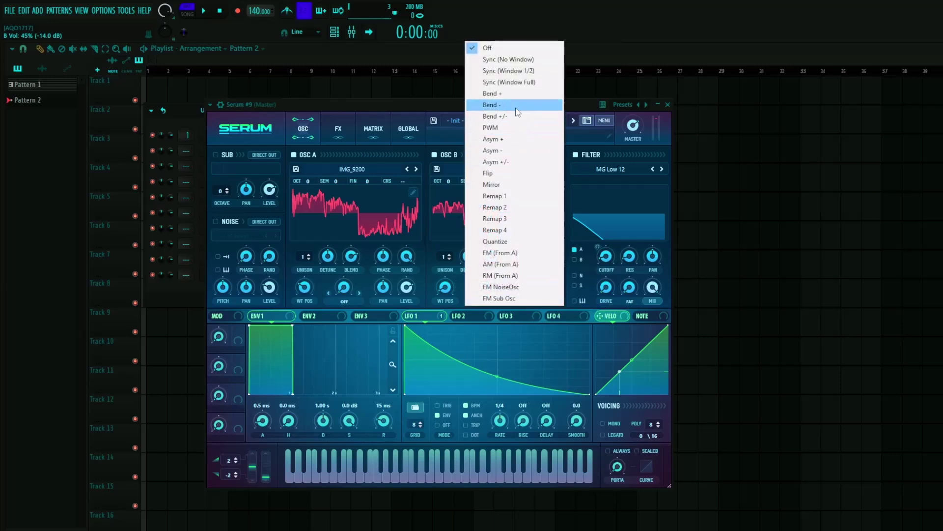
pyautogui.click(511, 94)
pyautogui.moveTo(485, 287); pyautogui.dragTo(506, 207)
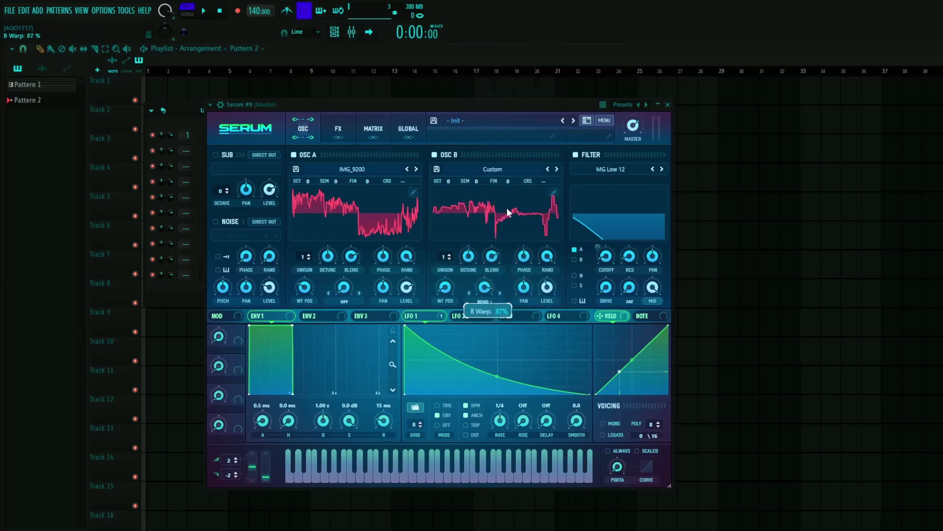
pyautogui.moveTo(462, 182); pyautogui.dragTo(497, 154)
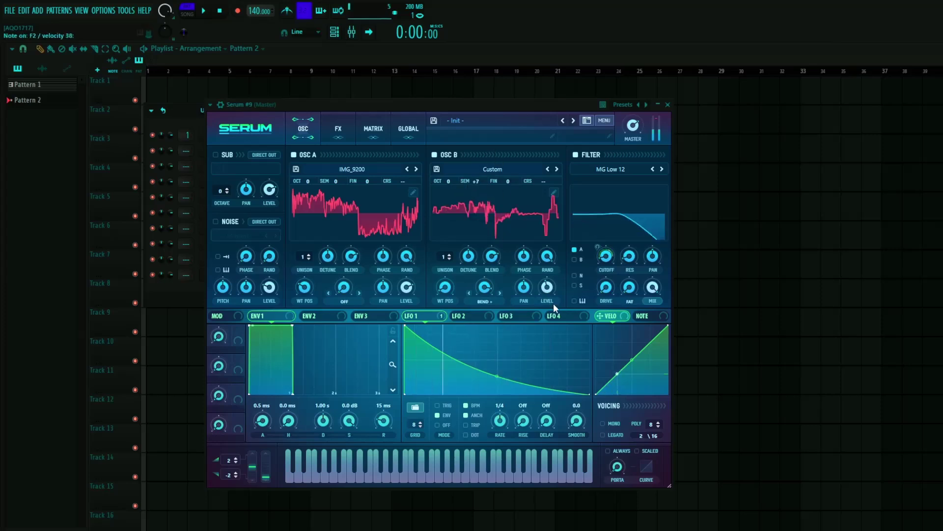
# Modulate oscillator B's level with LFO 1 at an amount of about 50 and change its wavetable position
pyautogui.click(574, 260)
pyautogui.moveTo(408, 316); pyautogui.dragTo(549, 246)
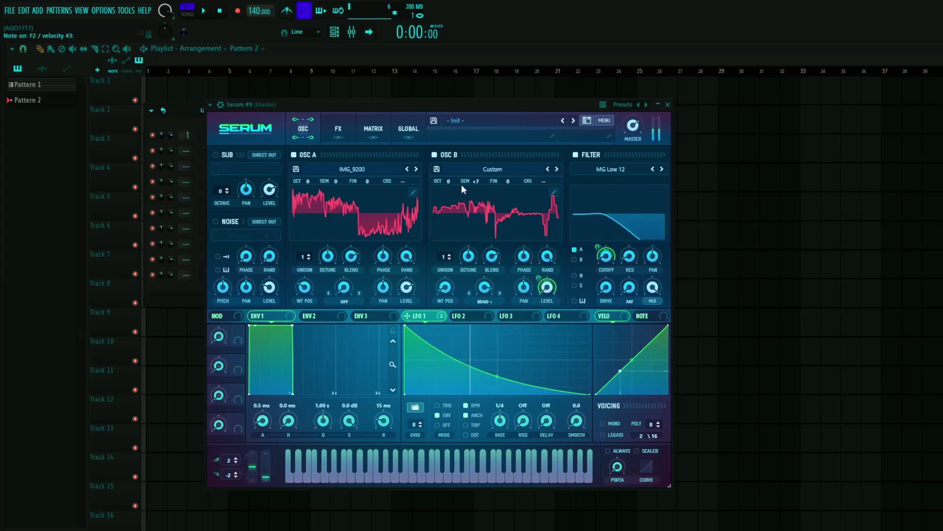
pyautogui.moveTo(546, 285); pyautogui.dragTo(536, 300)
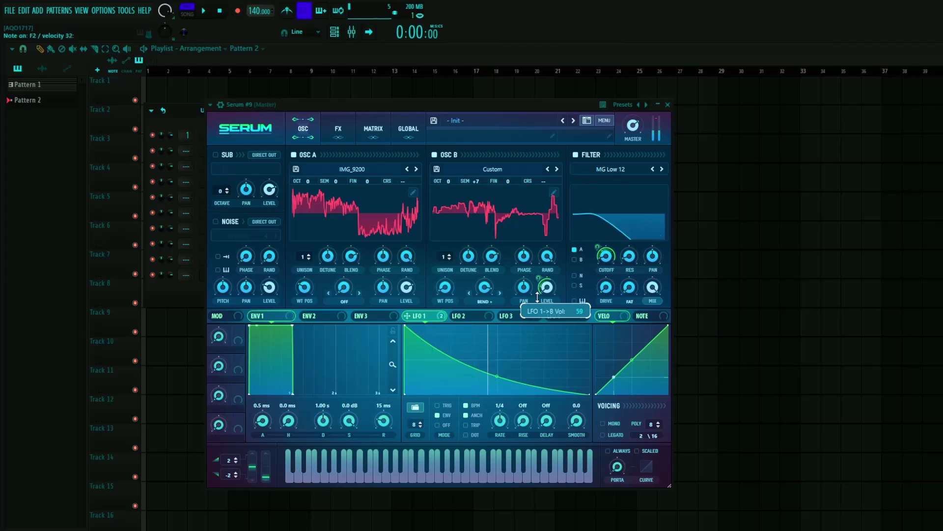
pyautogui.moveTo(457, 293); pyautogui.dragTo(447, 270)
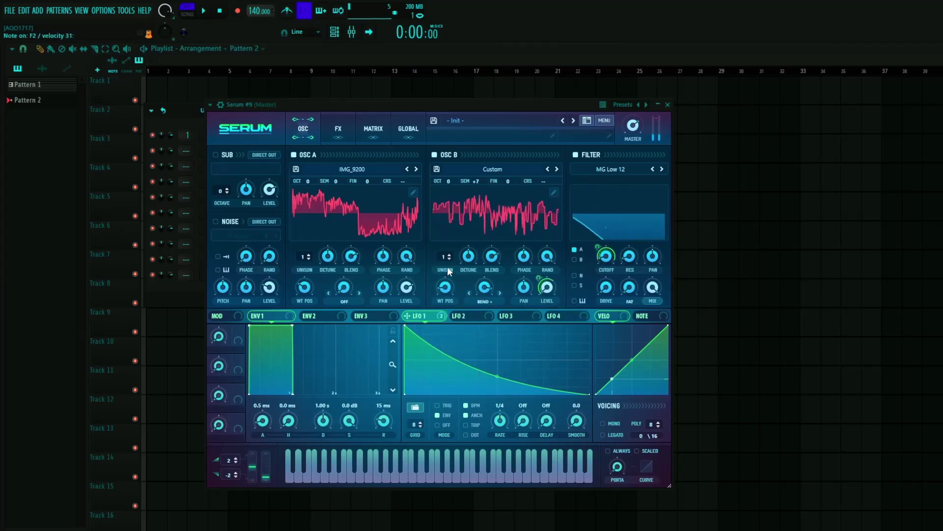
# Enable the Tube distortion effect and raise its drive
pyautogui.click(338, 130)
pyautogui.click(220, 172)
pyautogui.moveTo(548, 164); pyautogui.dragTo(561, 146)
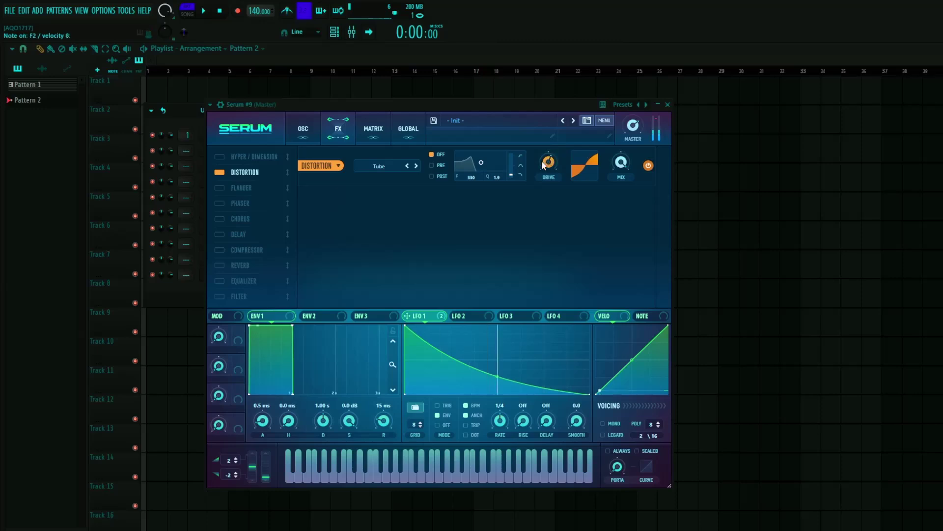
# Adjust LFO 1's modulation of oscillator B's level and assign Macro 1 to oscillator A's wavetable position
pyautogui.click(297, 130)
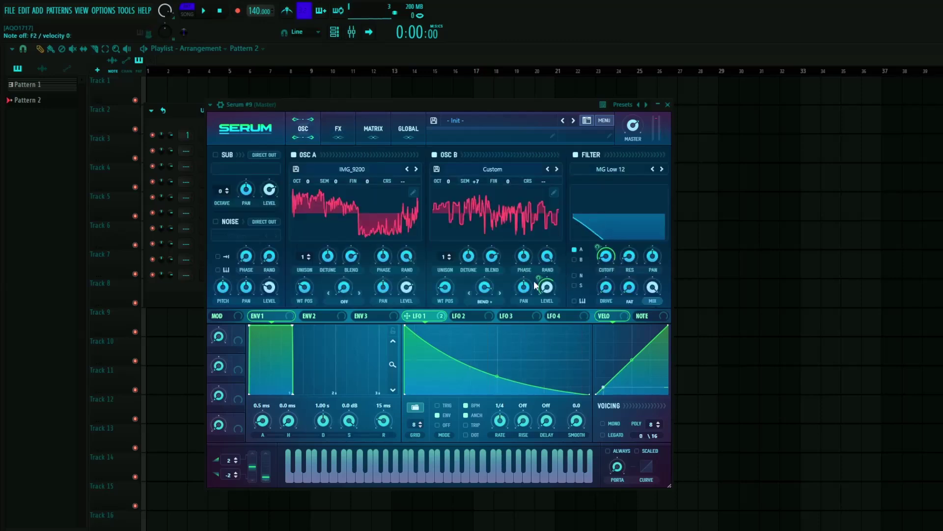
pyautogui.moveTo(537, 290); pyautogui.dragTo(537, 281)
pyautogui.moveTo(238, 340)
pyautogui.mouseDown()
pyautogui.moveTo(305, 287)
pyautogui.moveTo(225, 305)
pyautogui.moveTo(232, 281)
pyautogui.moveTo(239, 380)
pyautogui.mouseUp()
# In oscillator A's table editor, raise and lower the bin 1 fundamental of frame 72, ending at a reduced level
pyautogui.click(411, 192)
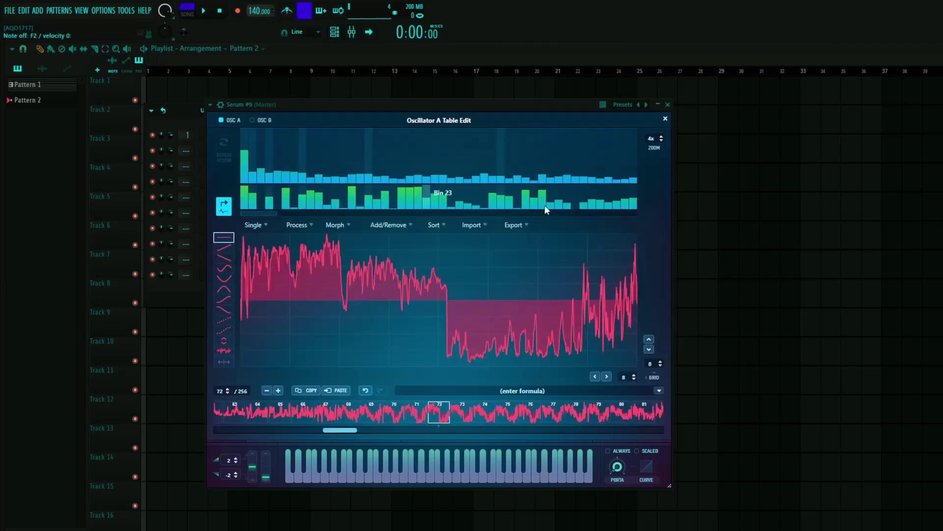
pyautogui.click(245, 140)
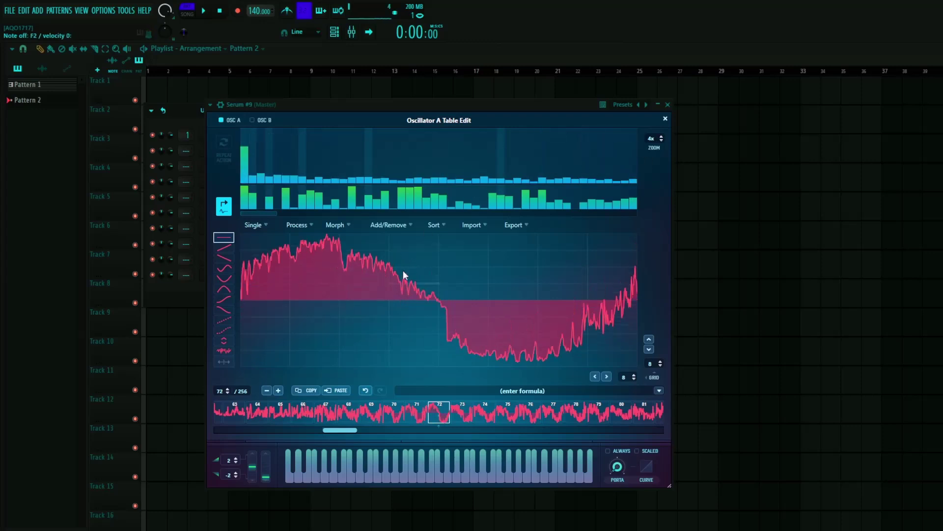
pyautogui.click(246, 168)
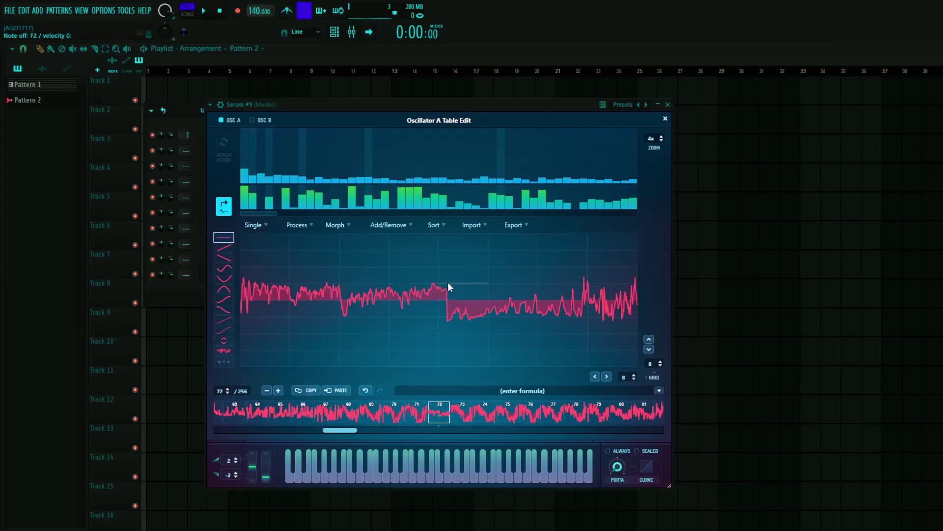
pyautogui.moveTo(244, 174); pyautogui.dragTo(243, 149)
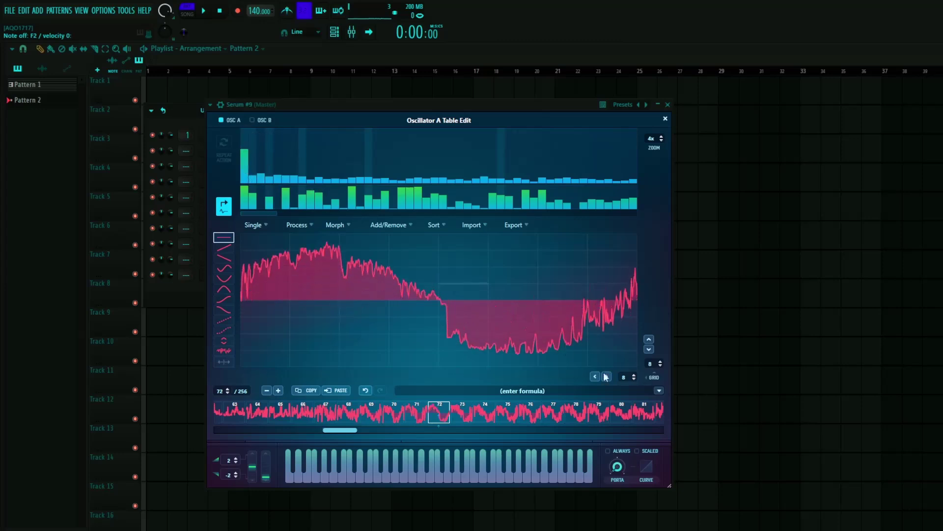
pyautogui.click(244, 148)
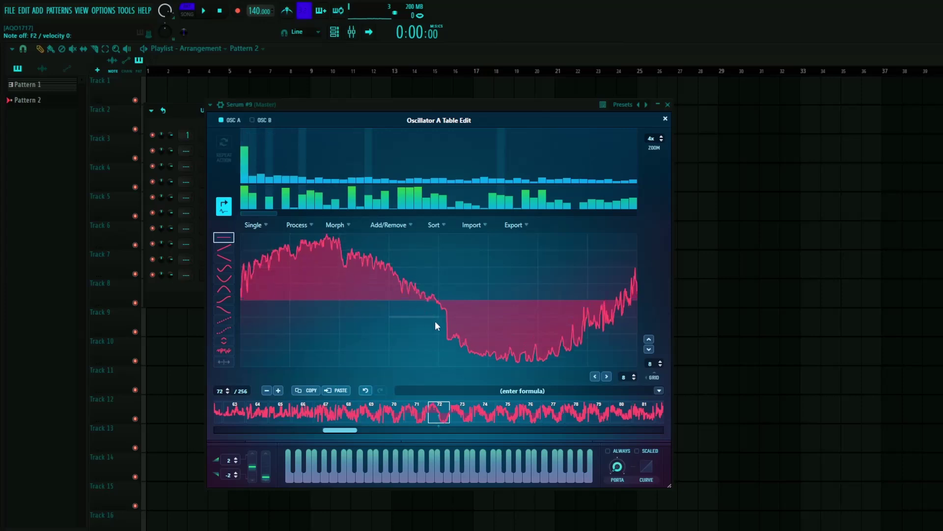
pyautogui.click(242, 132)
pyautogui.moveTo(242, 133); pyautogui.dragTo(241, 143)
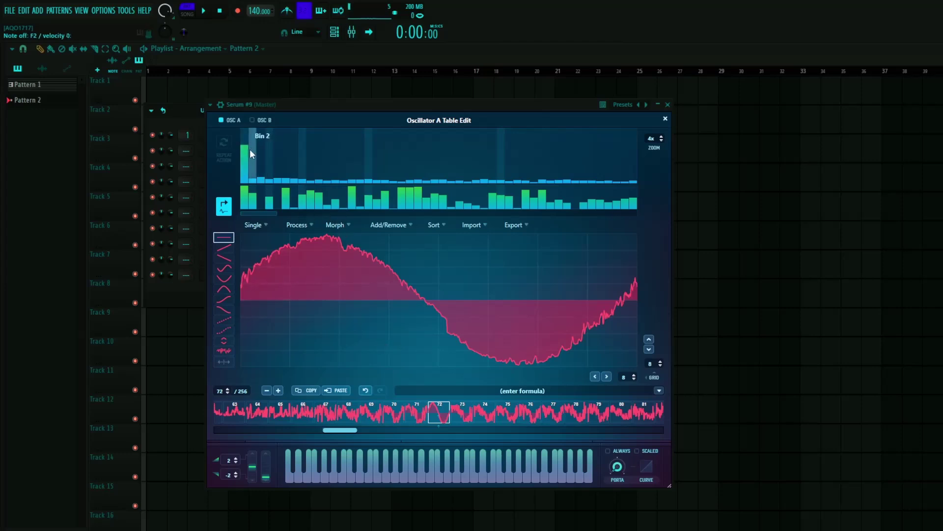
pyautogui.moveTo(245, 162); pyautogui.dragTo(246, 168)
# Normalize each frame of oscillator A's wavetable separately and close the table editor
pyautogui.click(298, 224)
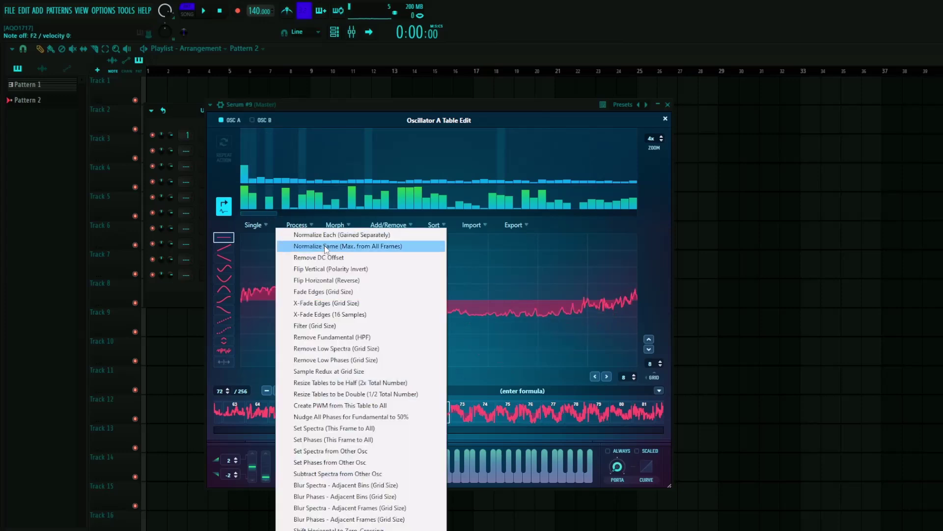
pyautogui.click(346, 235)
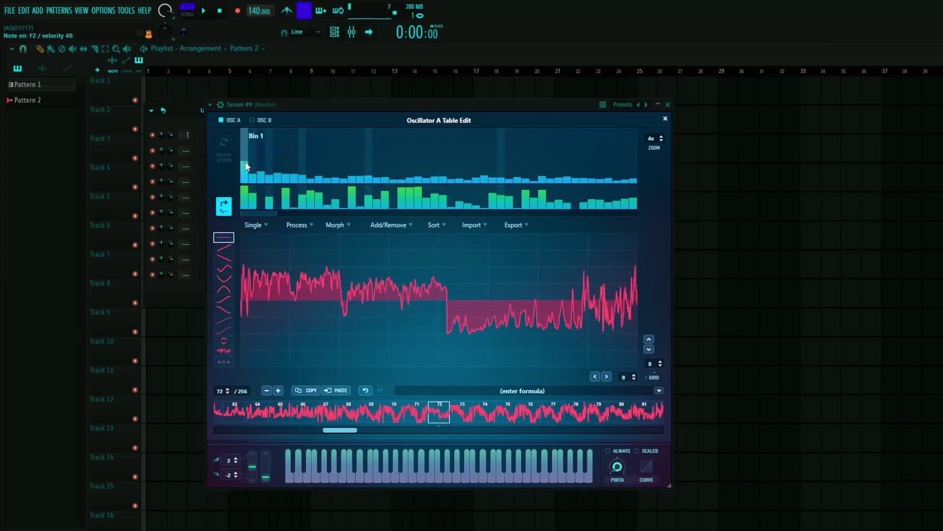
pyautogui.click(666, 118)
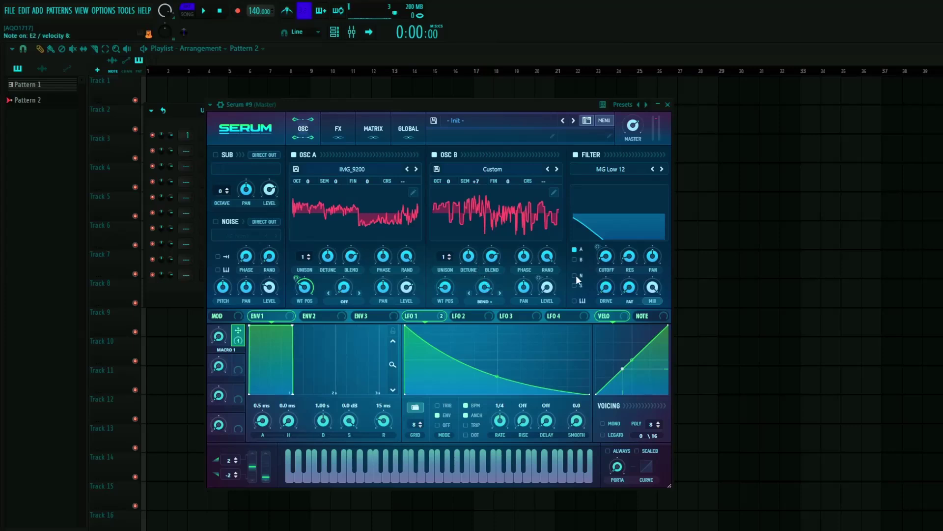
# Turn off oscillator B and adjust the low-pass filter's cutoff curve
pyautogui.click(435, 154)
pyautogui.click(609, 222)
pyautogui.moveTo(609, 222); pyautogui.dragTo(620, 245)
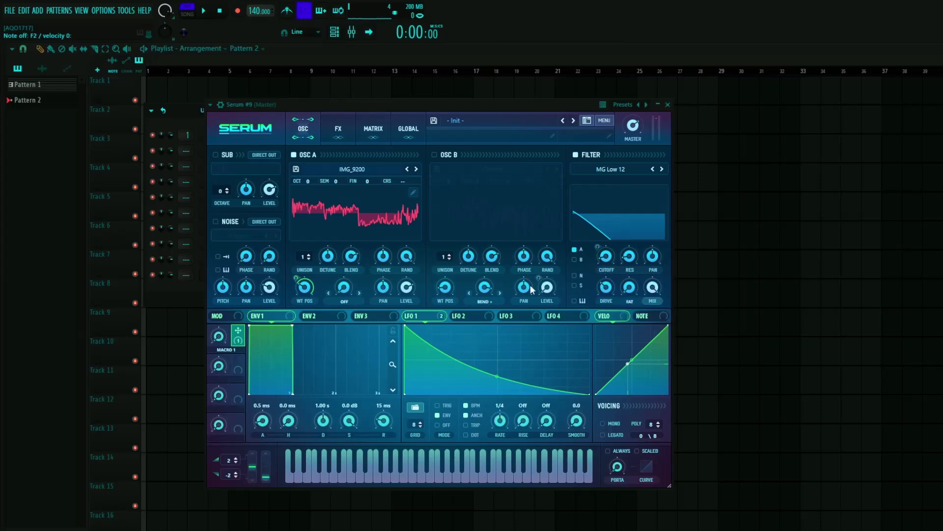
# Review the distortion effect and the Process and Morph options in oscillator A's table editor
pyautogui.click(338, 134)
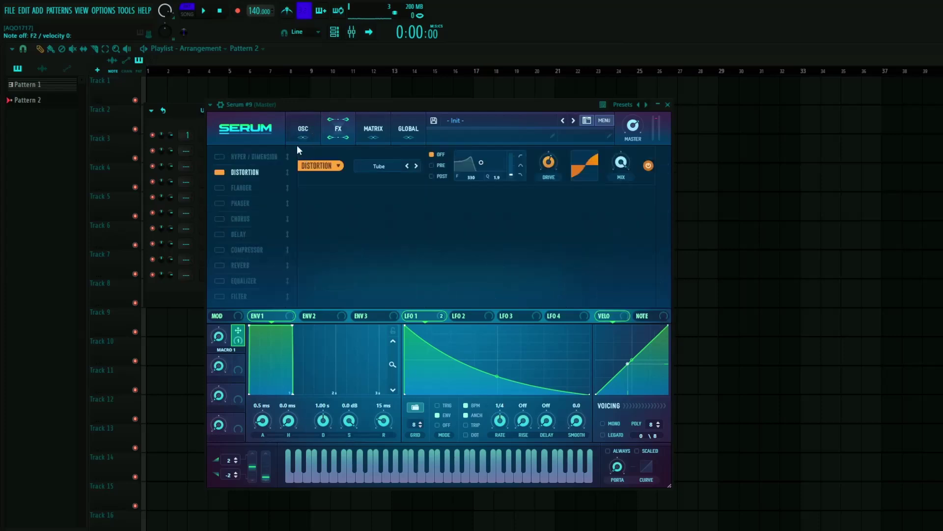
pyautogui.click(303, 130)
pyautogui.moveTo(388, 106); pyautogui.dragTo(412, 115)
pyautogui.click(436, 203)
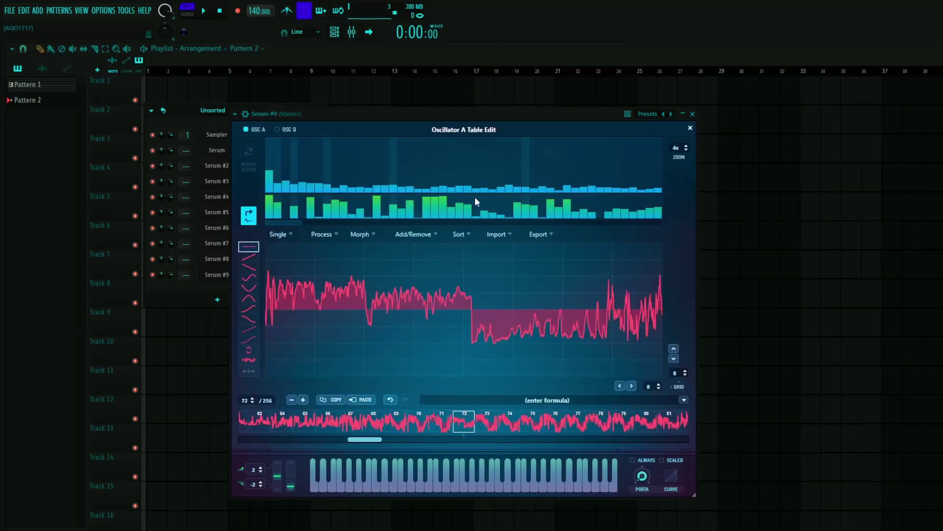
pyautogui.click(322, 234)
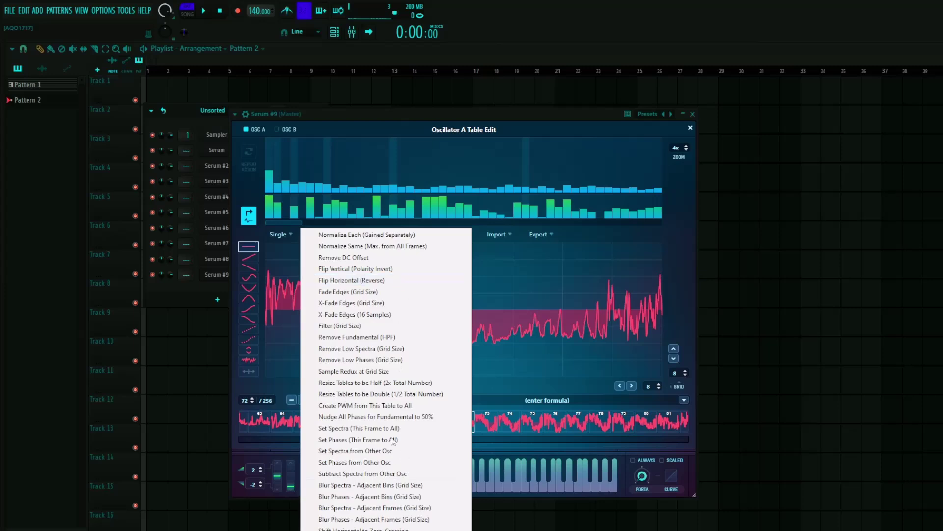
pyautogui.click(689, 128)
pyautogui.click(630, 128)
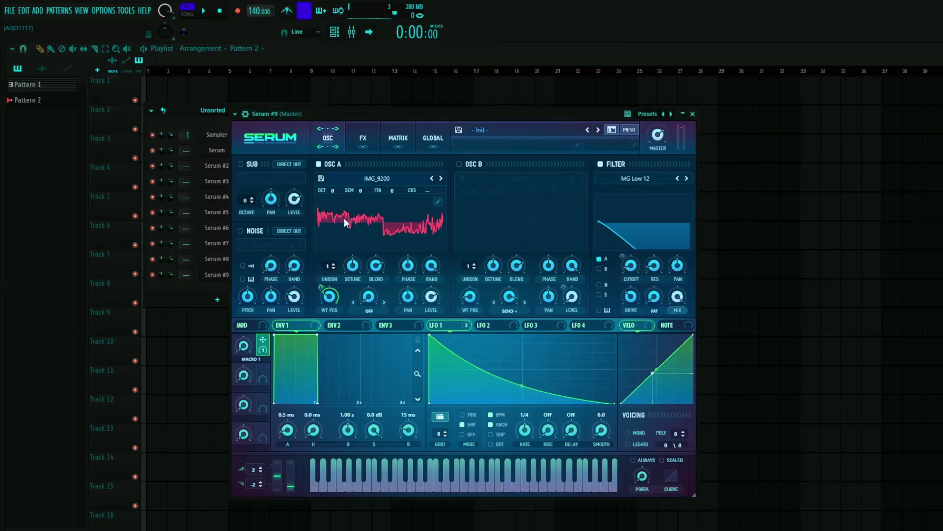
pyautogui.click(438, 202)
pyautogui.click(322, 234)
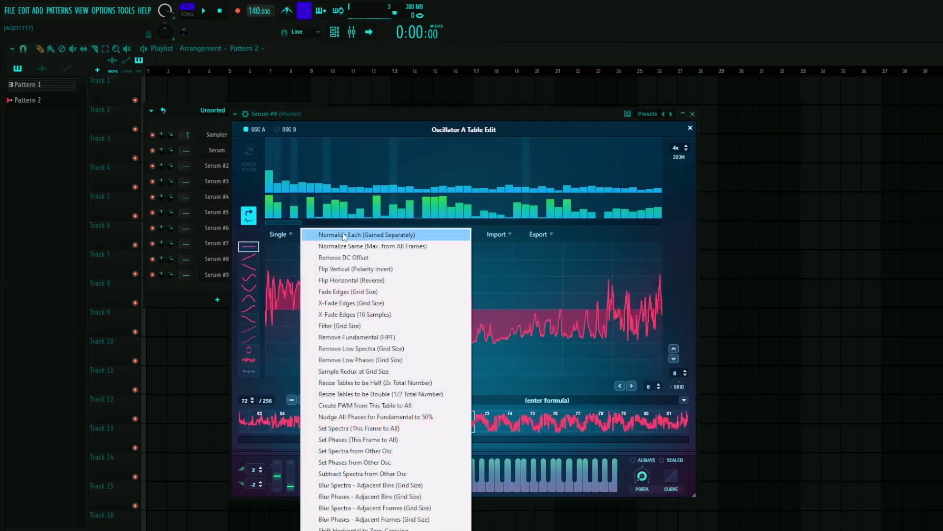
pyautogui.click(619, 234)
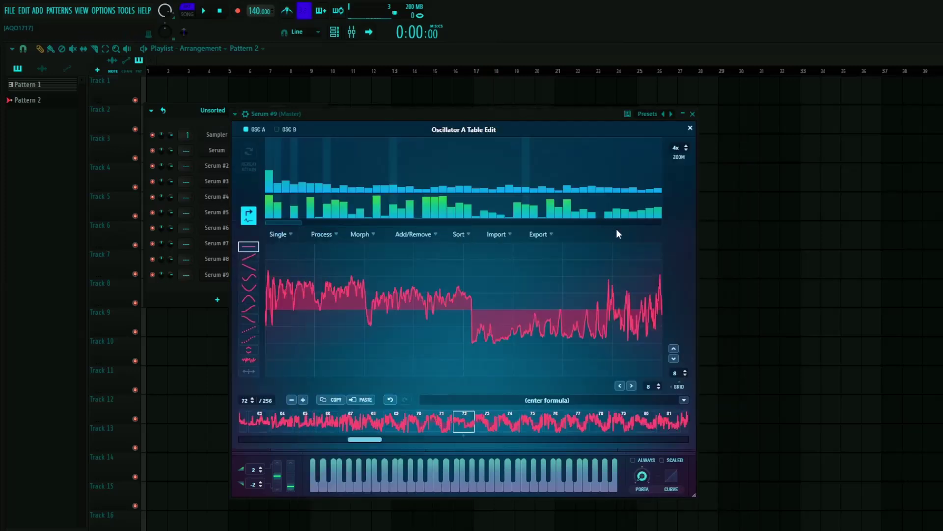
pyautogui.click(360, 235)
pyautogui.click(559, 222)
pyautogui.click(325, 234)
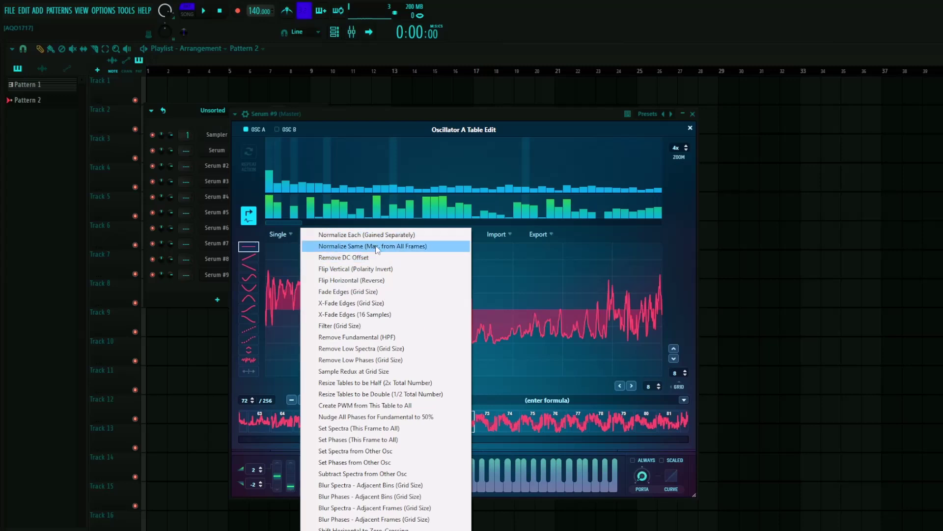
pyautogui.click(692, 129)
pyautogui.click(691, 128)
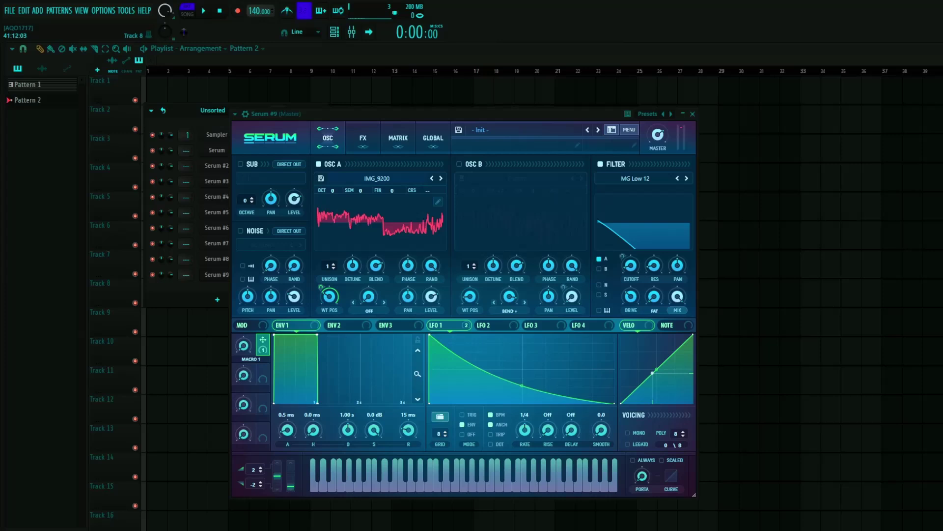
pyautogui.moveTo(479, 114); pyautogui.dragTo(460, 126)
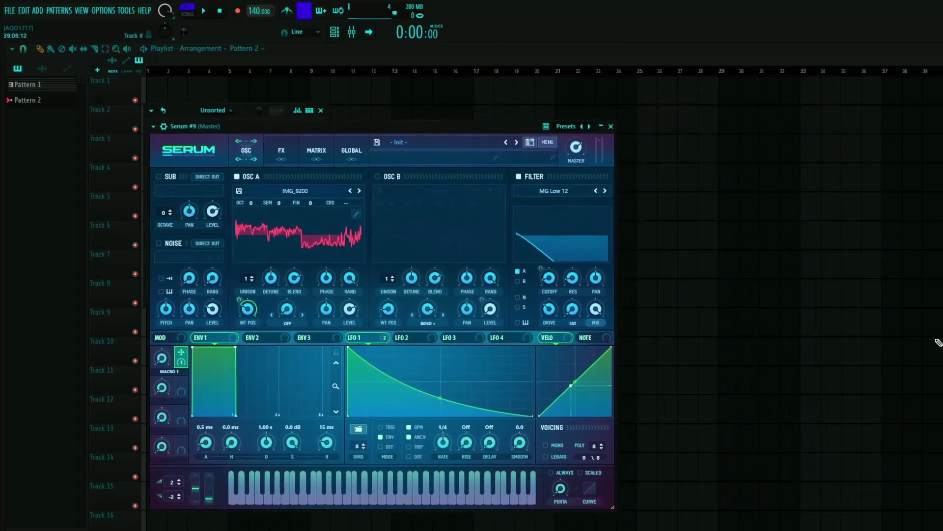